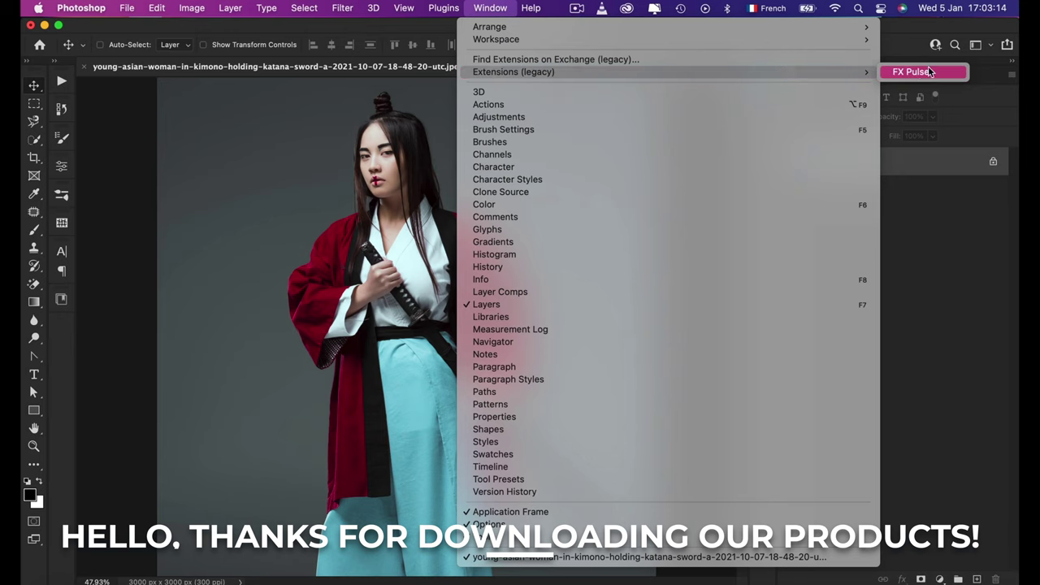
Step: Open the FX Pulse extension and import the Installer.pulse file from the Compiled Item folder
left_click(920, 73)
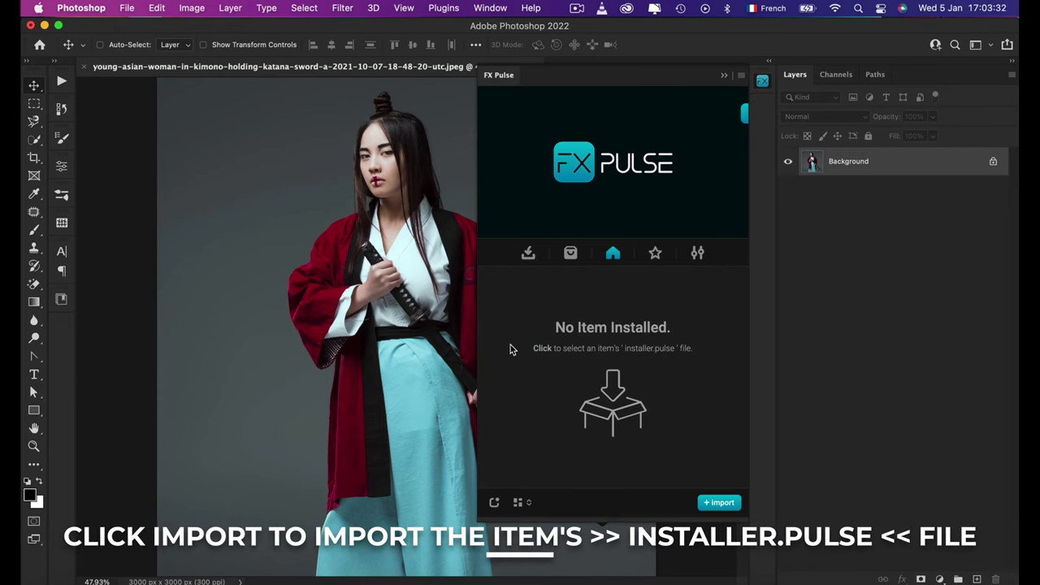
left_click(503, 467)
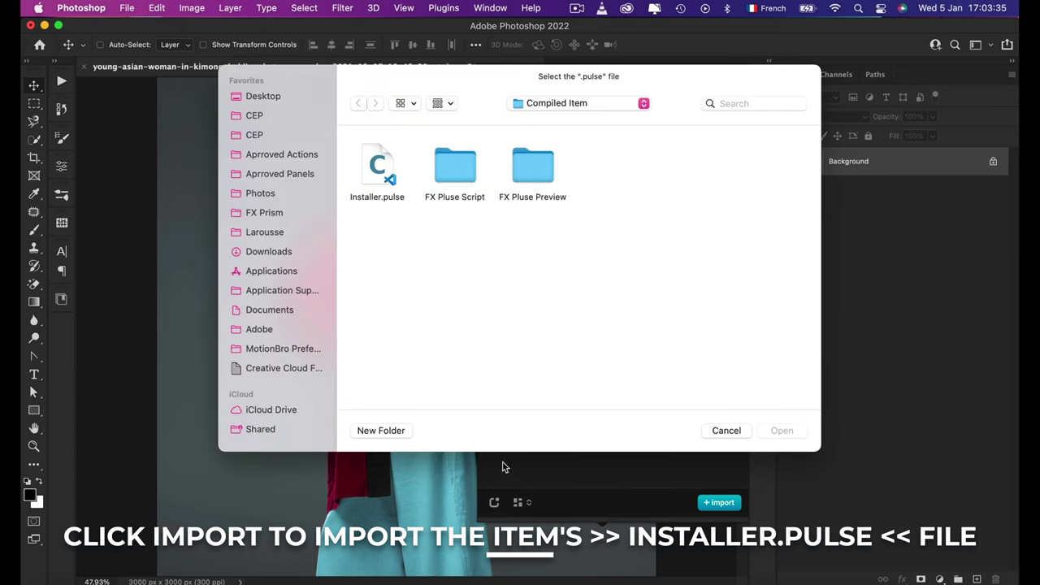
left_click(547, 106)
left_click(517, 107)
double_click(384, 187)
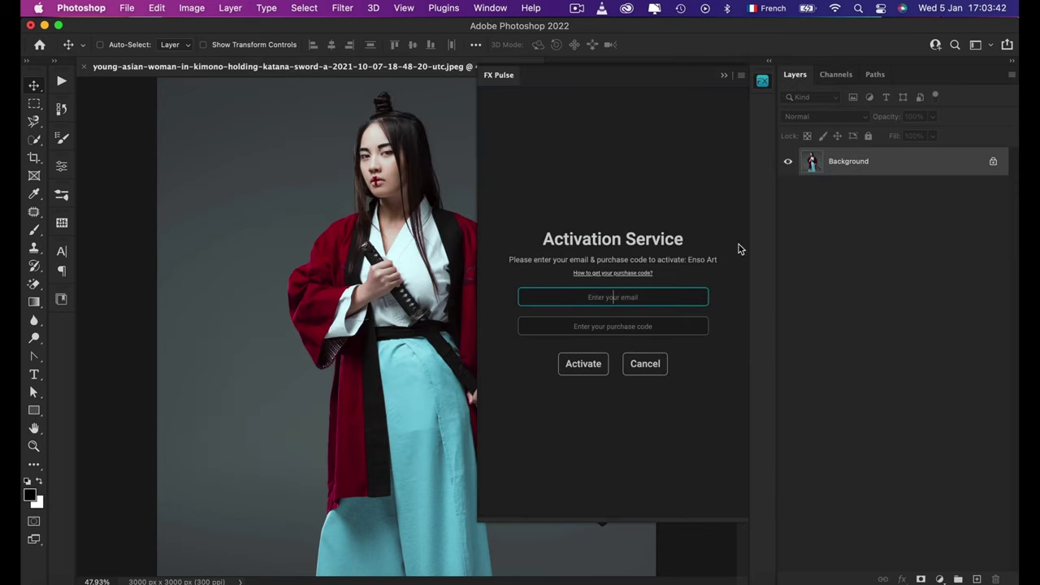
Step: Activate the Enso Art item by entering the account email and the purchase code
key("super+v")
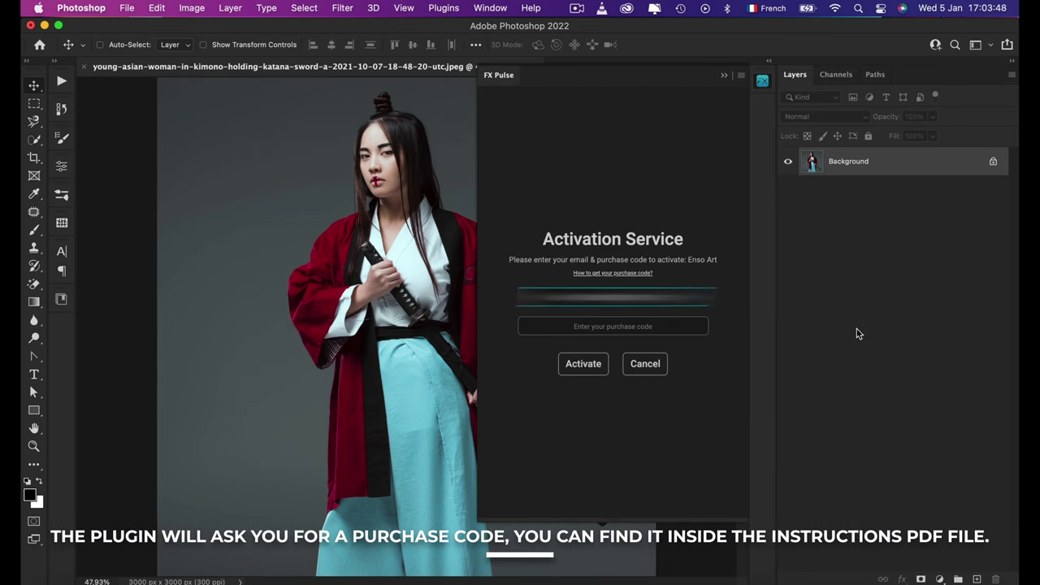
key("Tab")
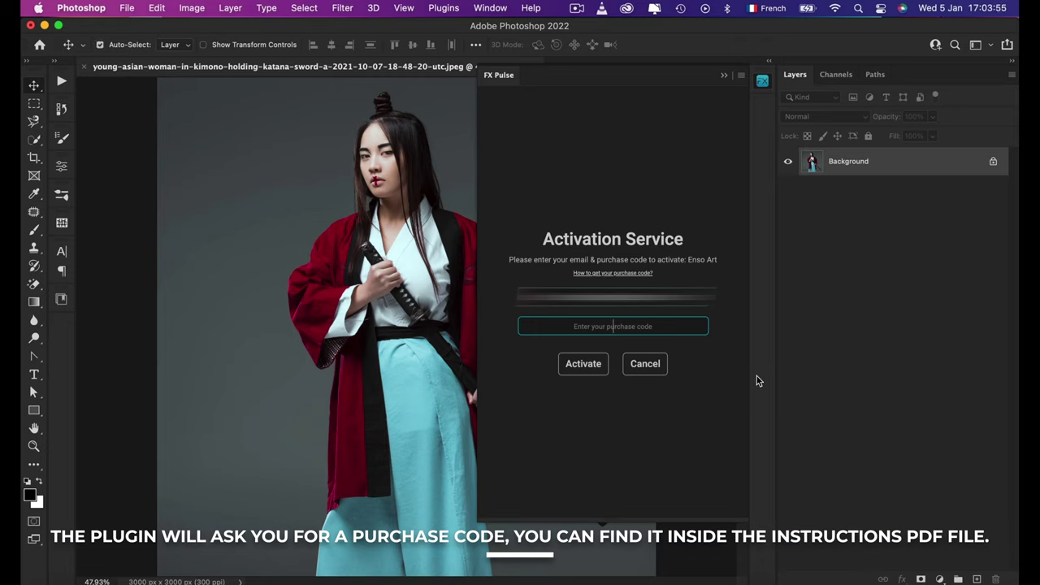
key("super+v")
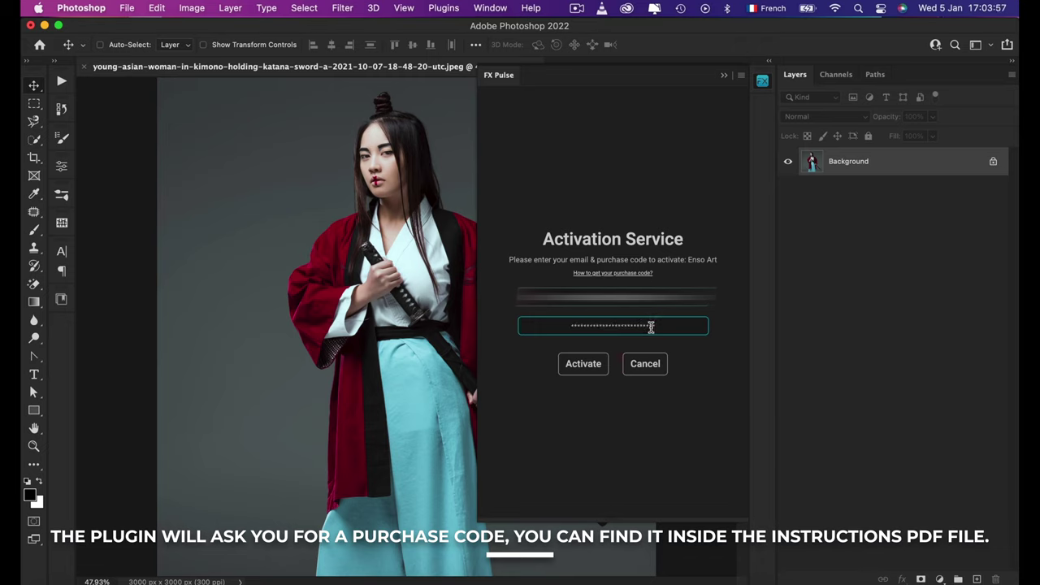
left_click(583, 363)
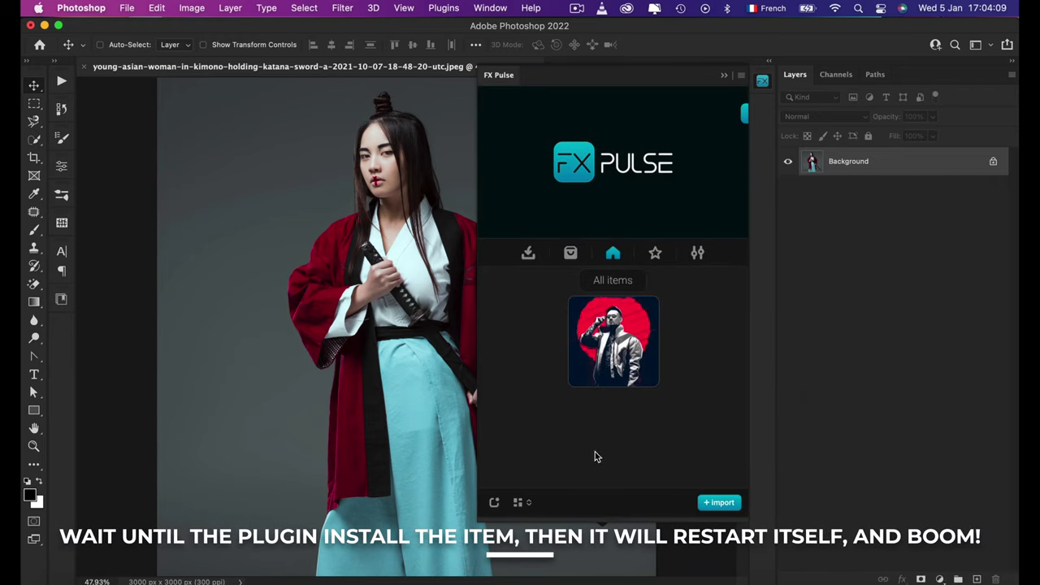
mouse_move(627, 325)
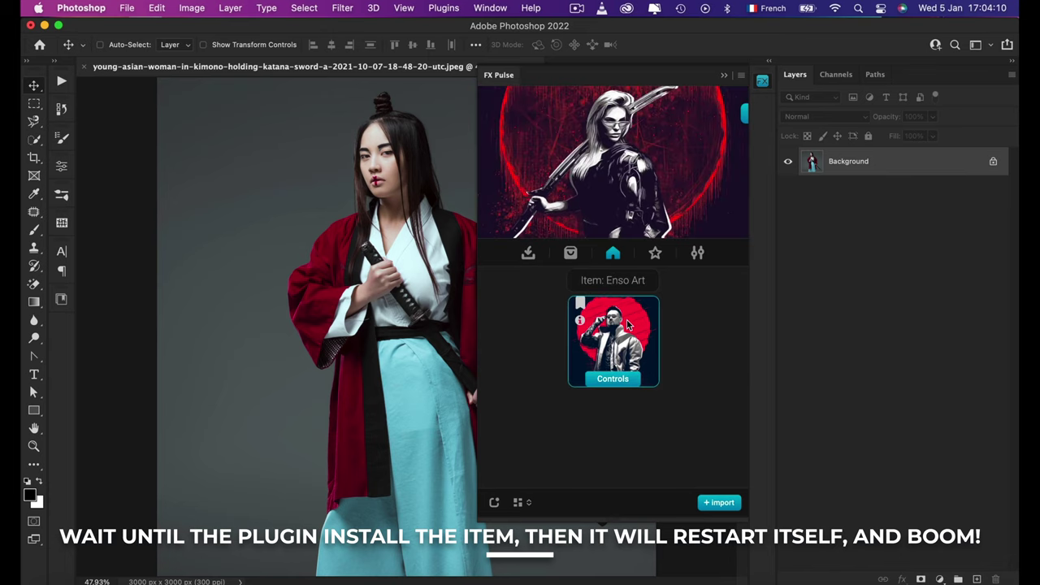
left_click(613, 379)
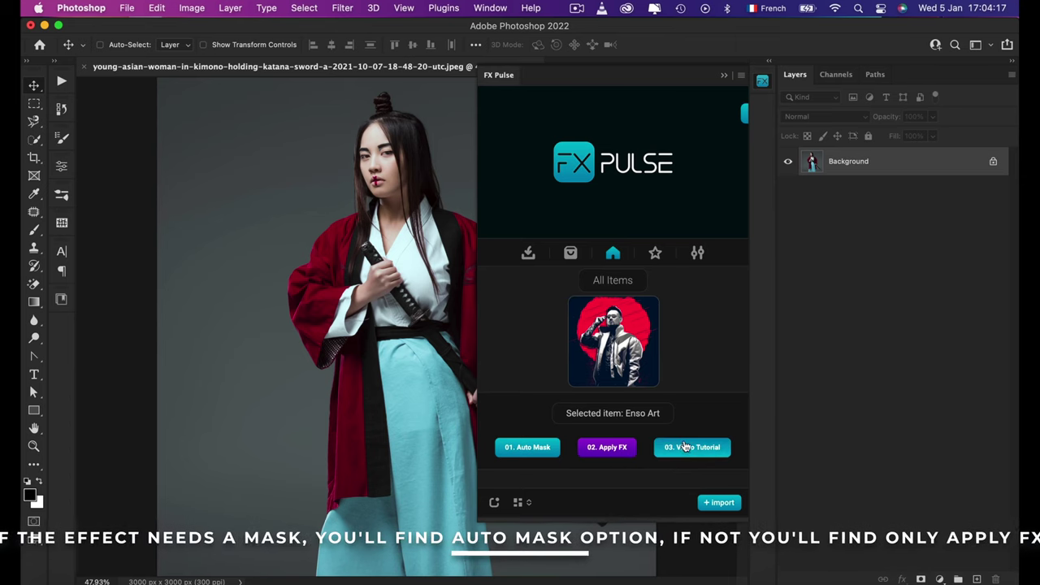
left_click(619, 379)
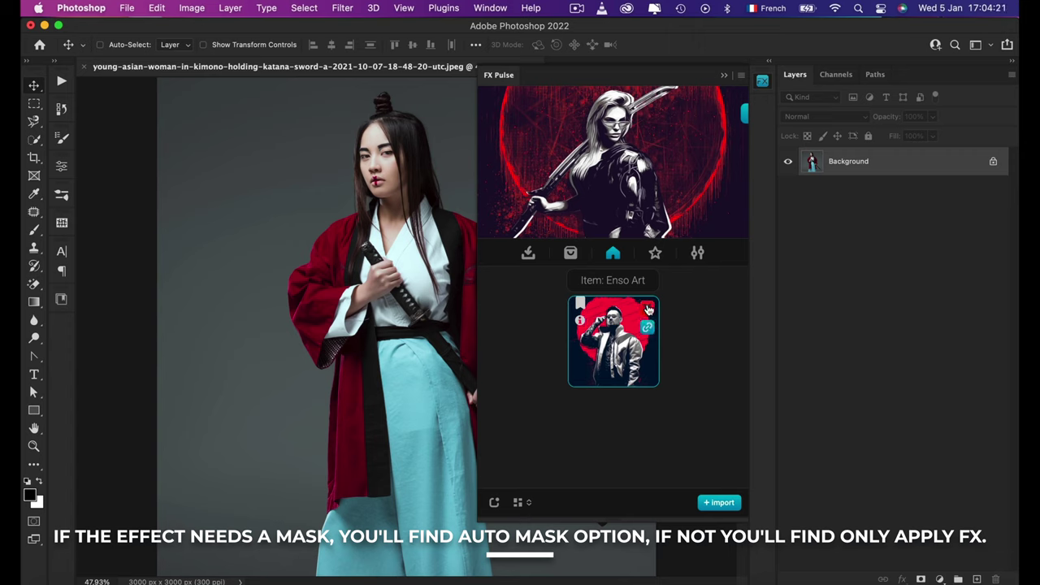
left_click(649, 307)
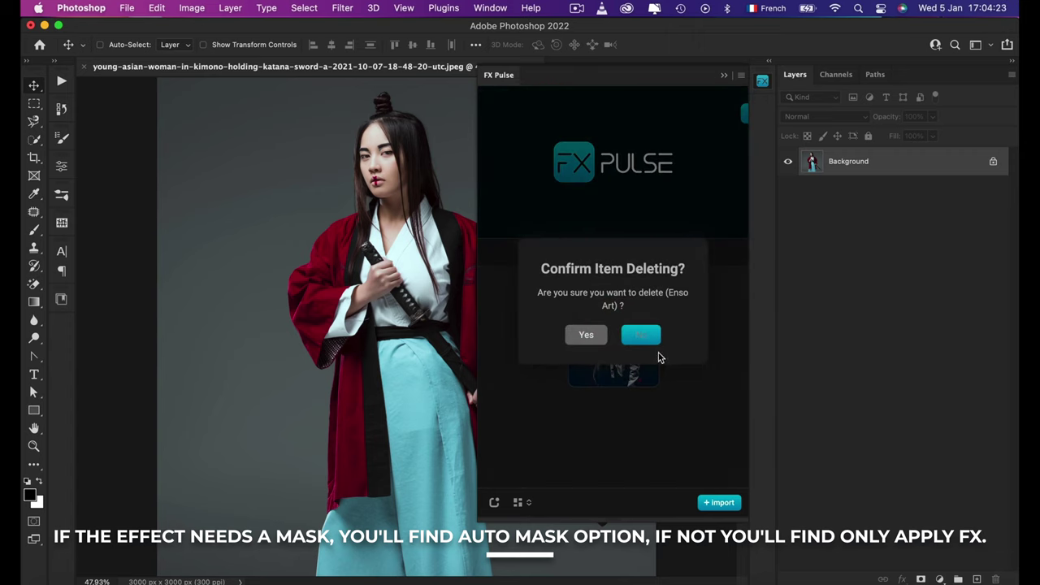
left_click(643, 337)
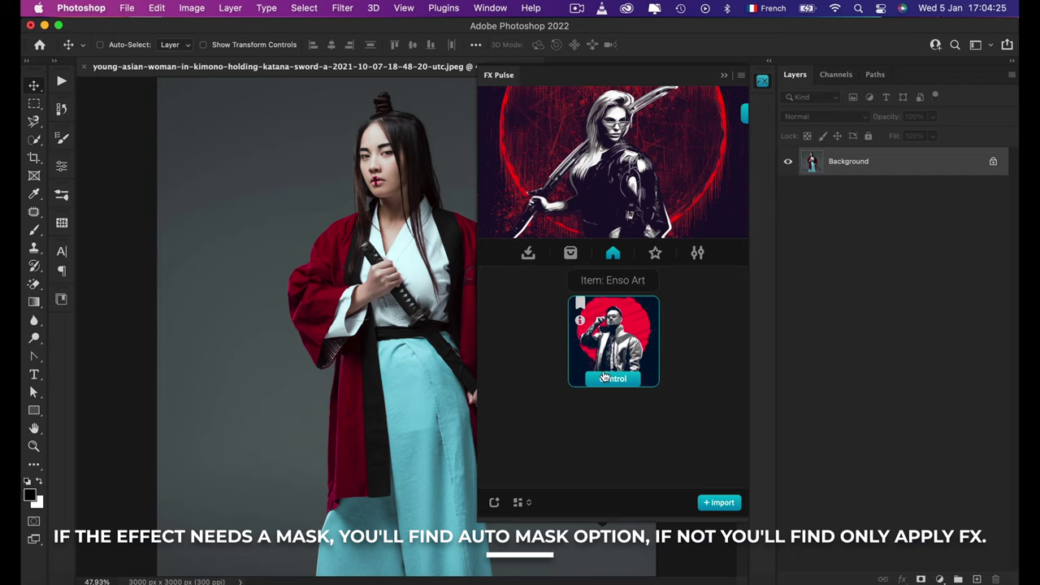
Step: Show the controls of the installed Enso Art item
left_click(604, 377)
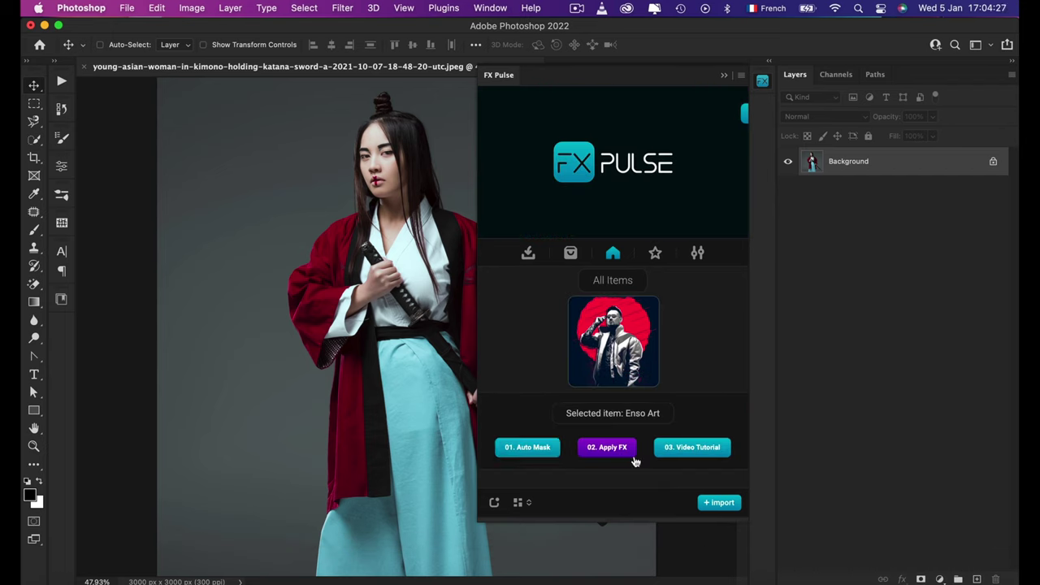
mouse_move(619, 380)
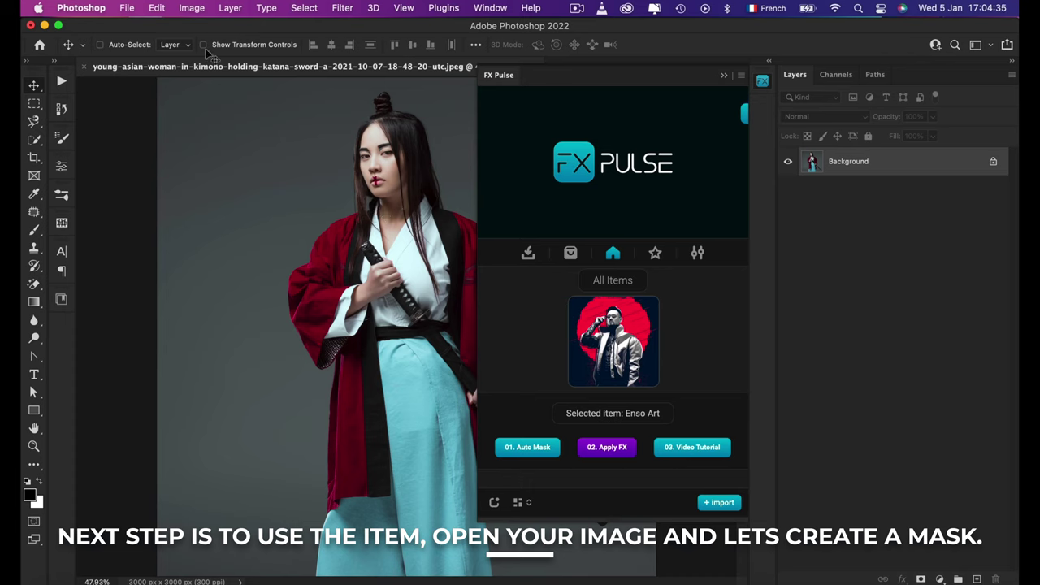
Step: Check the photo's pixel width and height in the Image Size dialog without changing them
left_click(194, 7)
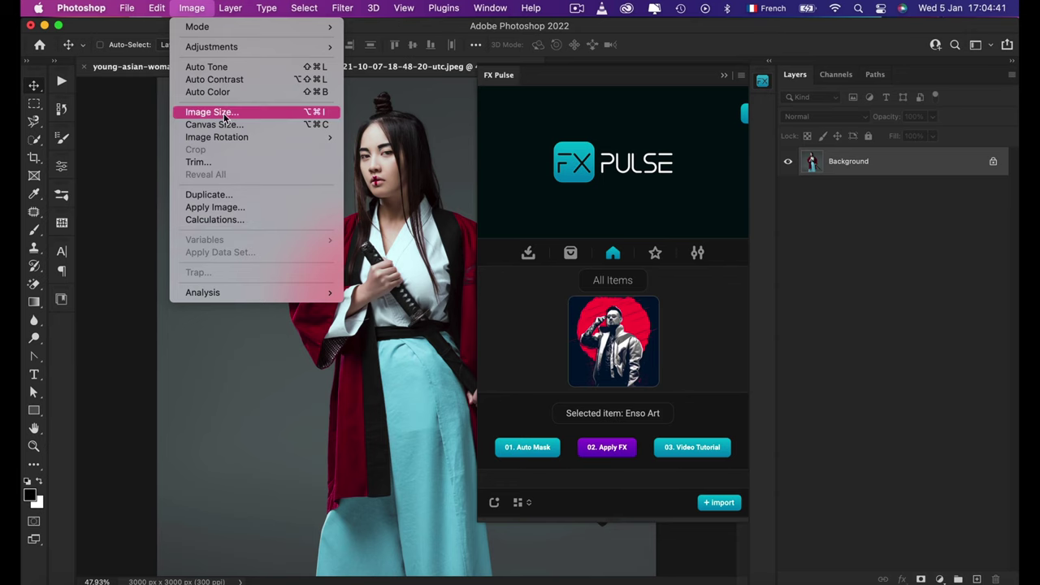
left_click(213, 112)
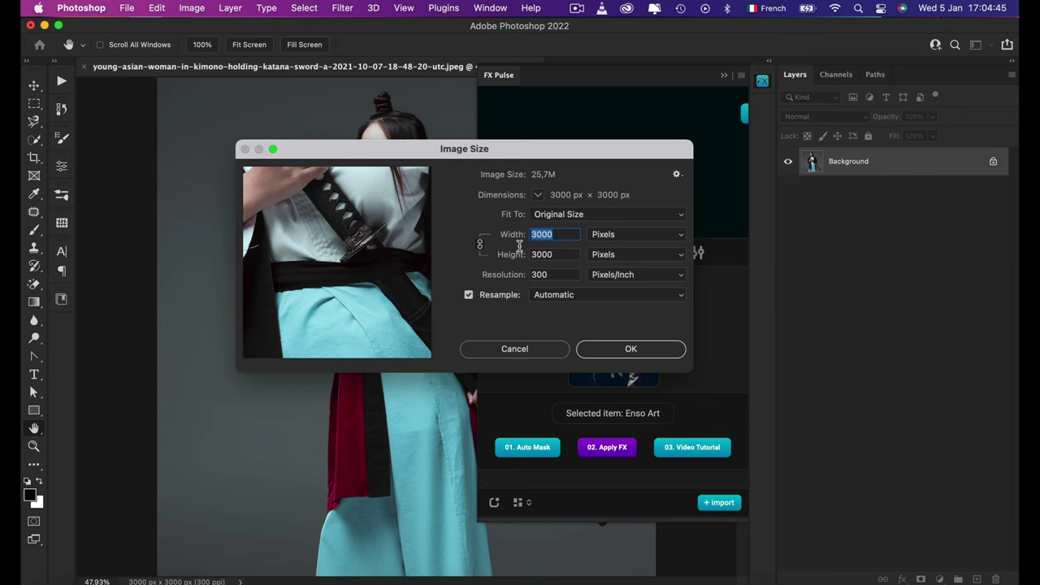
key("Tab")
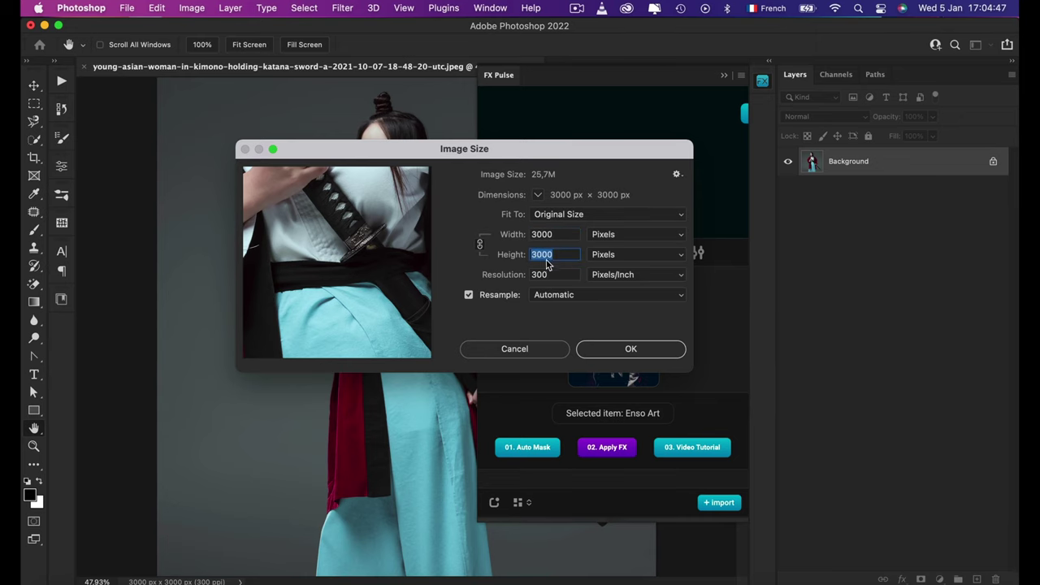
left_click(614, 357)
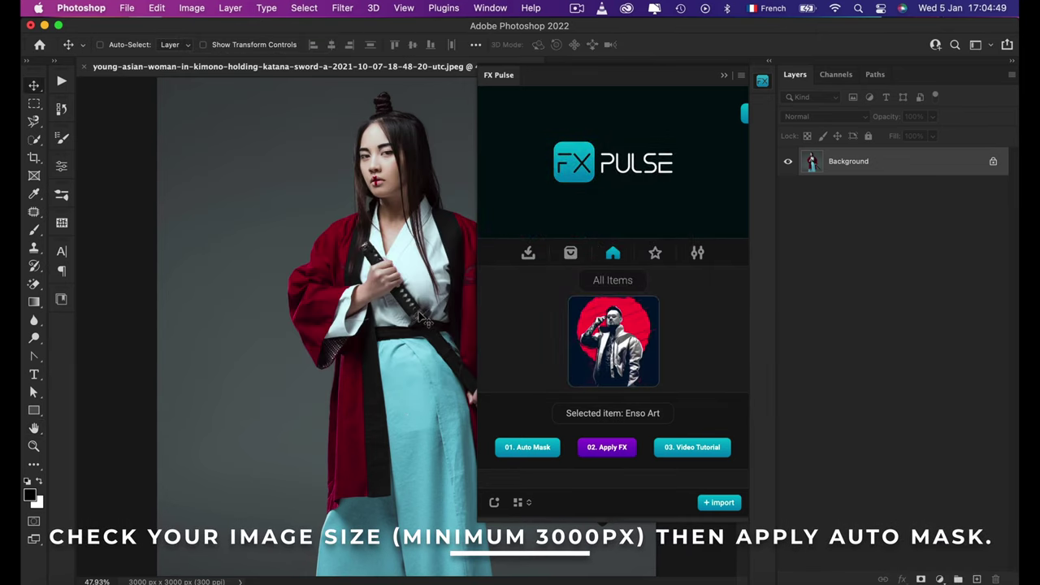
Step: Generate a mask of the woman with Enso Art's Auto Mask and dismiss the message
left_click(530, 448)
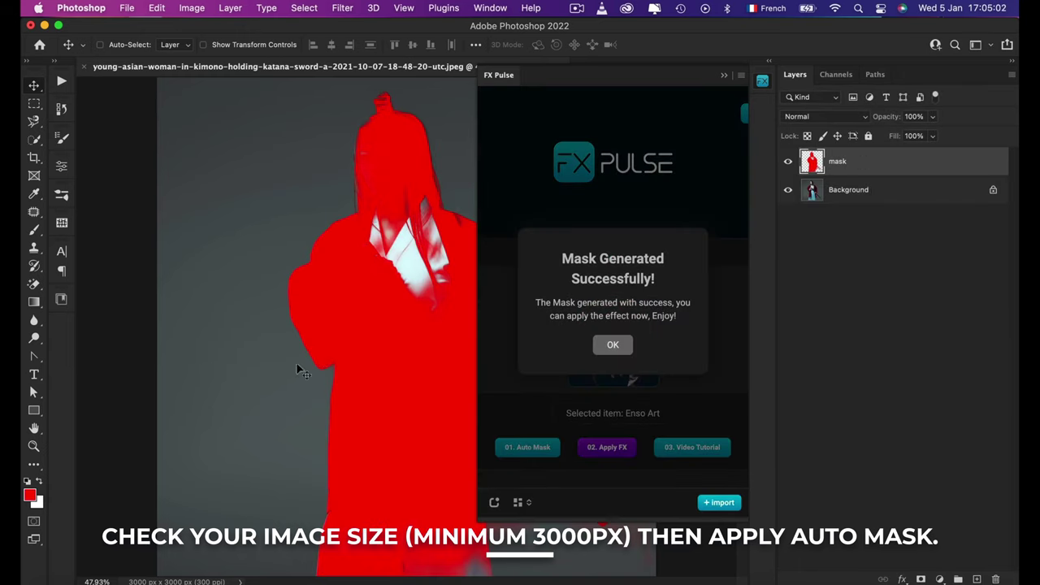
left_click(609, 353)
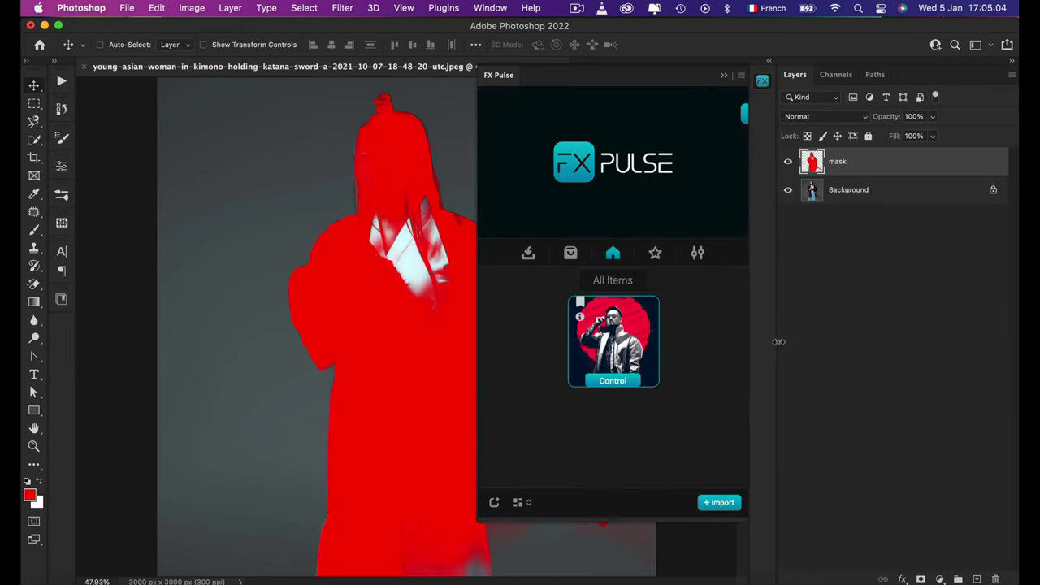
Step: Enable the FX Pulse Persistent setting in the plugin and collapse its panel
left_click(698, 253)
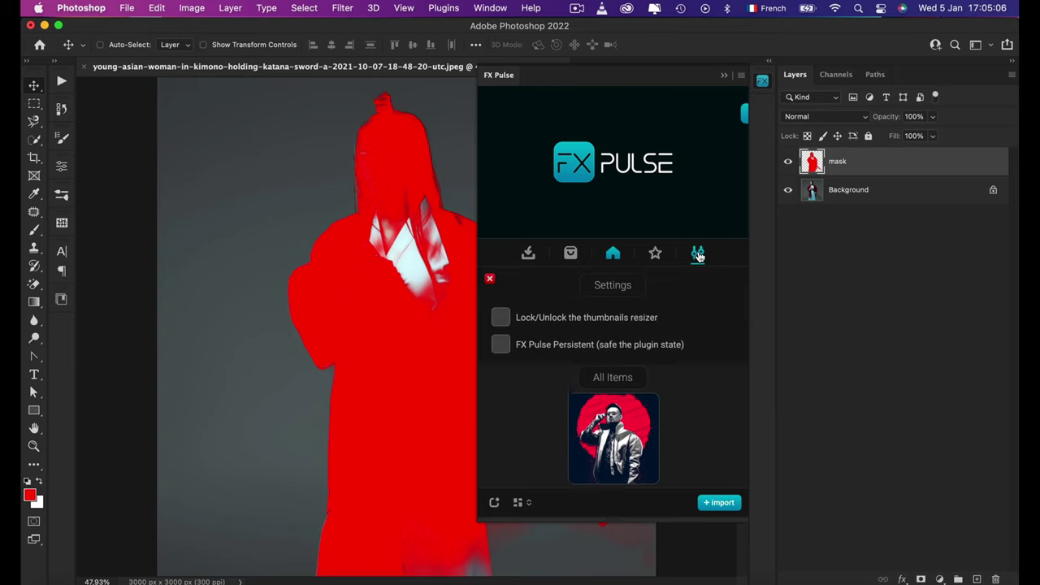
left_click(623, 346)
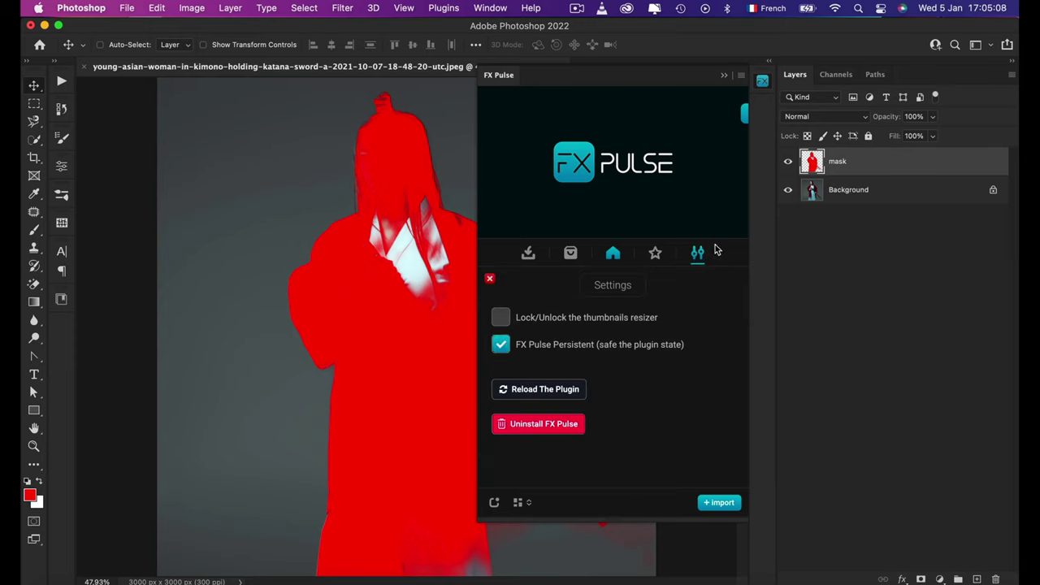
left_click(763, 81)
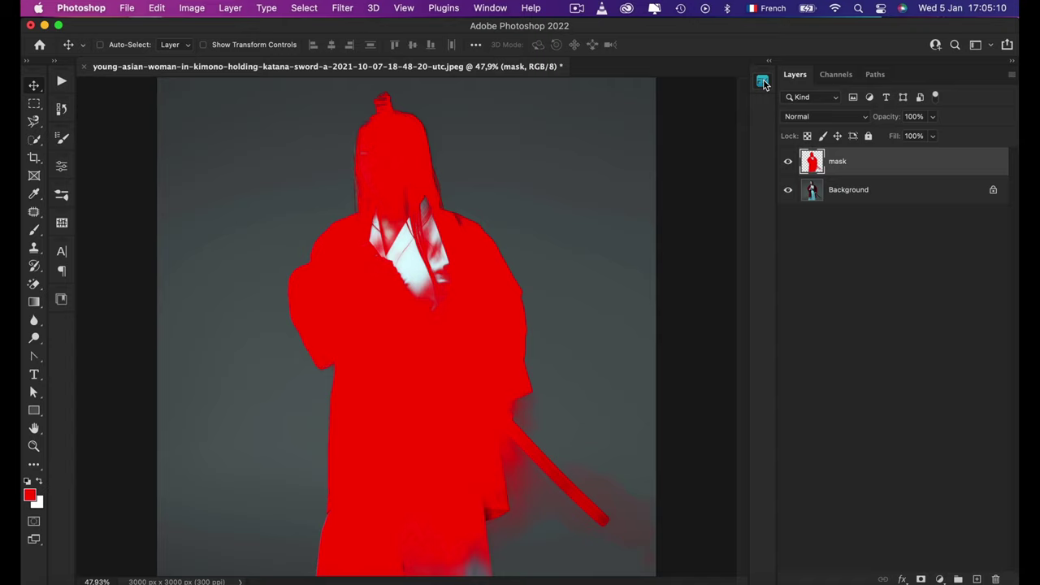
left_click(762, 81)
left_click(822, 273)
Step: Load the mask layer's outline as a selection, deselect it, and examine the mask around the collar, sleeves and sword
left_click(811, 161, "super")
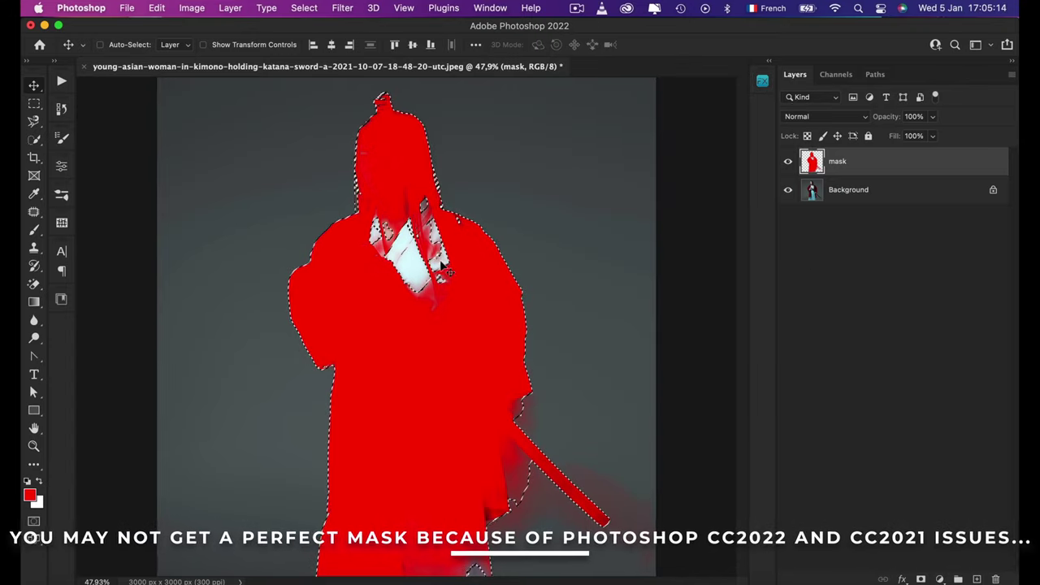
key("super+d")
scroll(448, 264, "up", 5)
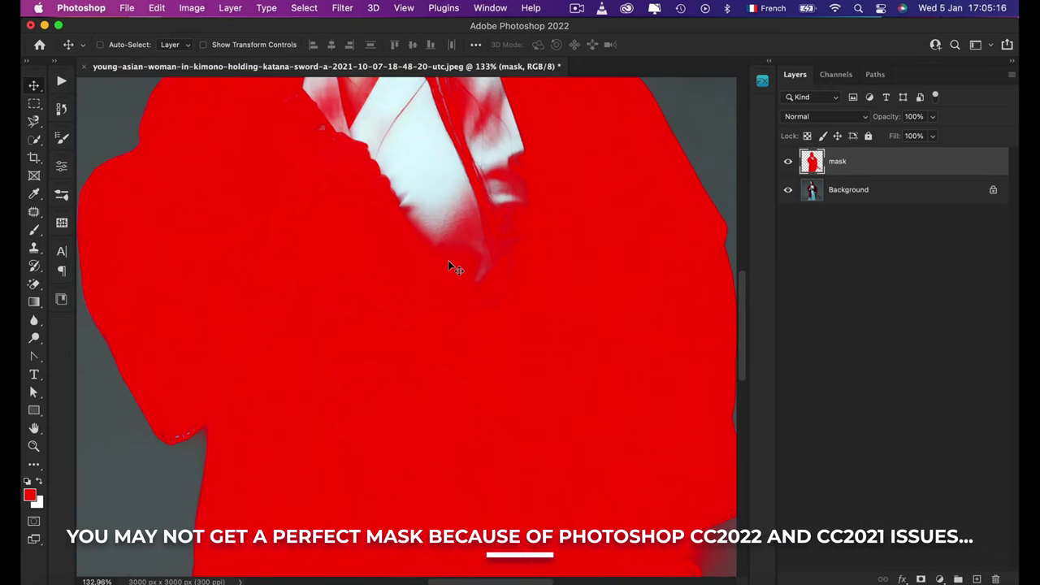
scroll(482, 219, "up", 1)
scroll(446, 372, "down", 10)
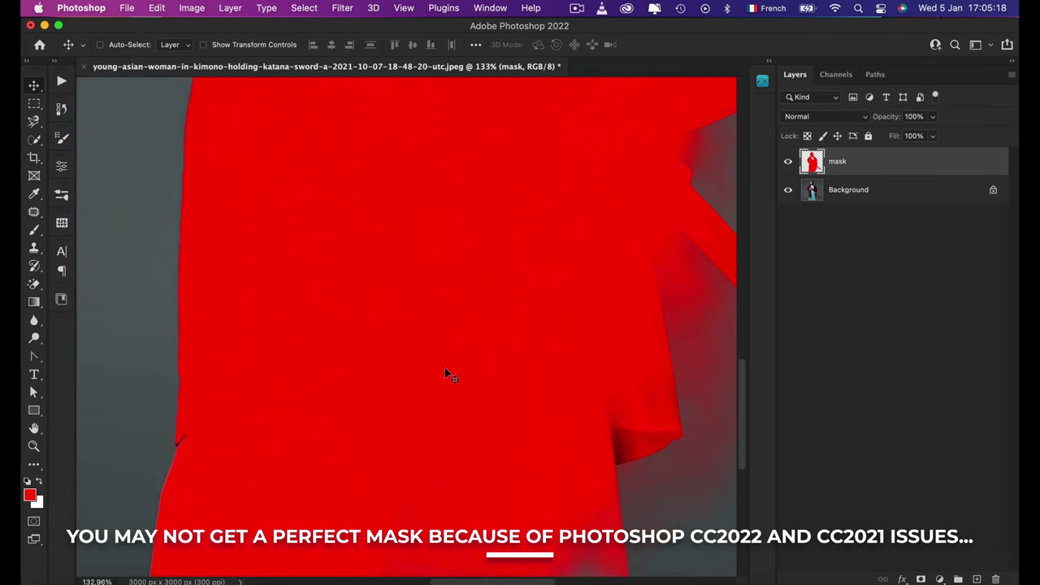
scroll(584, 427, "right", 6)
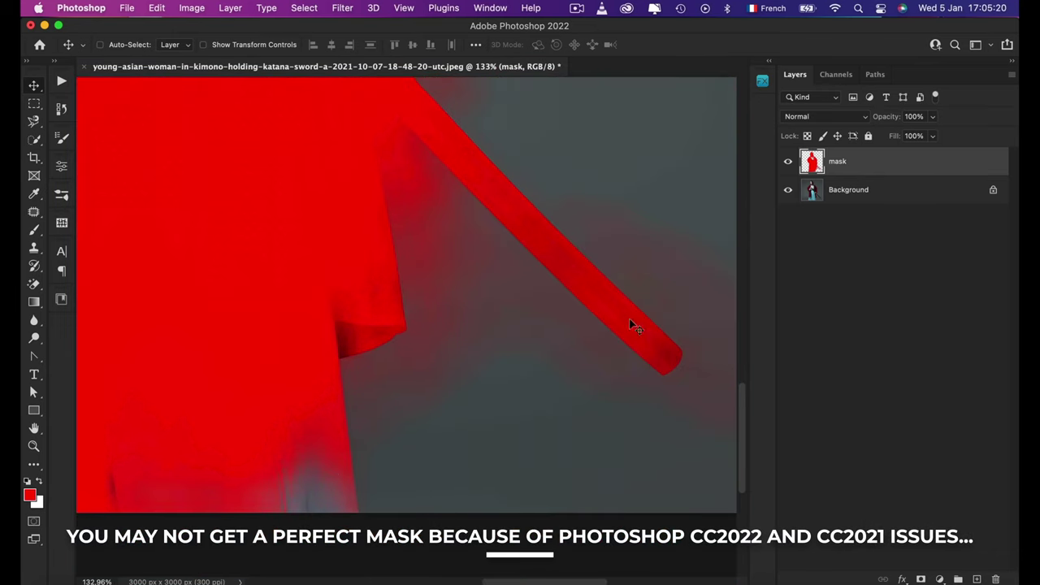
scroll(632, 324, "right", 5)
scroll(697, 348, "up", 3)
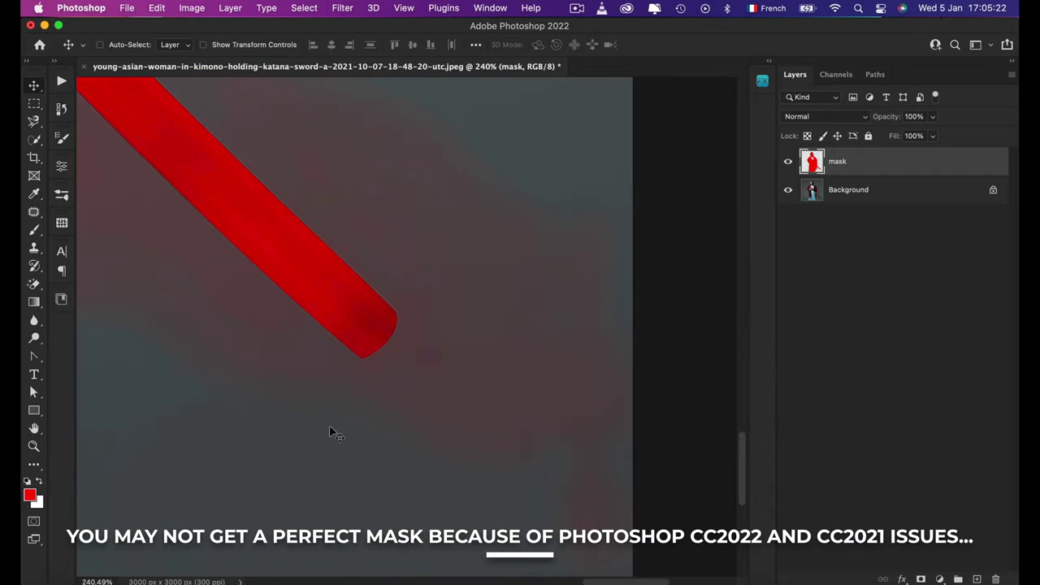
Step: Delete the generated mask layer
key("super+0")
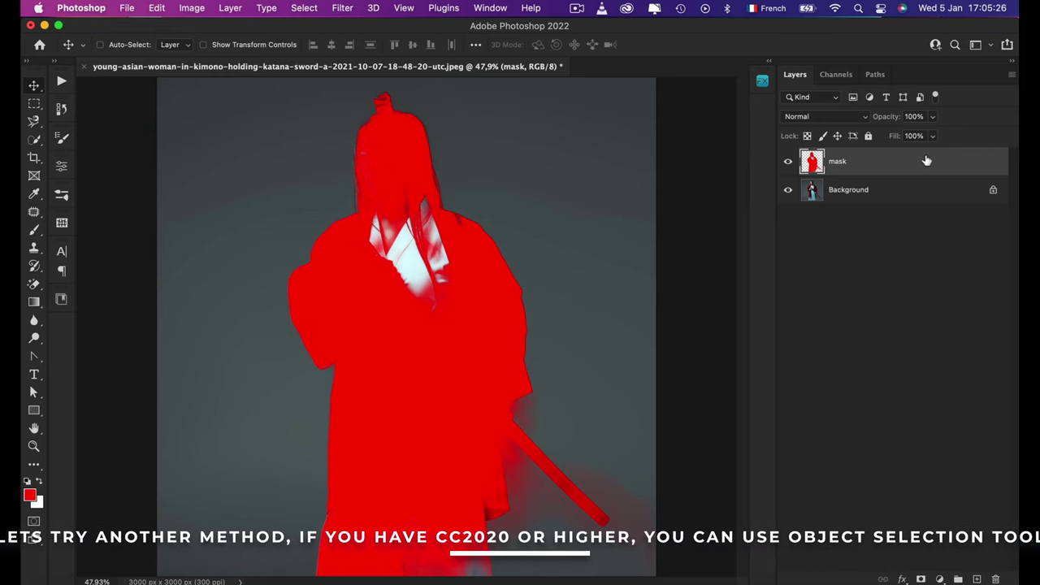
key("BackSpace")
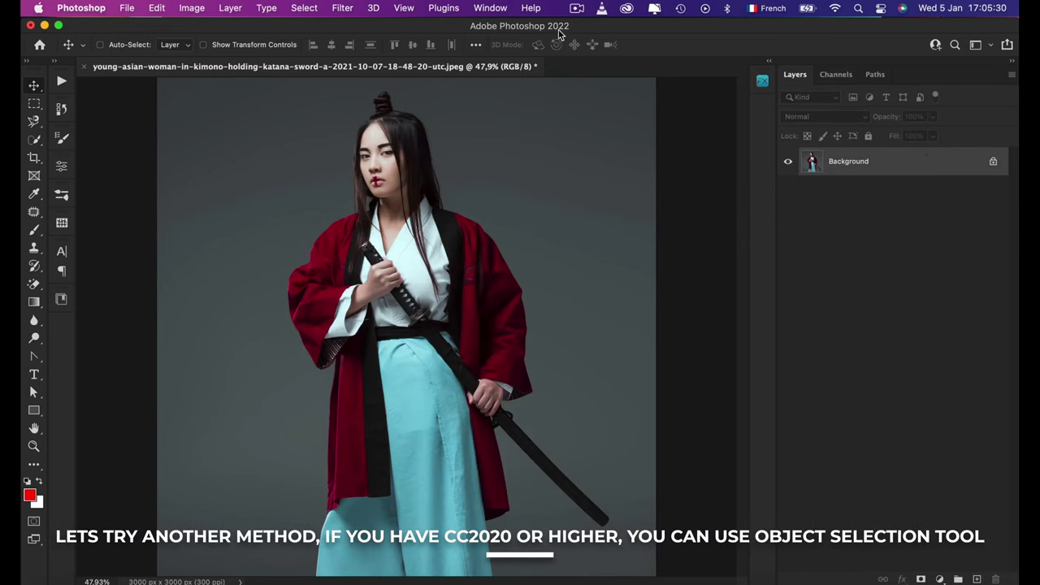
Step: Select the whole woman and her sword with the Object Selection tool in Rectangle mode
left_click_drag(36, 142, 74, 144)
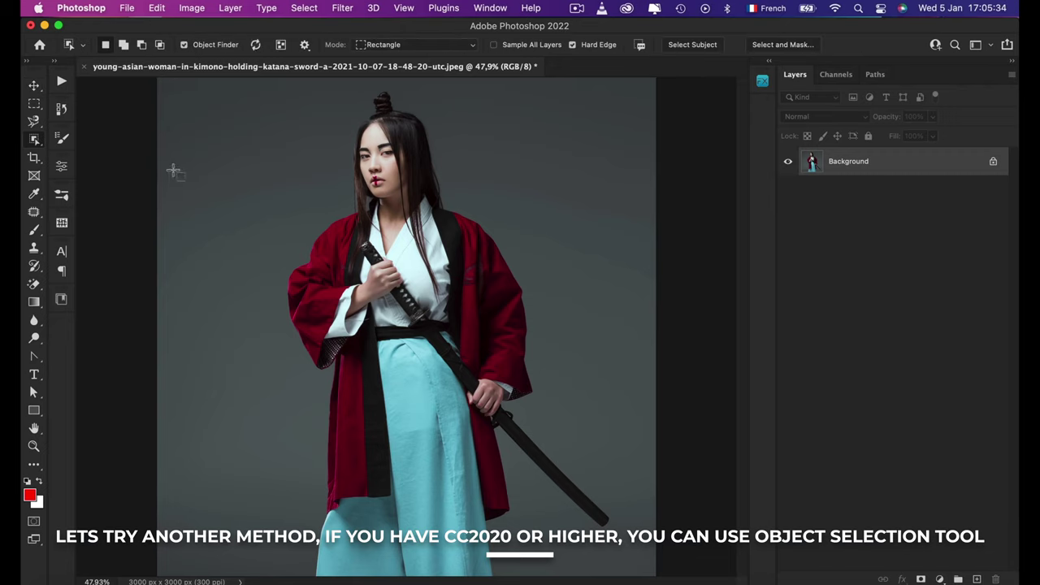
left_click(368, 47)
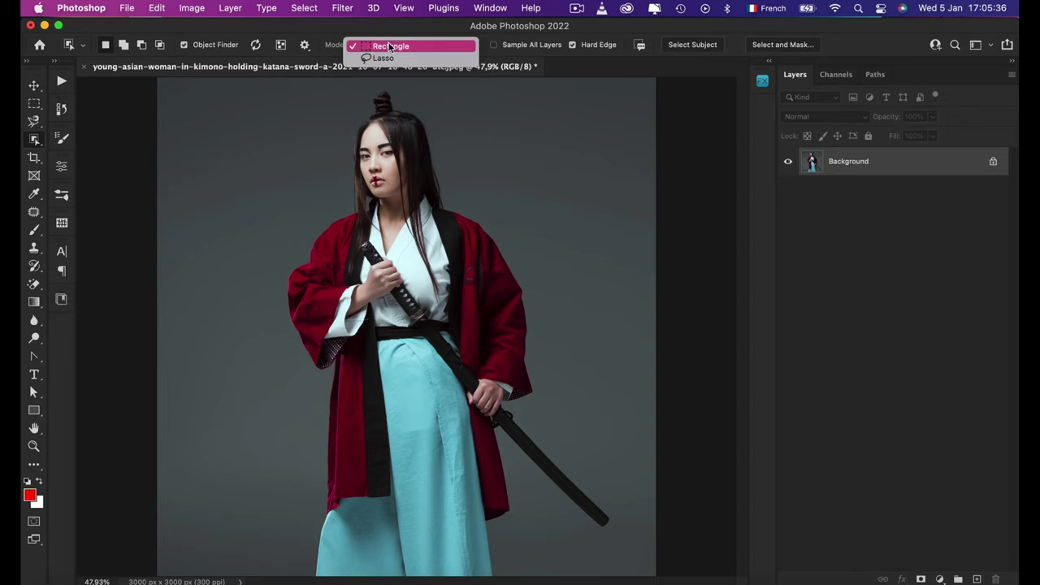
left_click(392, 46)
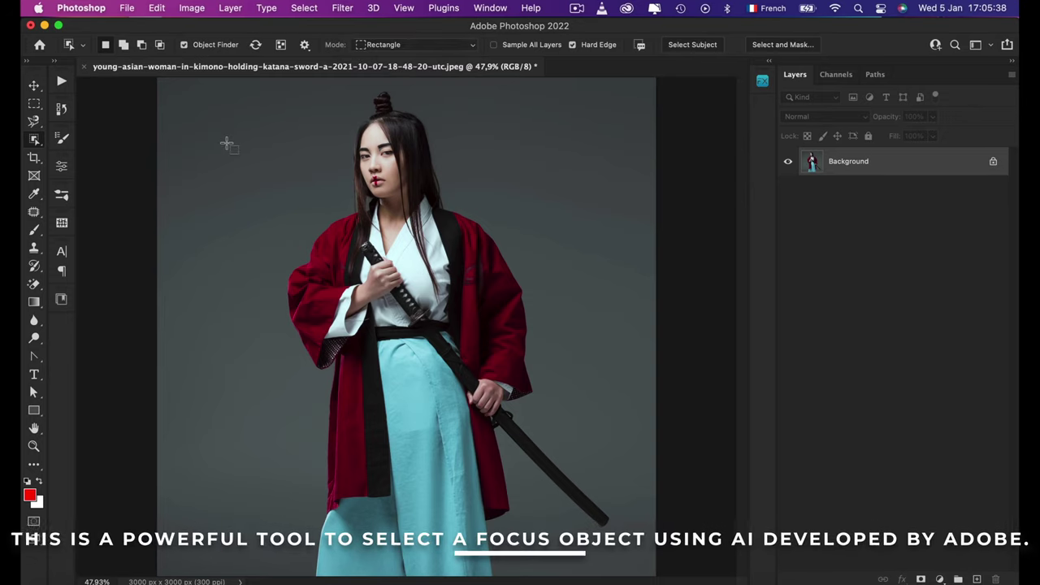
left_click_drag(231, 84, 631, 576)
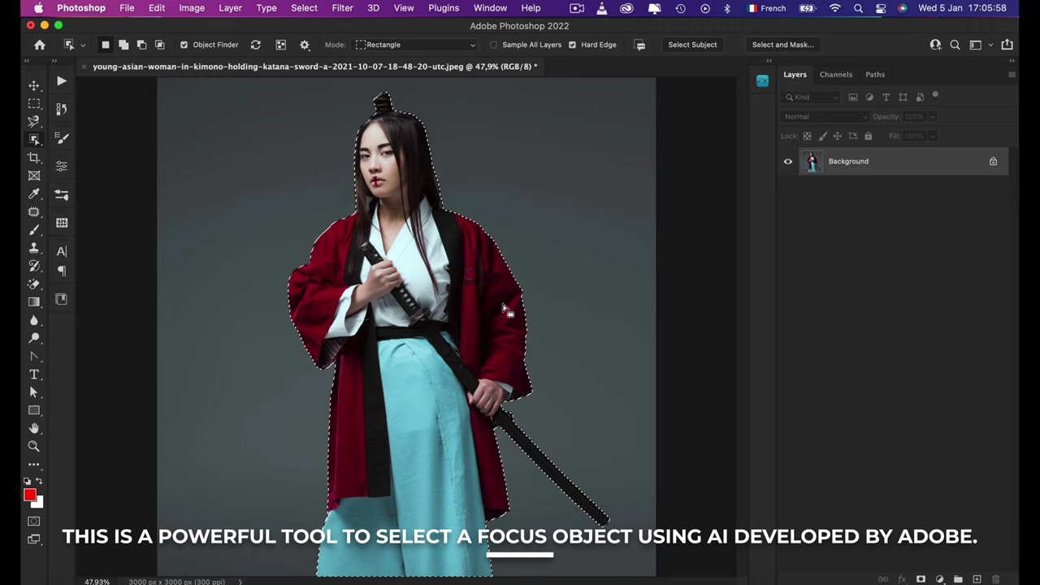
Step: Copy the selected woman and her sword from the Background onto a new layer with Layer Via Copy
key("super+plus")
scroll(321, 177, "up", 3)
scroll(321, 177, "down", 10)
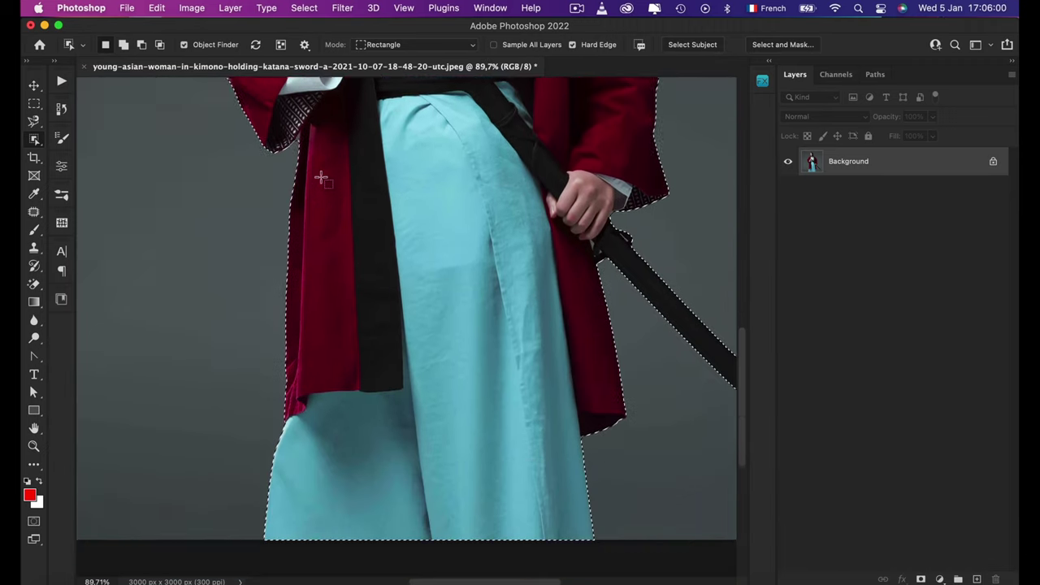
scroll(321, 177, "right", 5)
scroll(321, 178, "up", 15)
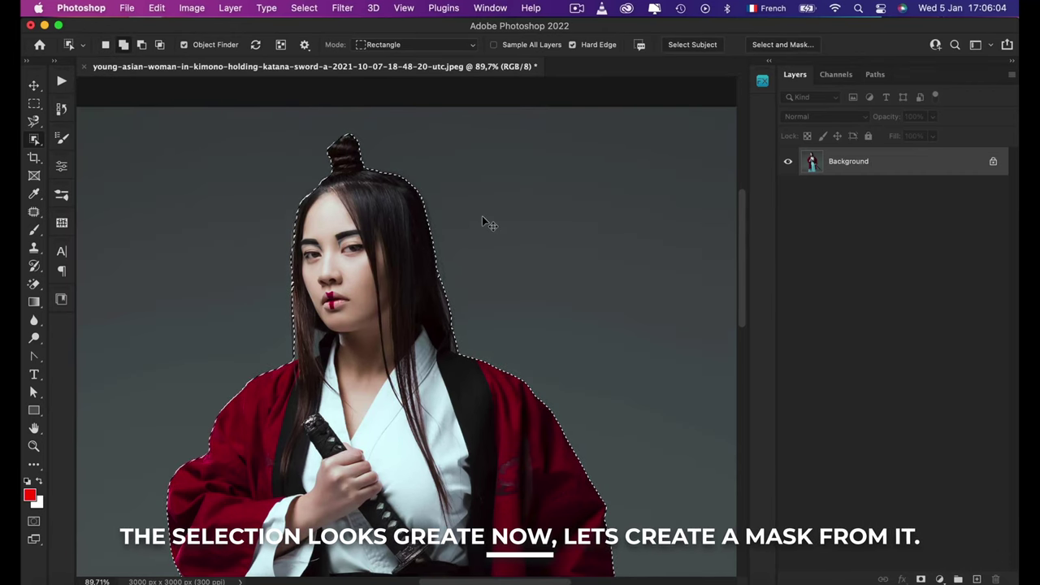
key("super+0")
left_click(235, 8)
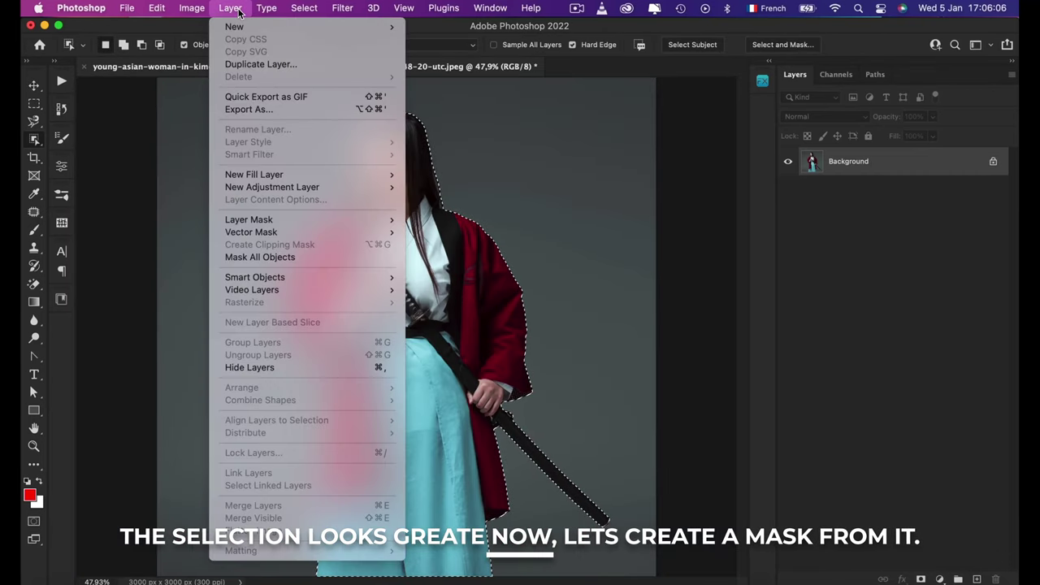
mouse_move(239, 26)
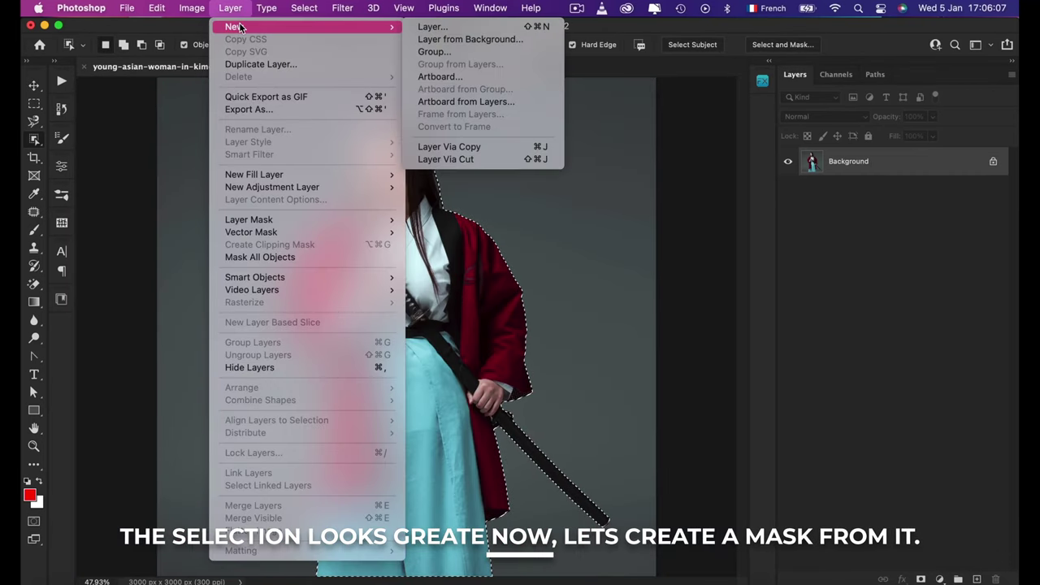
left_click(484, 148)
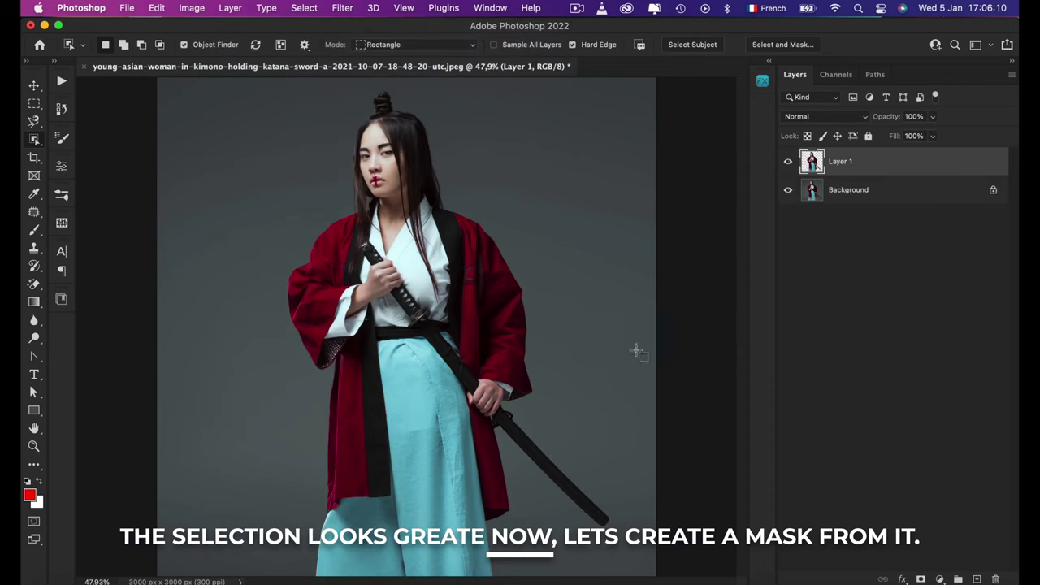
Step: Rename the copied layer as mask, all in lowercase
double_click(841, 164)
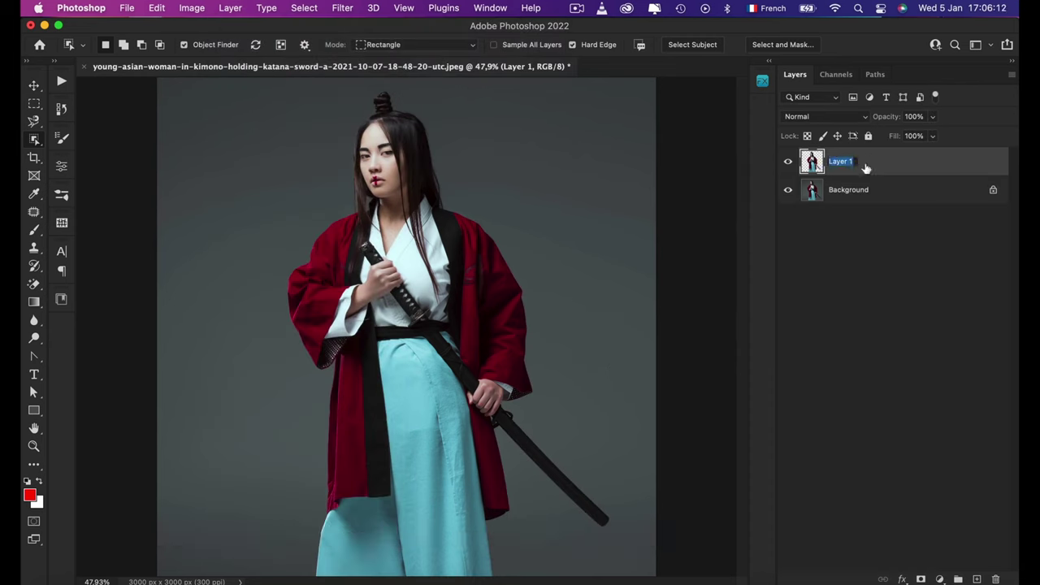
type("mask")
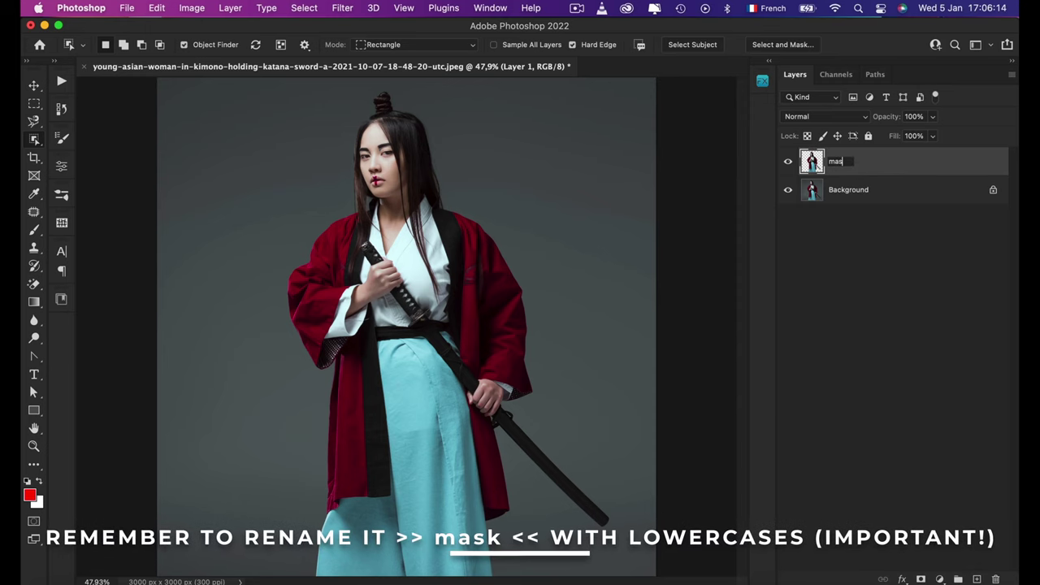
key("Return")
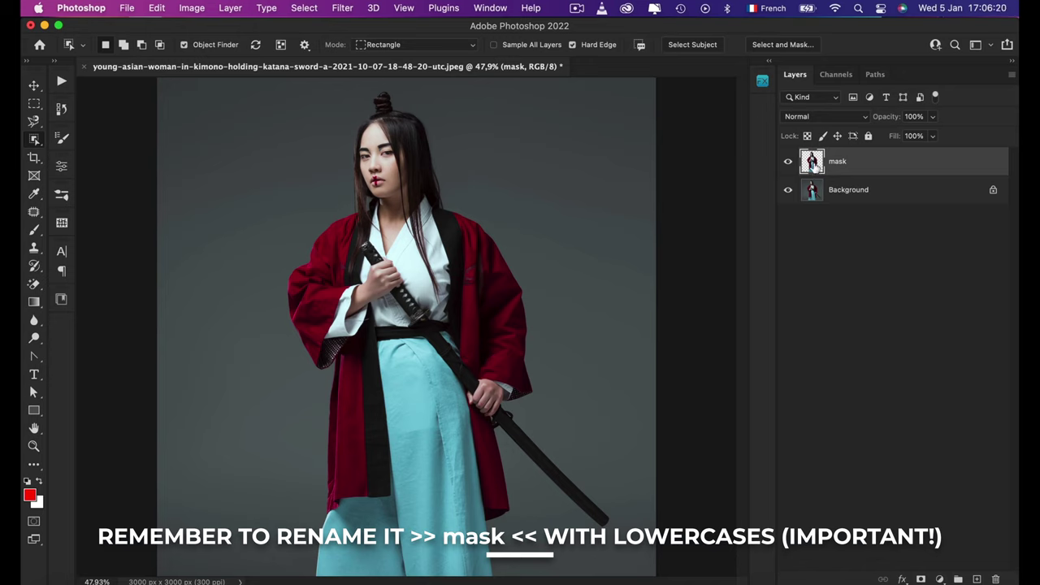
Step: Load the mask layer's pixels as a selection and confirm pure red ff0000 as the foreground colour
right_click(815, 165)
left_click(836, 207)
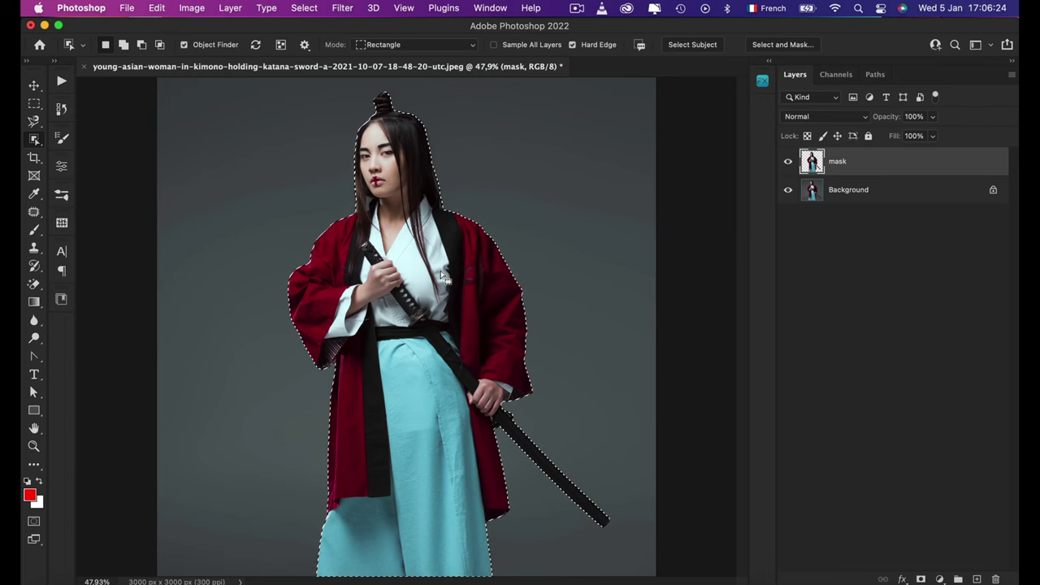
left_click(29, 494)
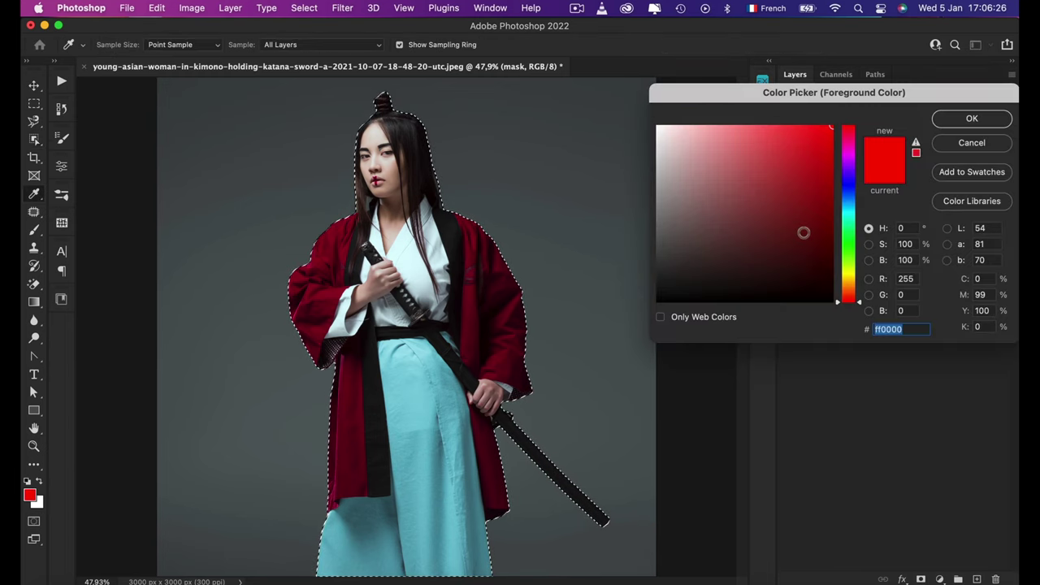
left_click(970, 119)
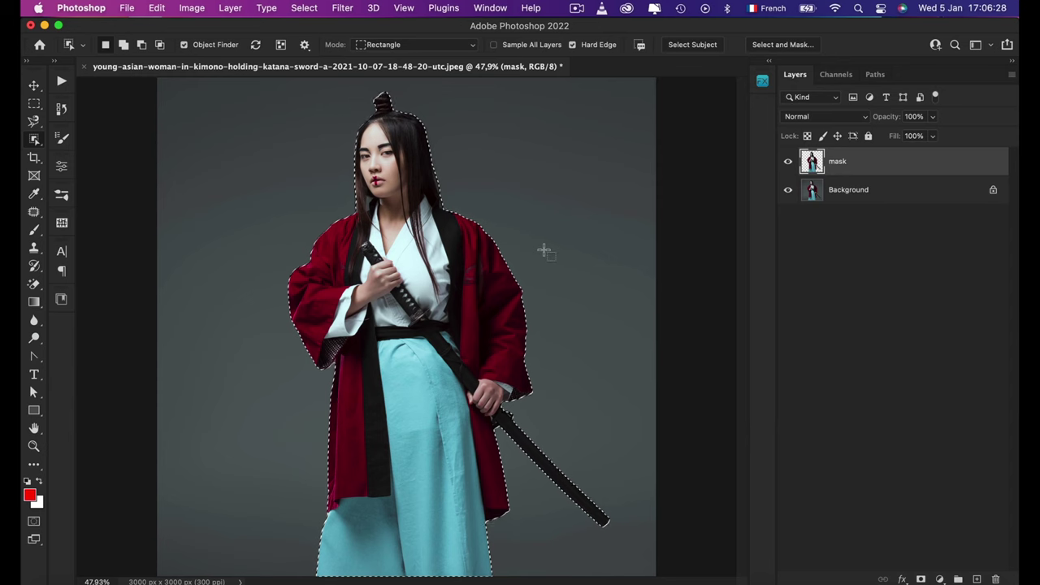
Step: Fill the selected silhouette on the mask layer with the Foreground Color and deselect it
left_click(187, 10)
mouse_move(157, 8)
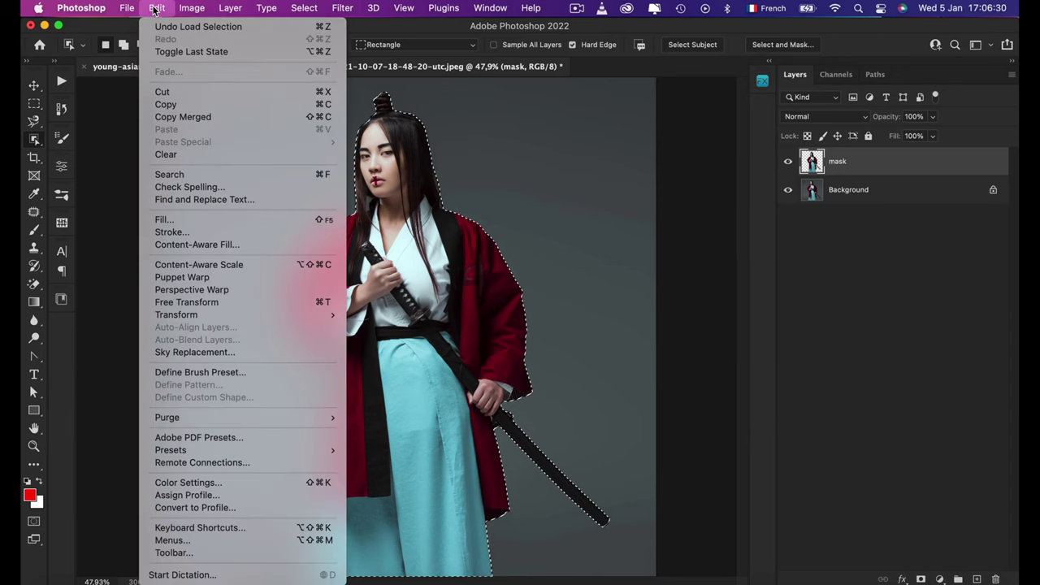
left_click(188, 220)
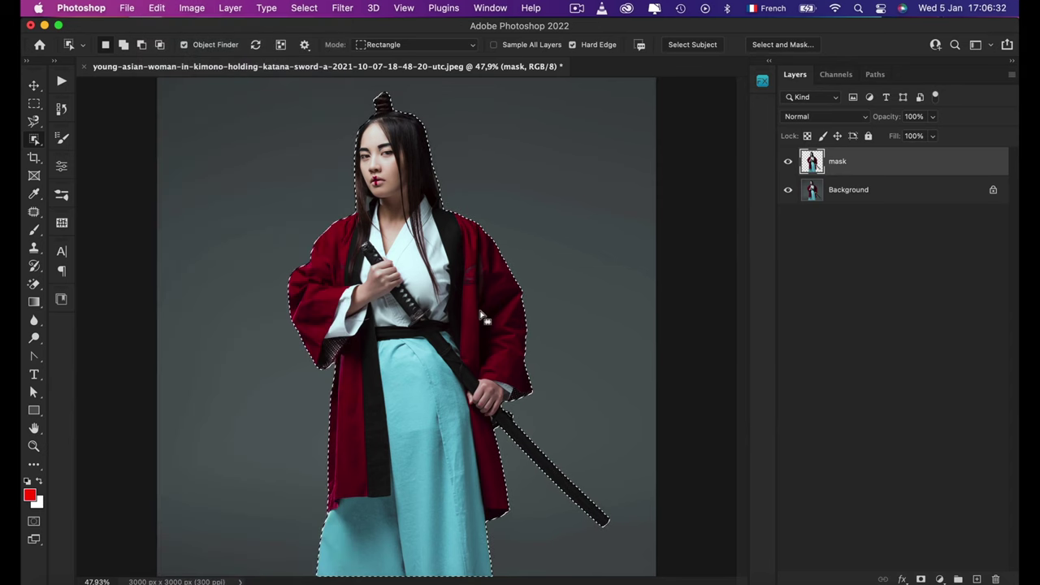
left_click(493, 195)
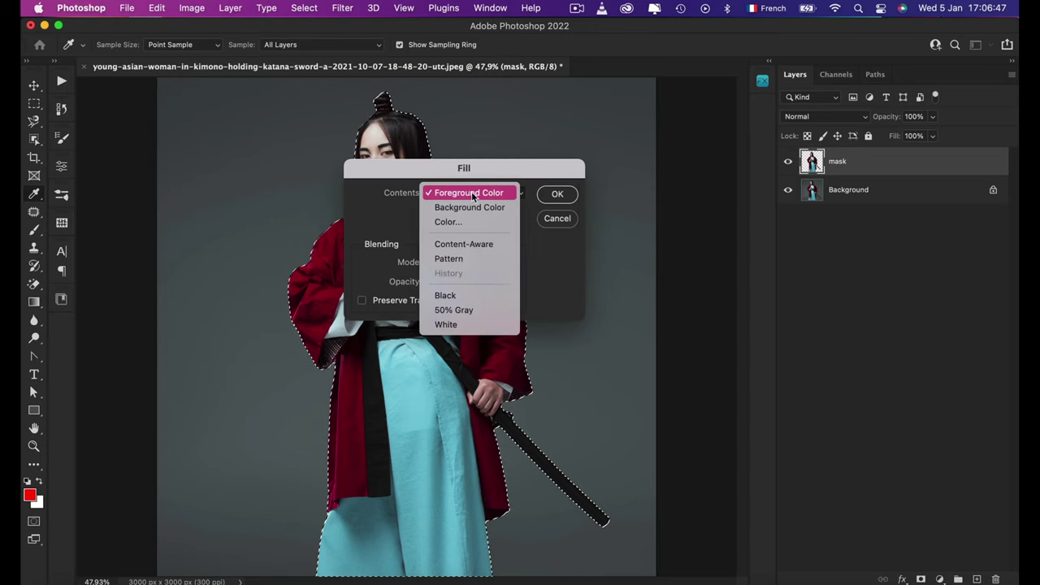
left_click(471, 193)
left_click(558, 194)
key("w")
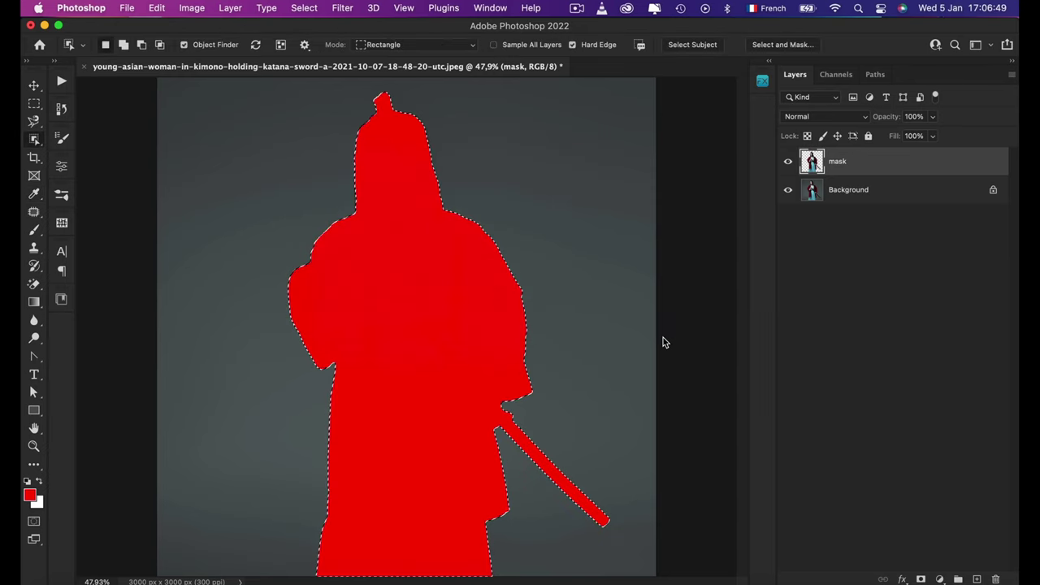
left_click(303, 8)
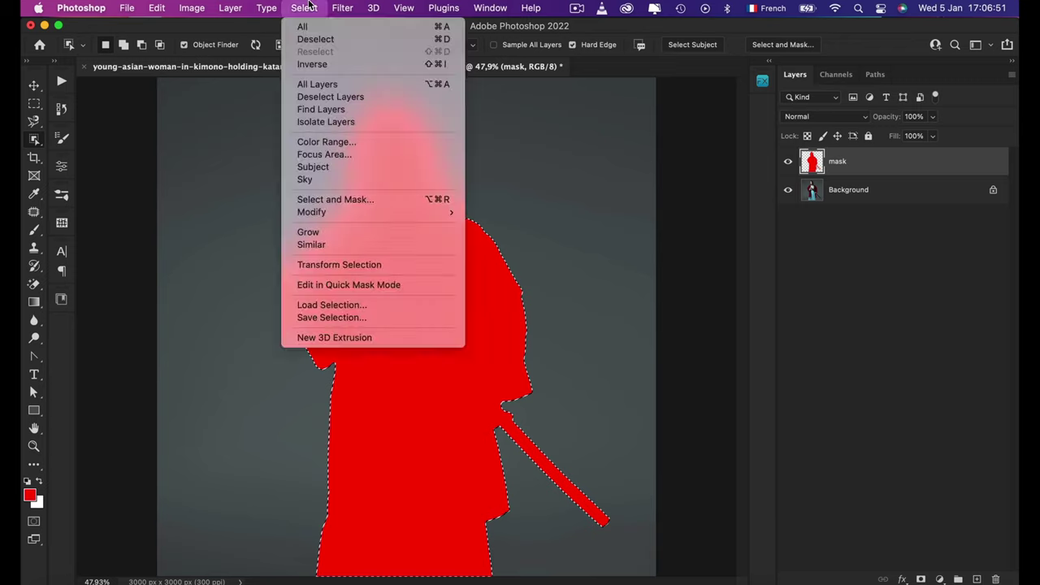
left_click(315, 39)
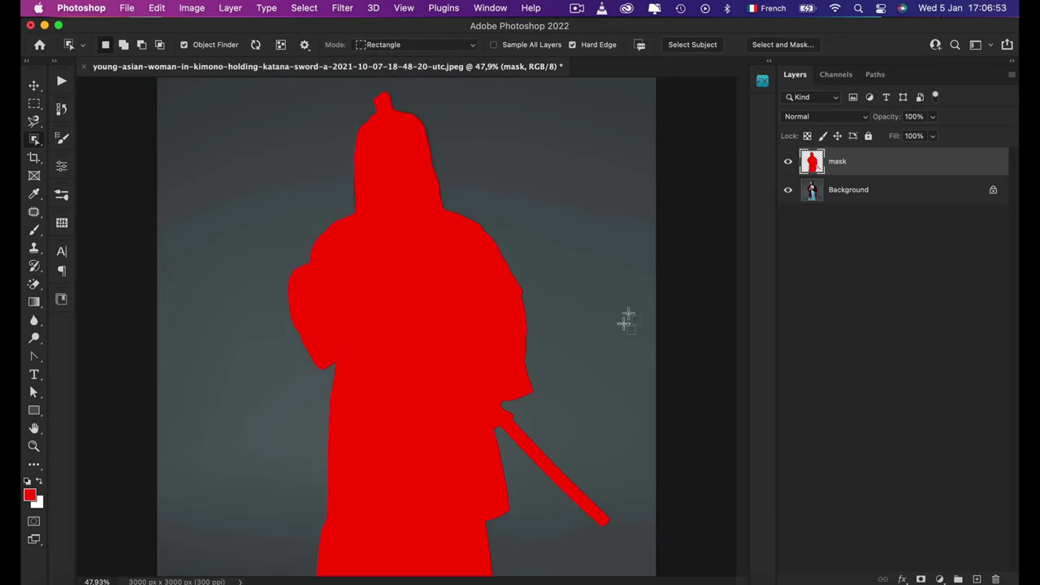
Step: Examine the red mask's edges around the coat, sword tip and shoulders, and delete the mask layer
scroll(509, 323, "up", 5)
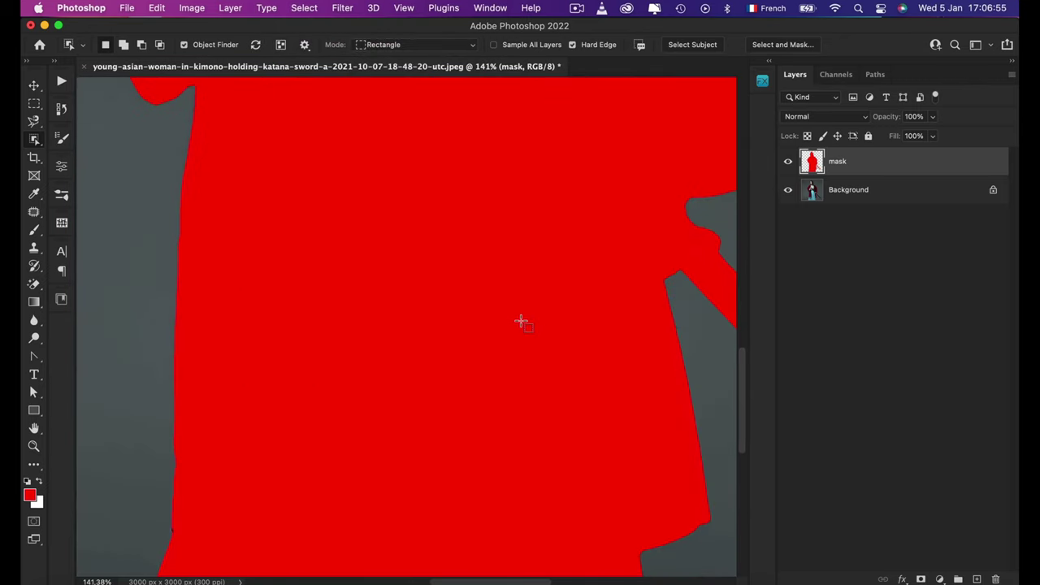
scroll(520, 322, "down", 5)
scroll(521, 322, "right", 6)
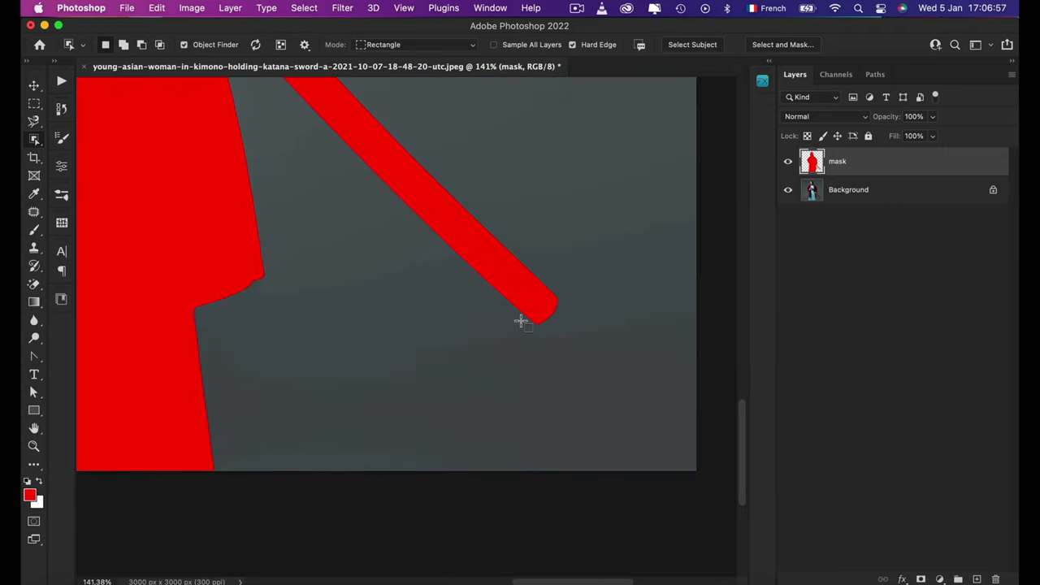
scroll(521, 322, "up", 10)
scroll(521, 322, "left", 5)
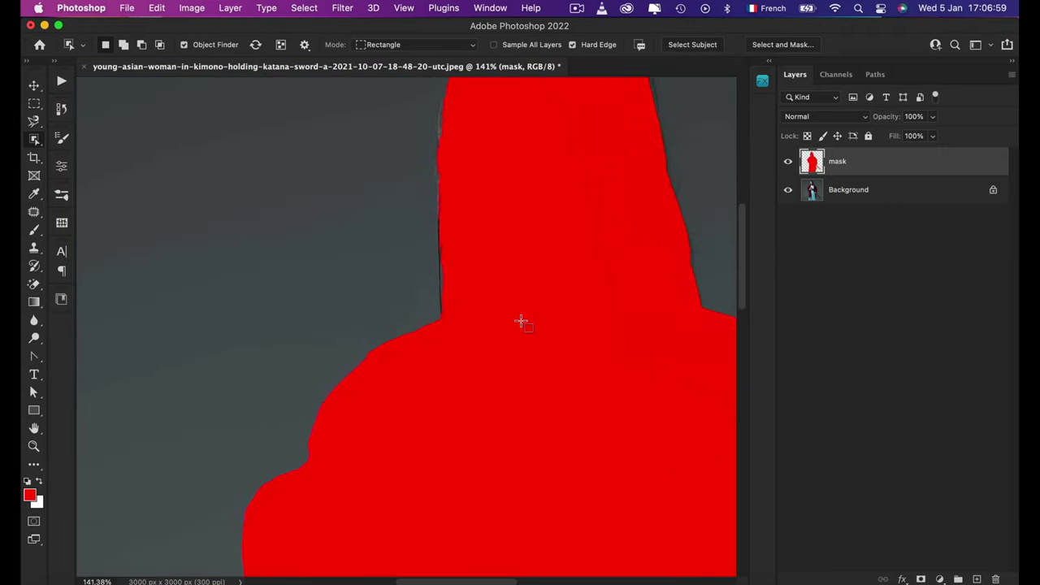
scroll(520, 322, "up", 3)
key("super+0")
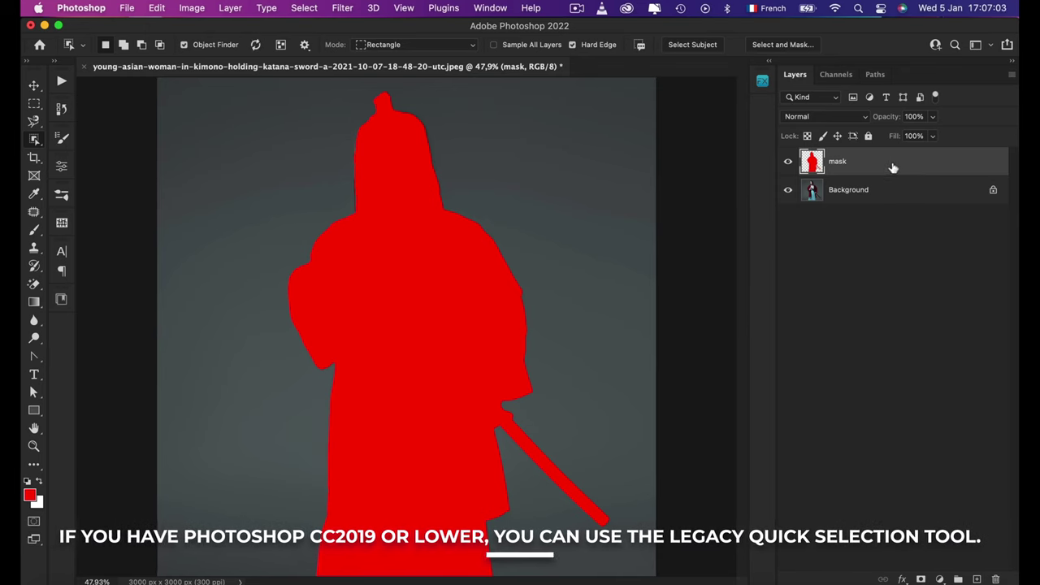
key("Delete")
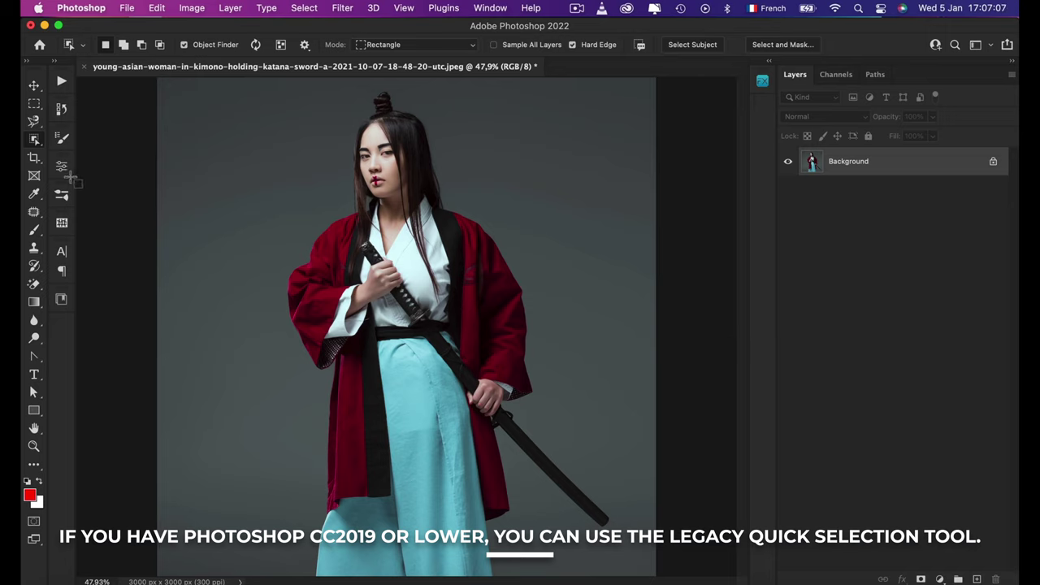
Step: Select the whole woman and her sword with the Quick Selection tool and check the outline around the sleeves
key("v")
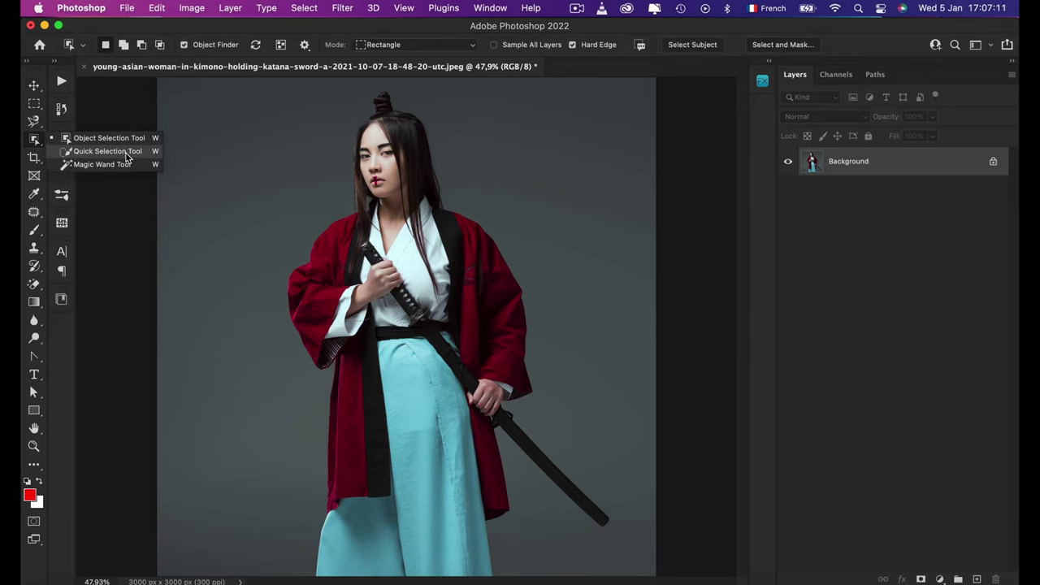
key("shift+w")
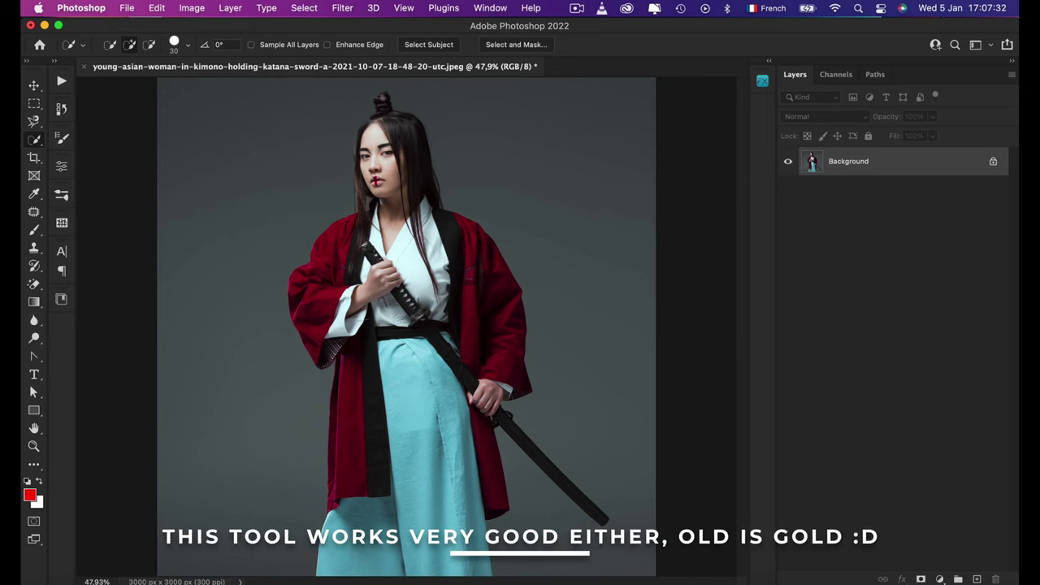
mouse_move(382, 103)
left_mouse_down()
mouse_move(356, 243)
mouse_move(309, 308)
mouse_move(360, 491)
mouse_move(459, 374)
mouse_move(518, 326)
left_mouse_up()
scroll(517, 325, "up", 8)
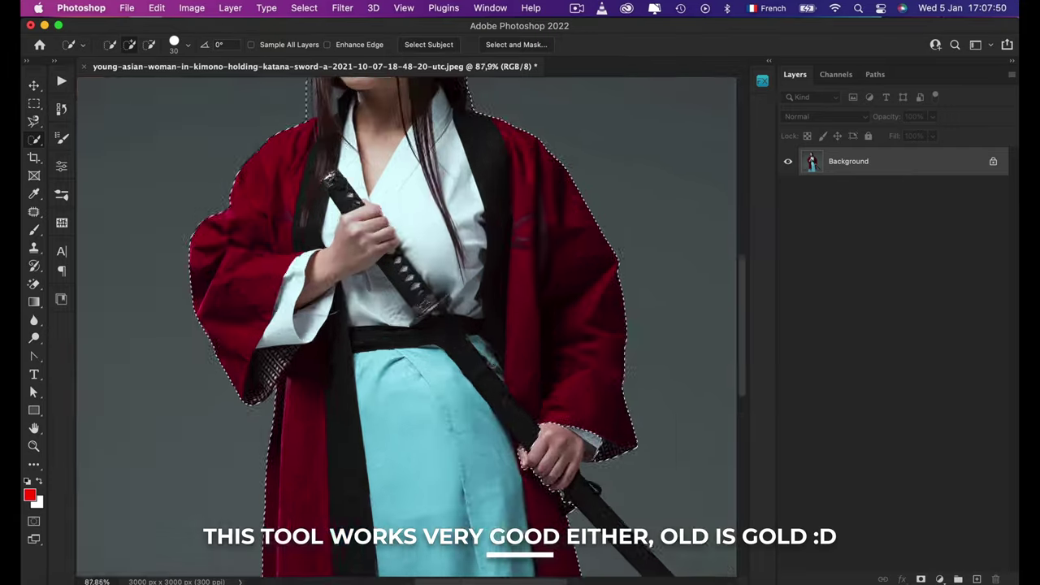
scroll(514, 398, "down", 5)
scroll(272, 294, "up", 5)
scroll(271, 294, "up", 5)
scroll(271, 295, "down", 10)
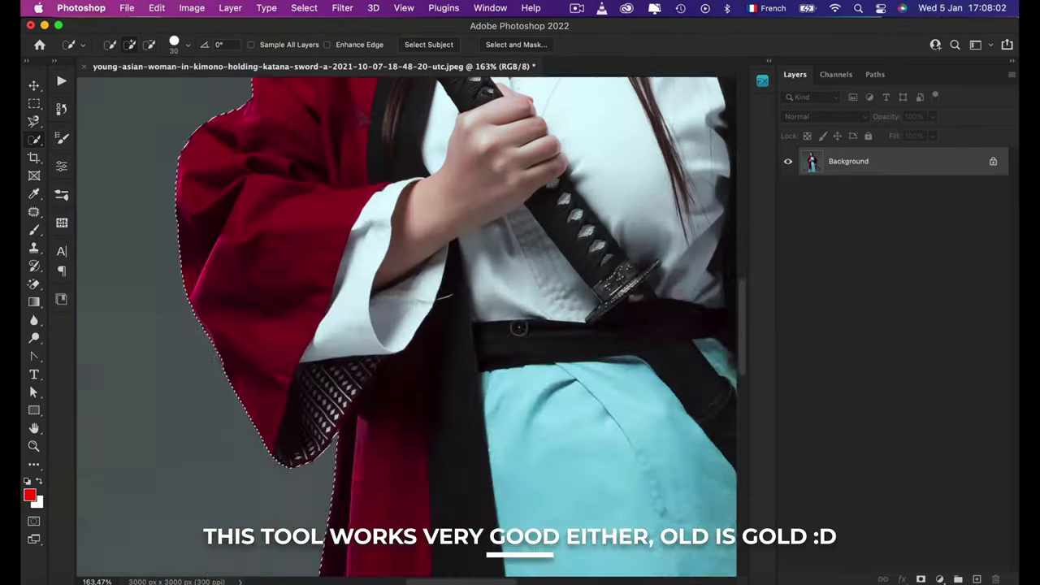
scroll(536, 187, "down", 5)
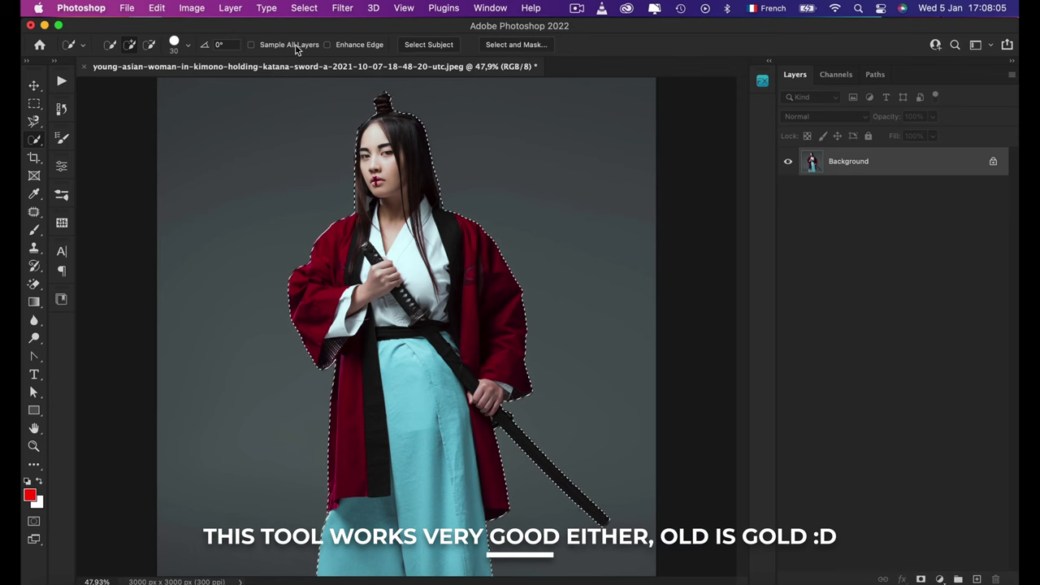
Step: Copy the selected woman onto a new layer with Layer Via Copy and rename that layer as mask
left_click(230, 7)
mouse_move(233, 26)
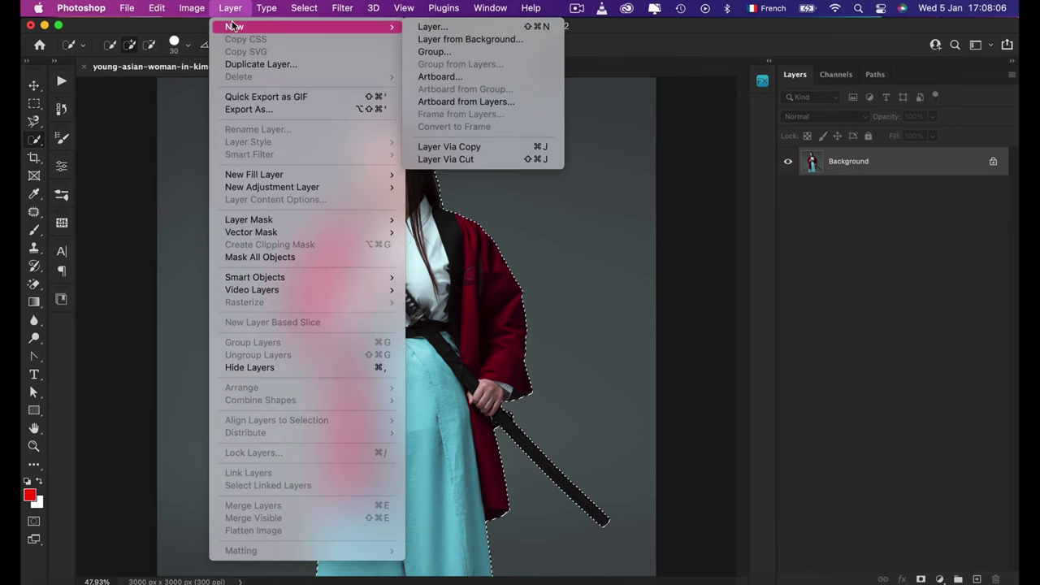
left_click(489, 147)
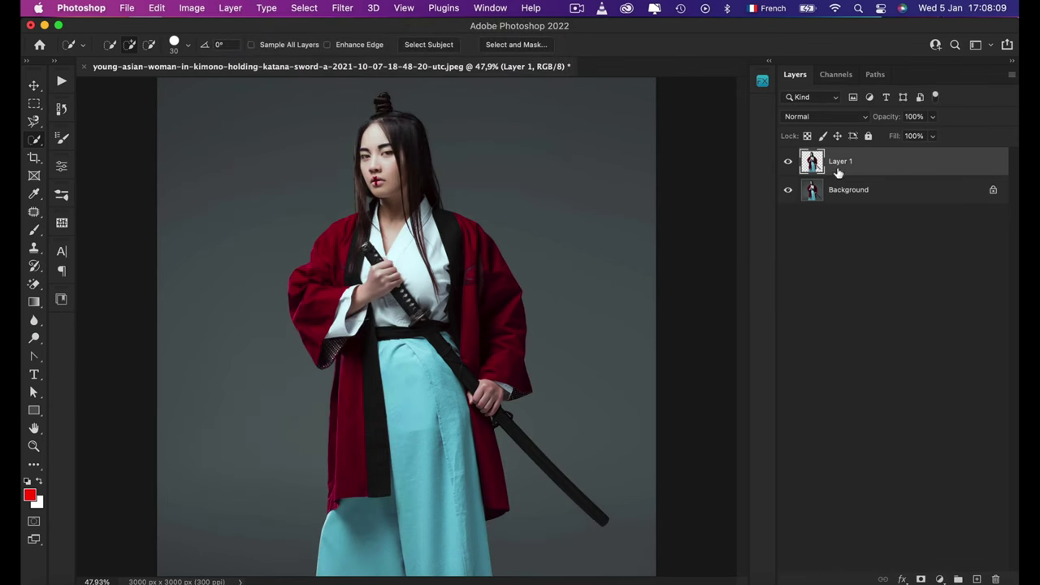
double_click(841, 163)
type("mask")
key("Return")
Step: Load the new mask layer's pixels as a selection and keep red ff0000 as the foreground colour
right_click(815, 170)
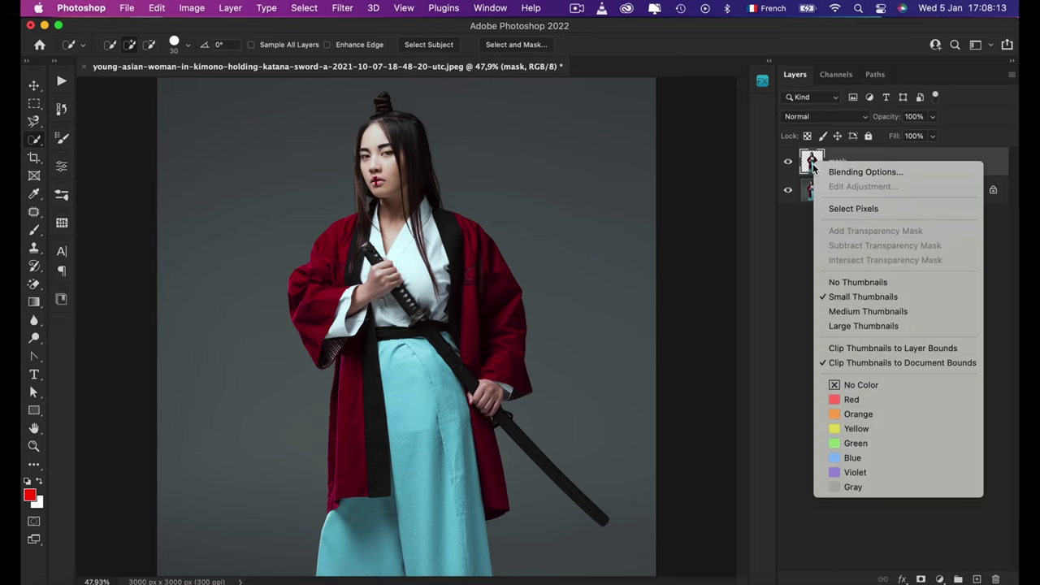
left_click(845, 206)
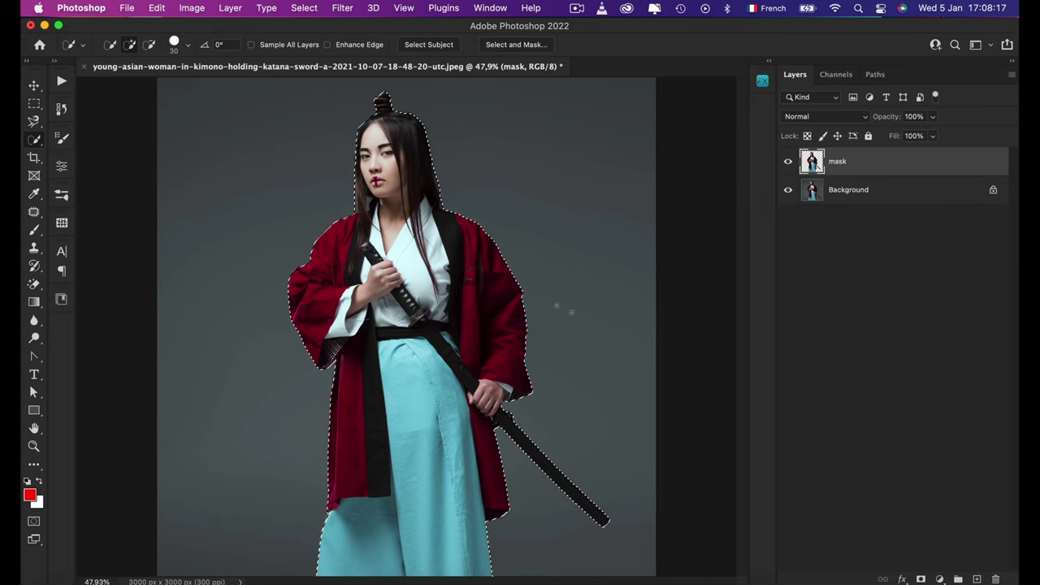
left_click(29, 495)
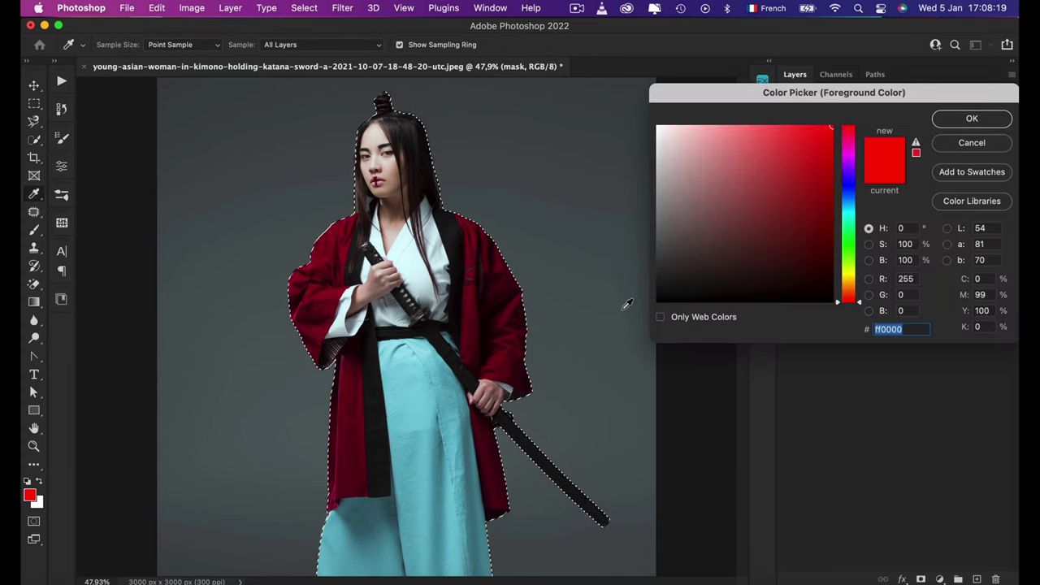
left_click(972, 118)
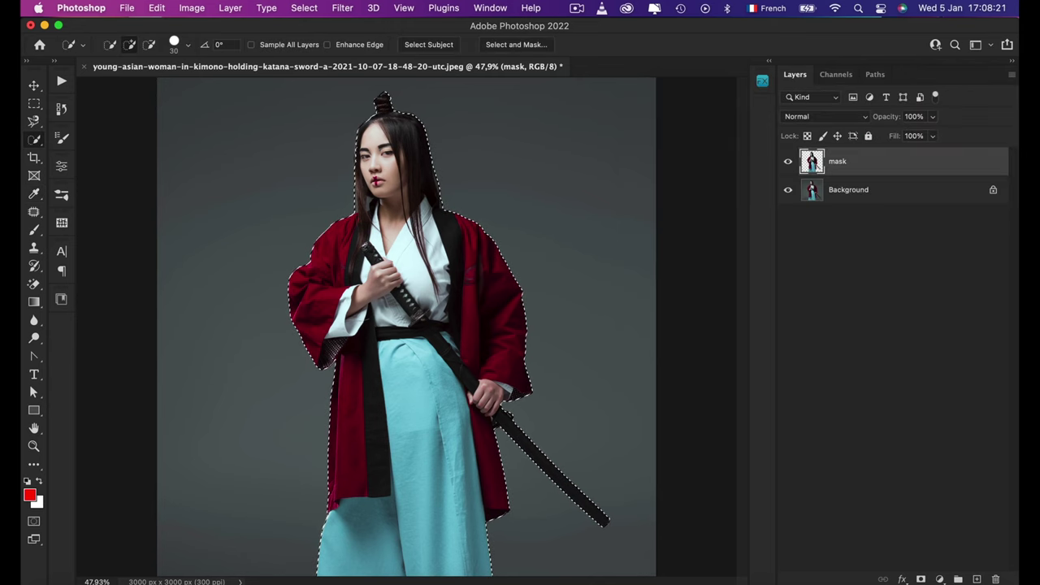
Step: Fill the selected woman on the mask layer with the foreground colour, deselect, and check the mask against the photo by toggling its visibility
left_click(157, 8)
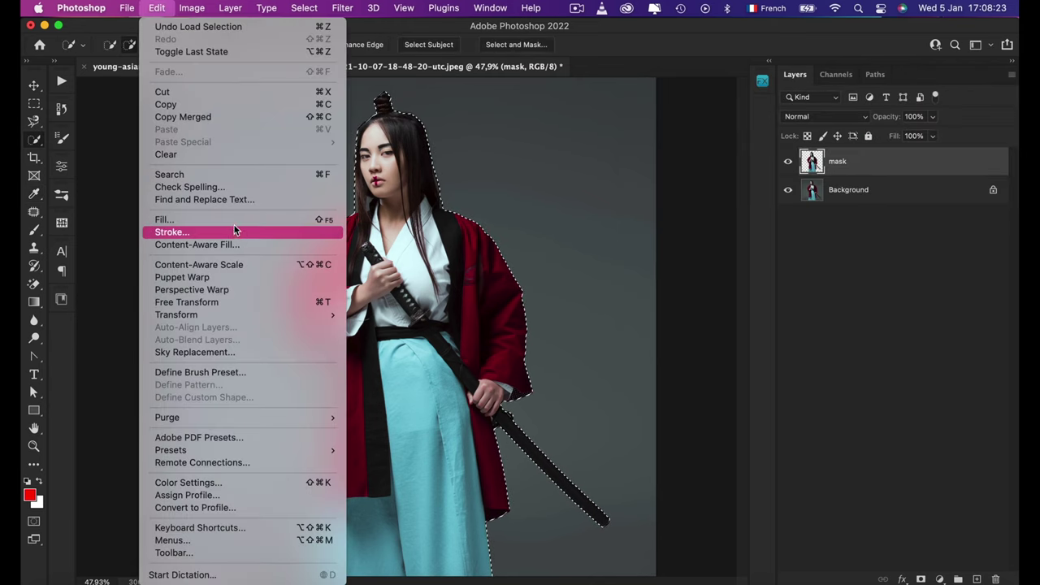
left_click(234, 221)
left_click(477, 193)
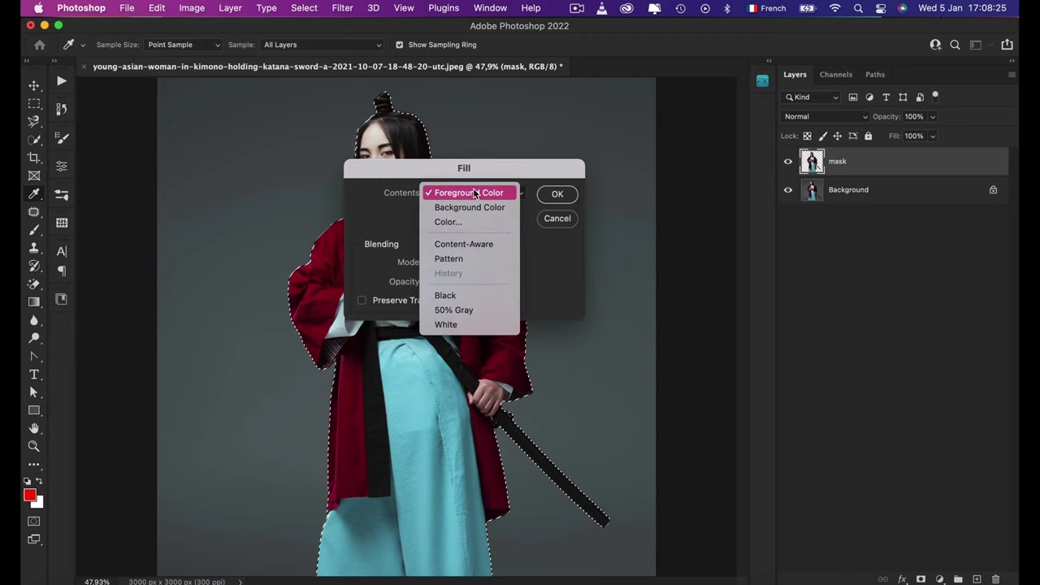
left_click(478, 193)
left_click(559, 193)
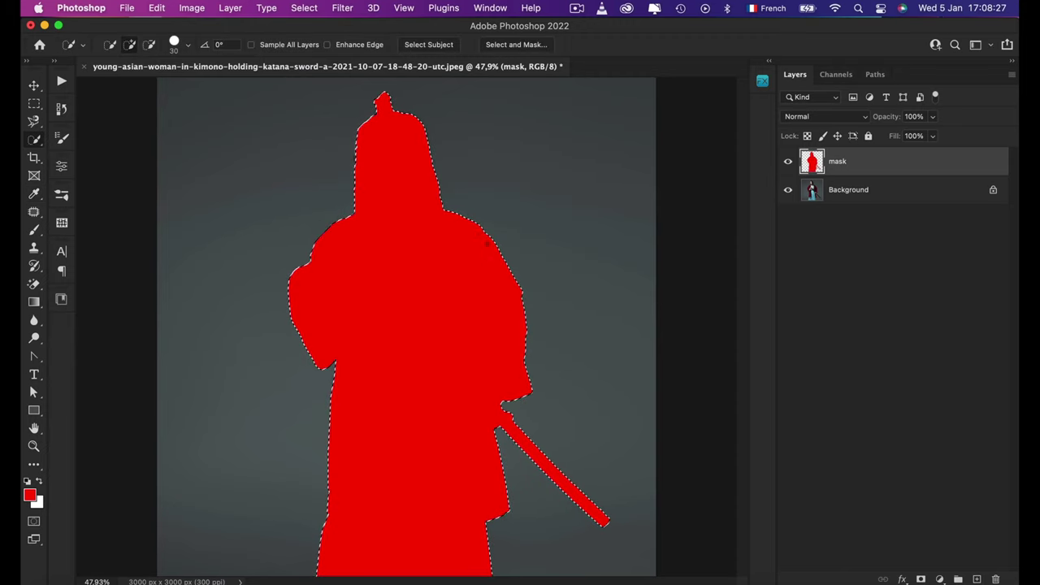
left_click(313, 7)
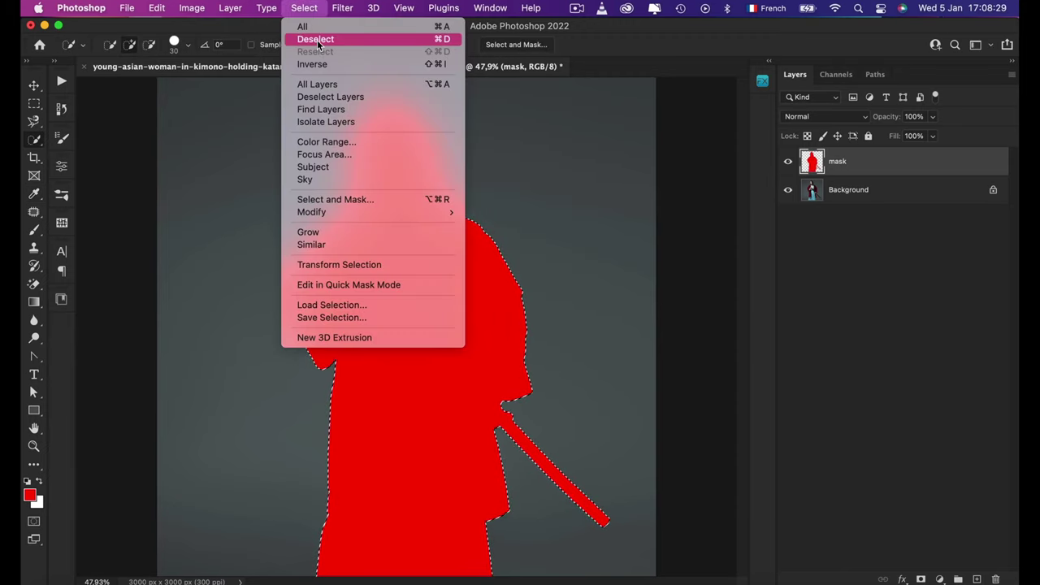
left_click(317, 38)
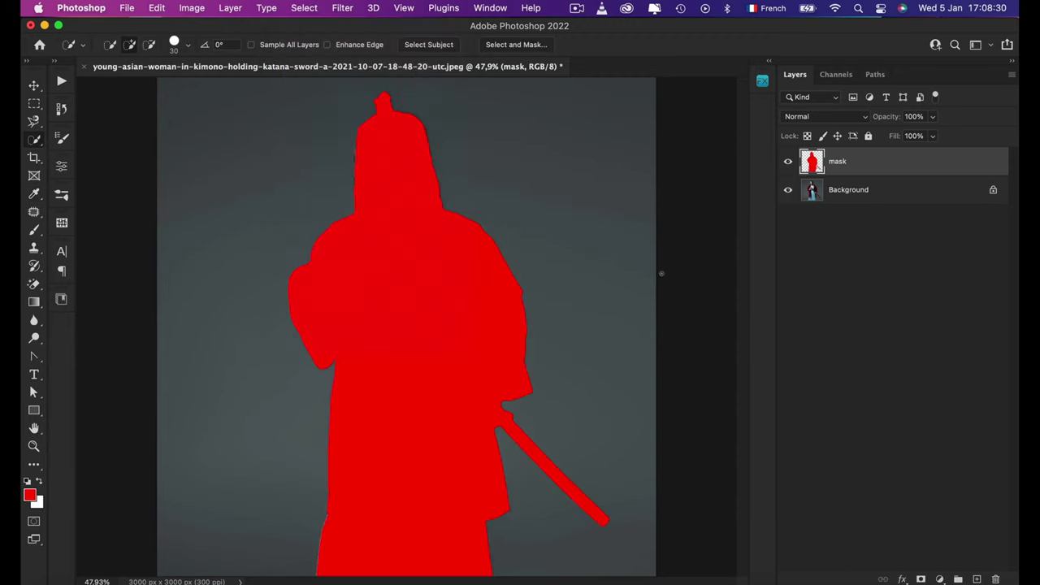
left_click(788, 162)
left_click(788, 162)
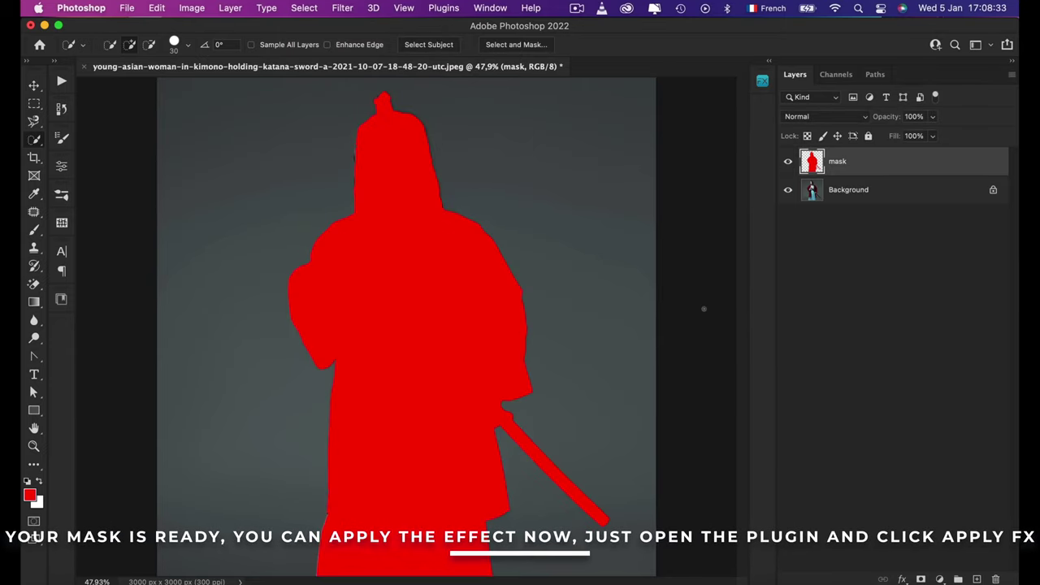
Step: Apply the Enso Art effect to the photo with FX Pulse and close the plugin once processing finishes
key("v")
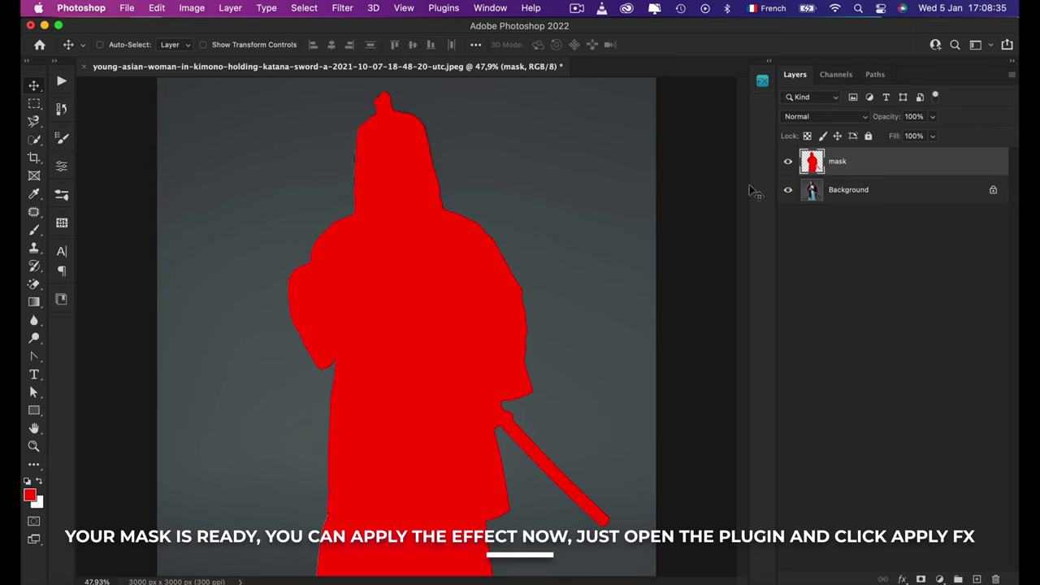
left_click(762, 81)
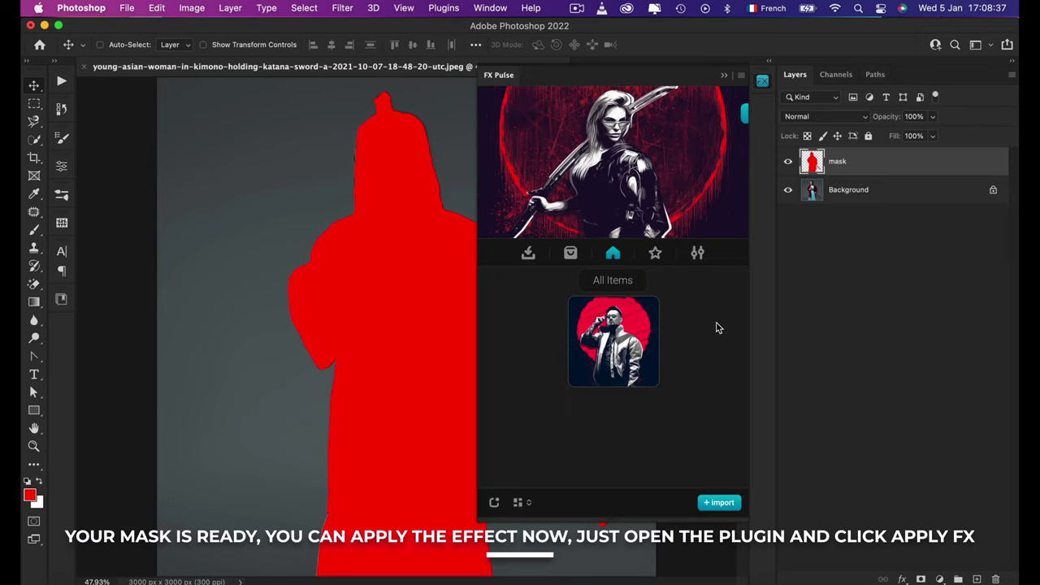
mouse_move(613, 341)
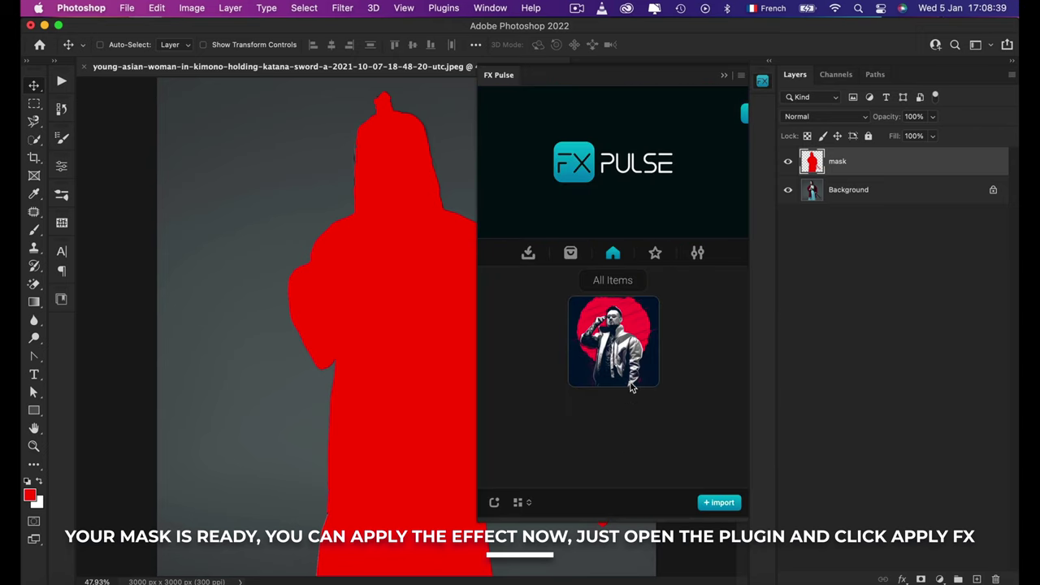
left_click(622, 378)
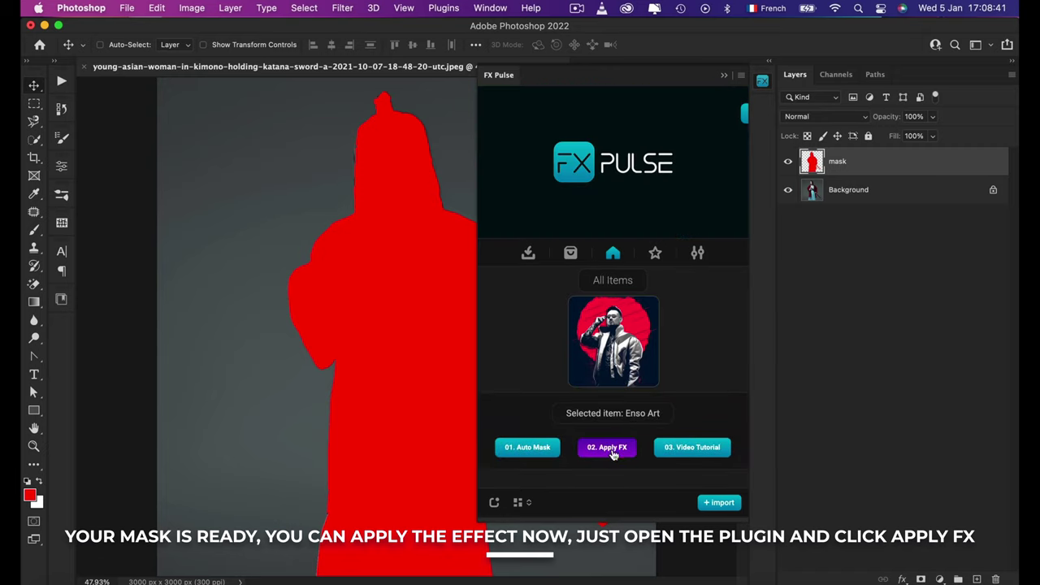
left_click(612, 450)
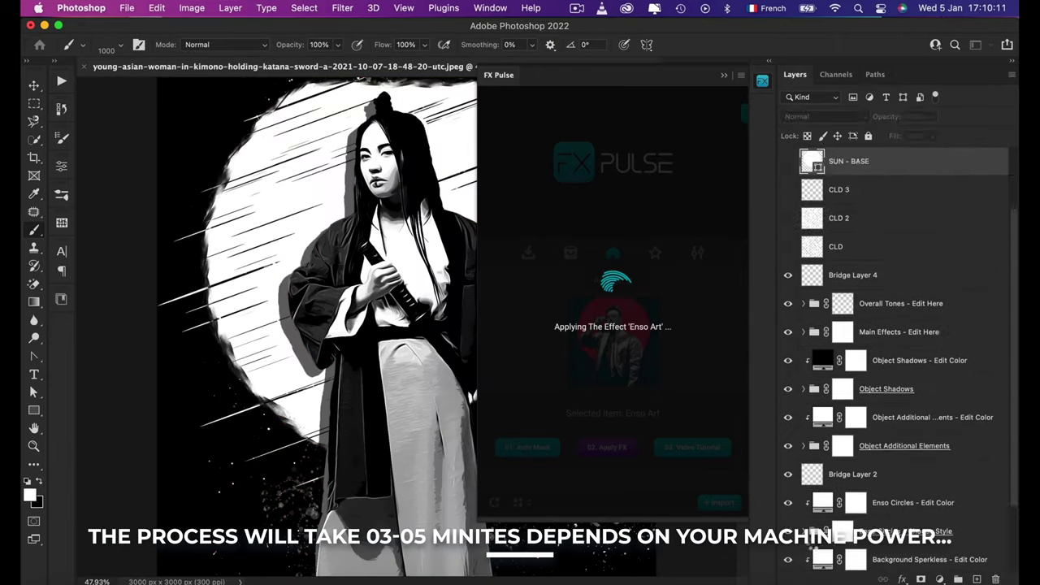
left_click(622, 371)
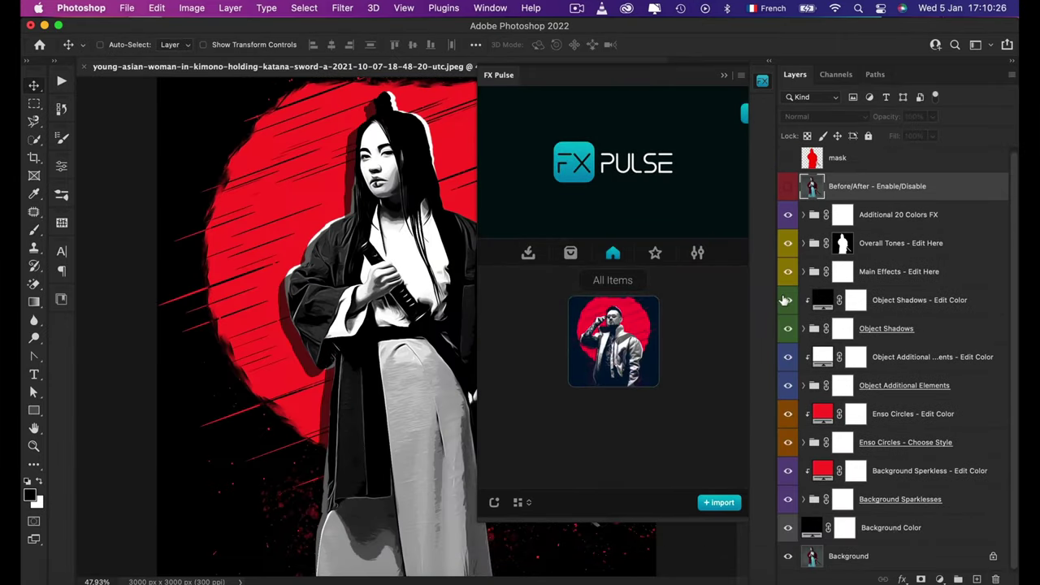
left_click(762, 82)
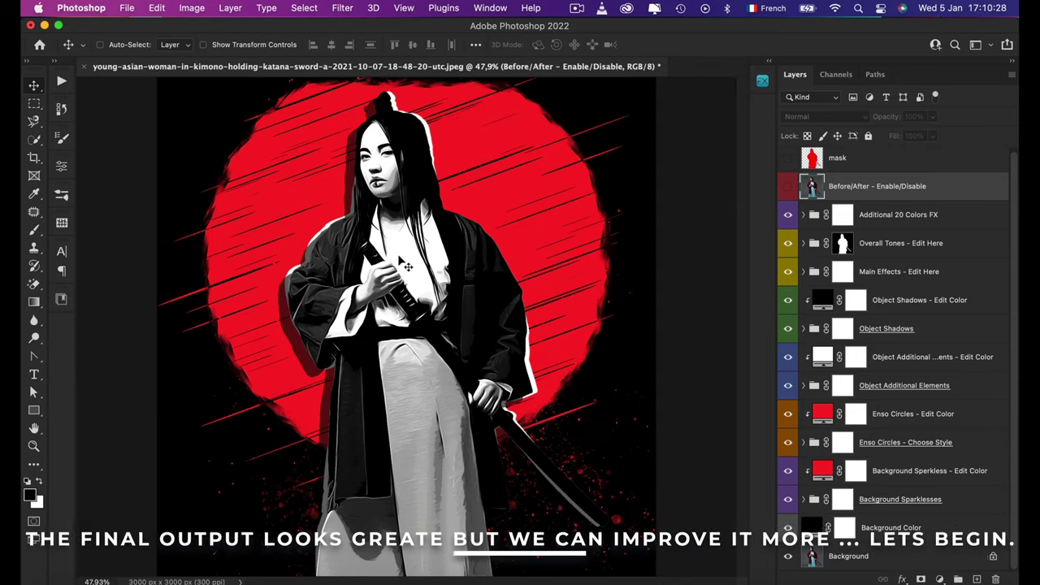
Step: Examine the finished Enso Art artwork up close, from the face and sleeves down to the skirt and sword, and return to the full view
key("super+0")
scroll(408, 266, "up", 5)
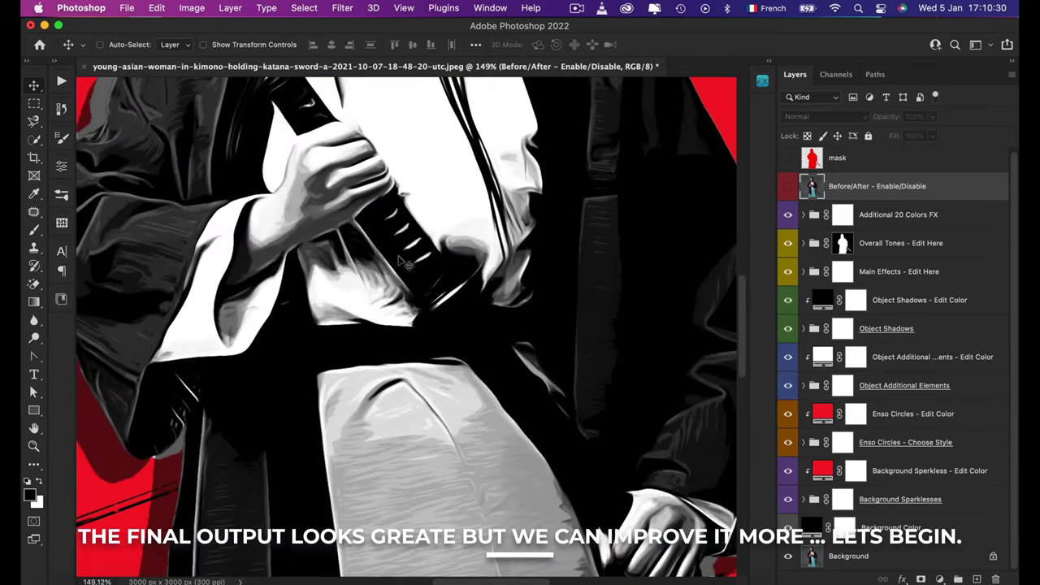
scroll(408, 266, "down", 3)
scroll(406, 264, "down", 2)
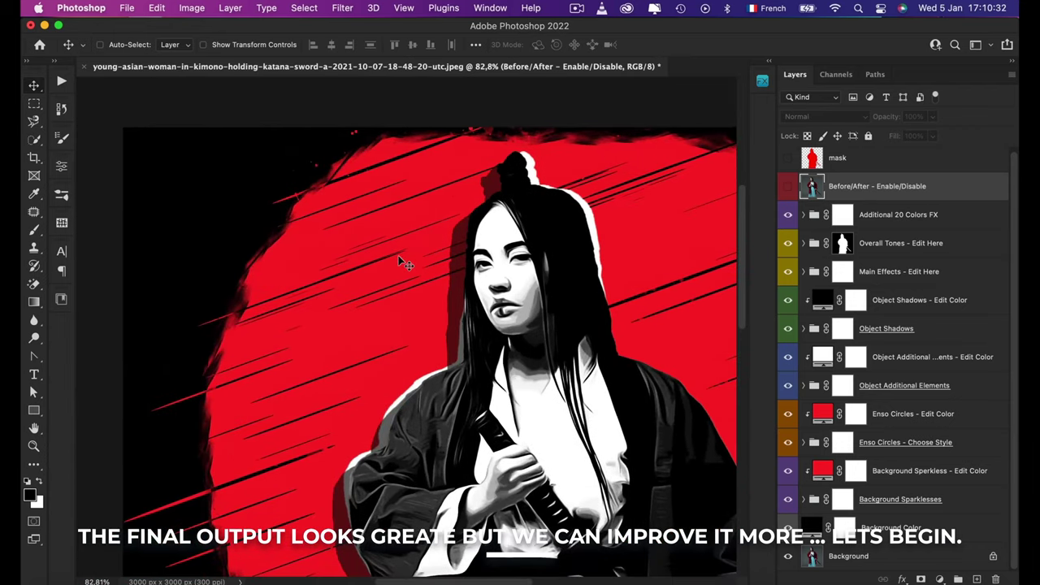
scroll(406, 264, "right", 3)
scroll(406, 264, "down", 5)
scroll(403, 264, "down", 3)
scroll(403, 264, "up", 6)
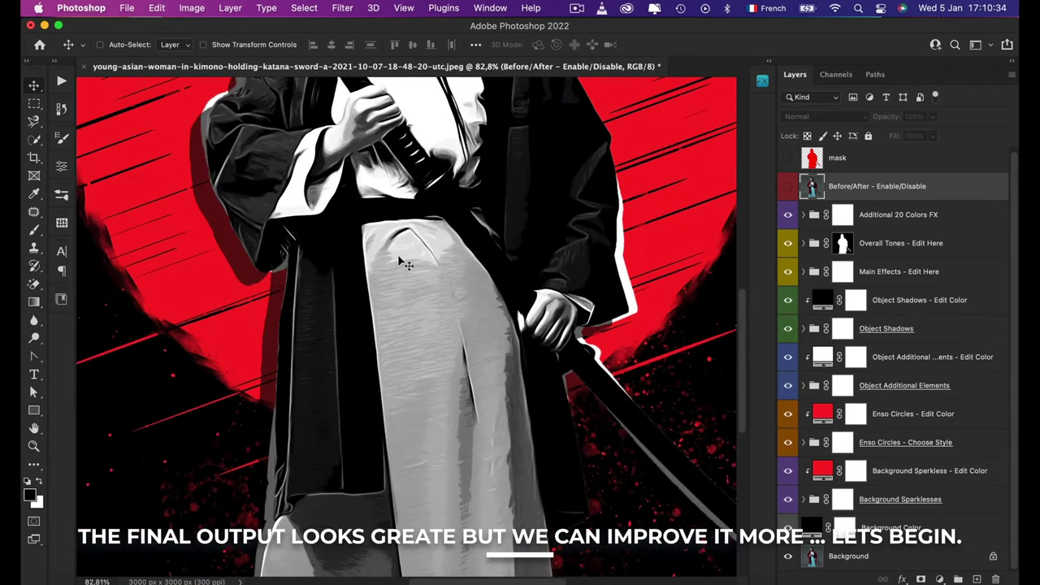
key("super+0")
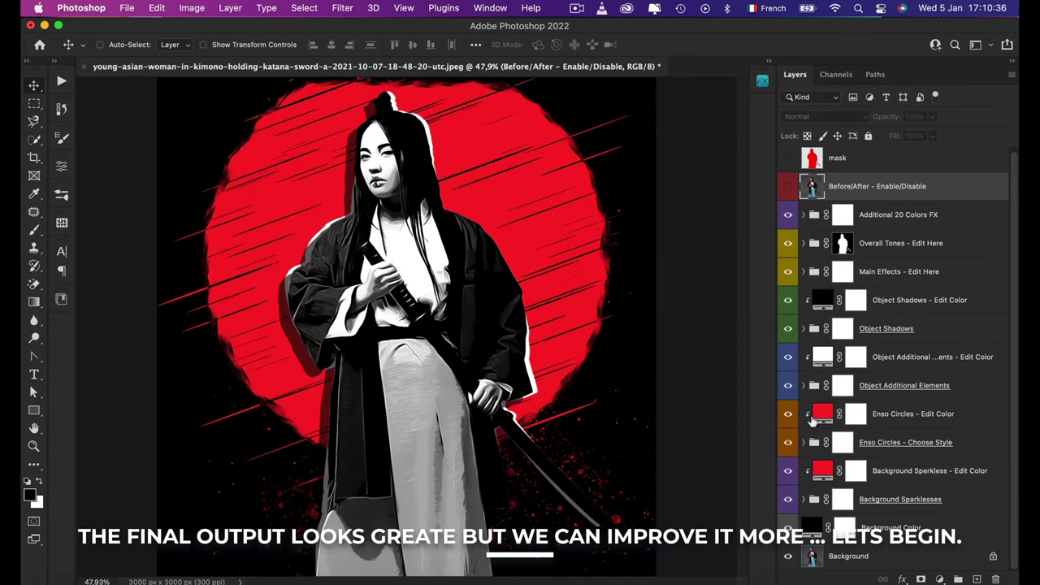
Step: Preview the colour looks from Color FX 20 down to Color FX 15 in the Additional 20 Colors FX group, hiding each again, and collapse the group
left_click(804, 215)
left_click(893, 242)
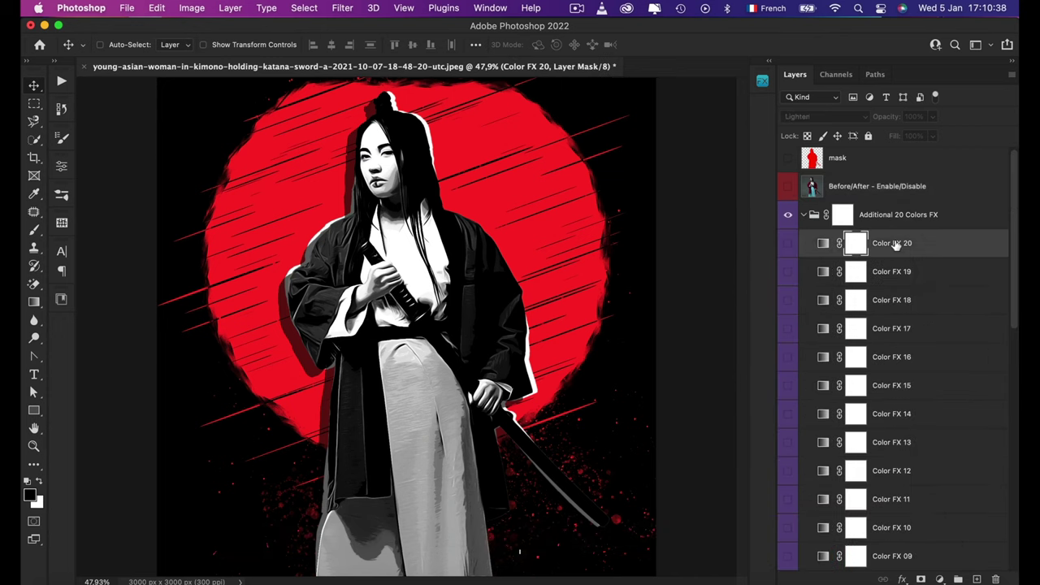
scroll(896, 245, "down", 3)
scroll(896, 245, "up", 3)
left_click(790, 240)
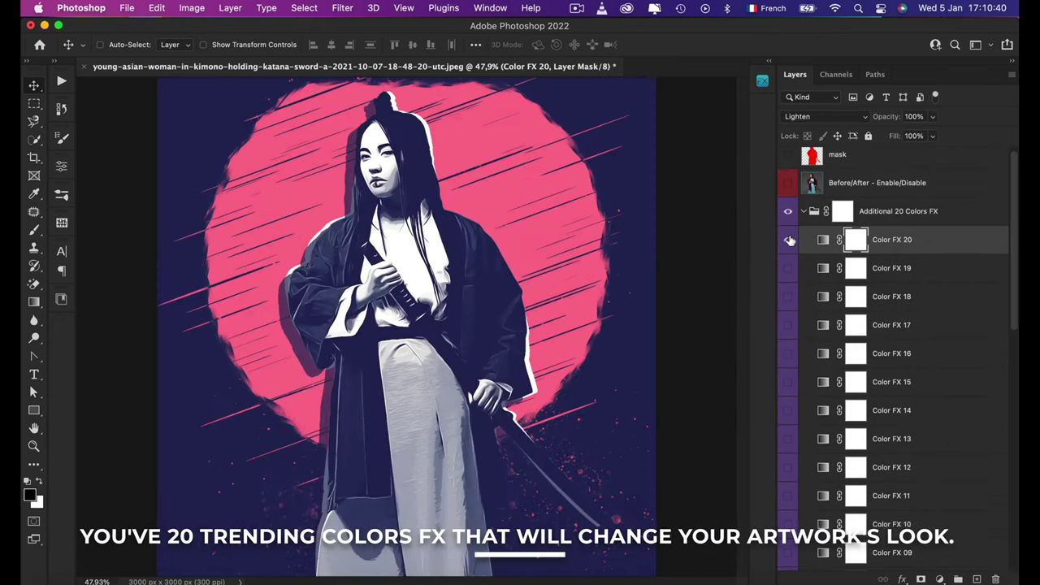
left_click(789, 241)
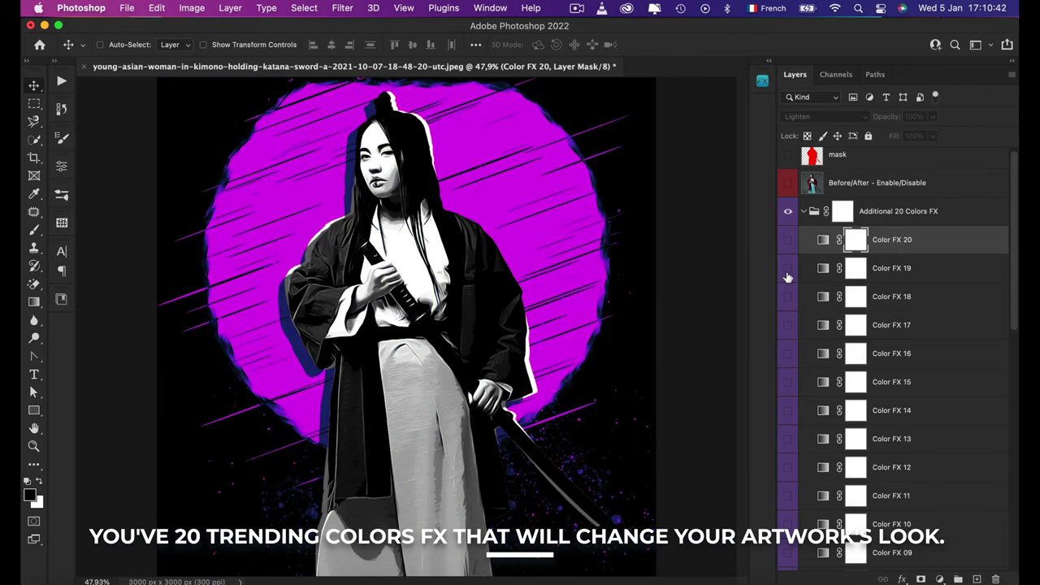
left_click(787, 298)
left_click(788, 299)
left_click(787, 326)
left_click(788, 326)
left_click(787, 353)
left_click(788, 382)
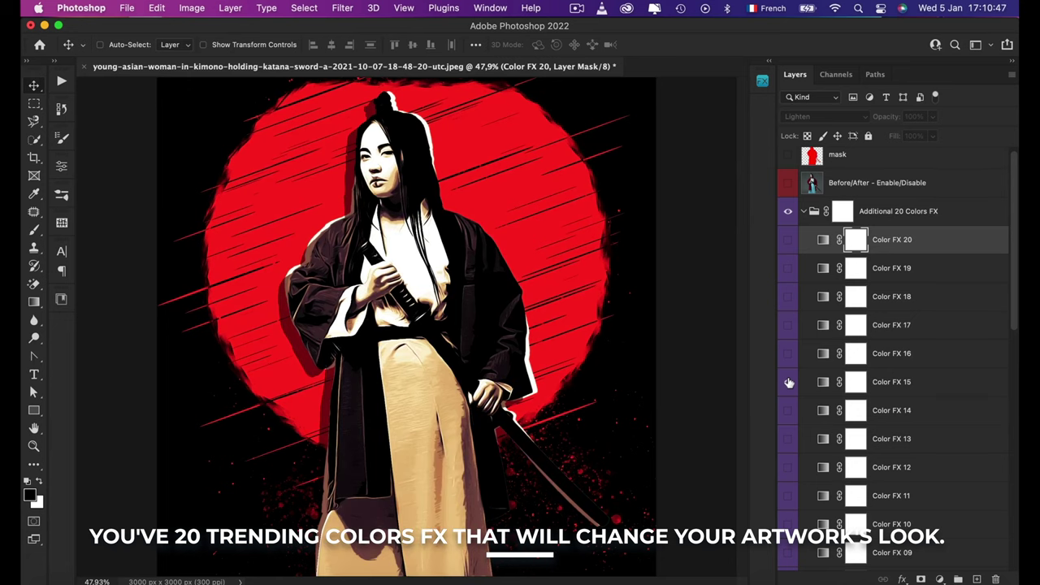
left_click(803, 212)
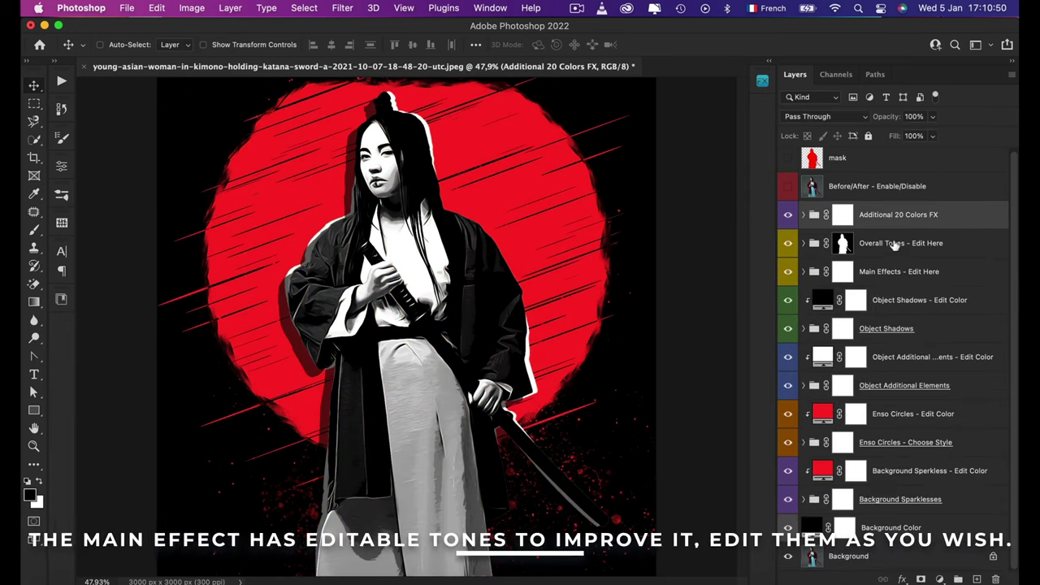
Step: Compare the artwork with and without the Overall Tones group, its Auto Levels and its Desaturate adjustment, and collapse the group
left_click(893, 243)
left_click(804, 243)
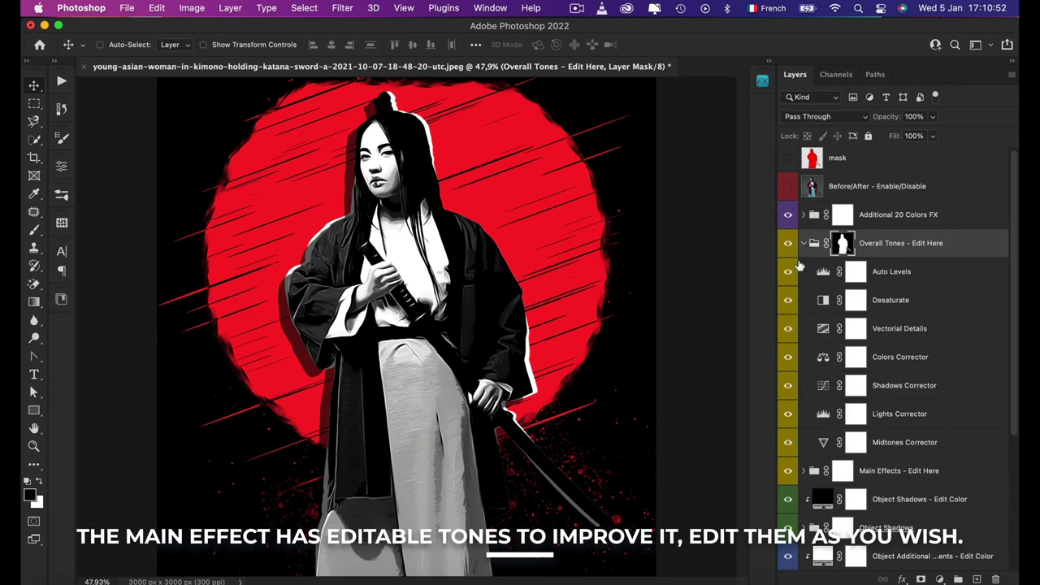
left_click(787, 242)
left_click(787, 243)
left_click(788, 272)
left_click(788, 272)
left_click(787, 300)
left_click(787, 300)
left_click(804, 243)
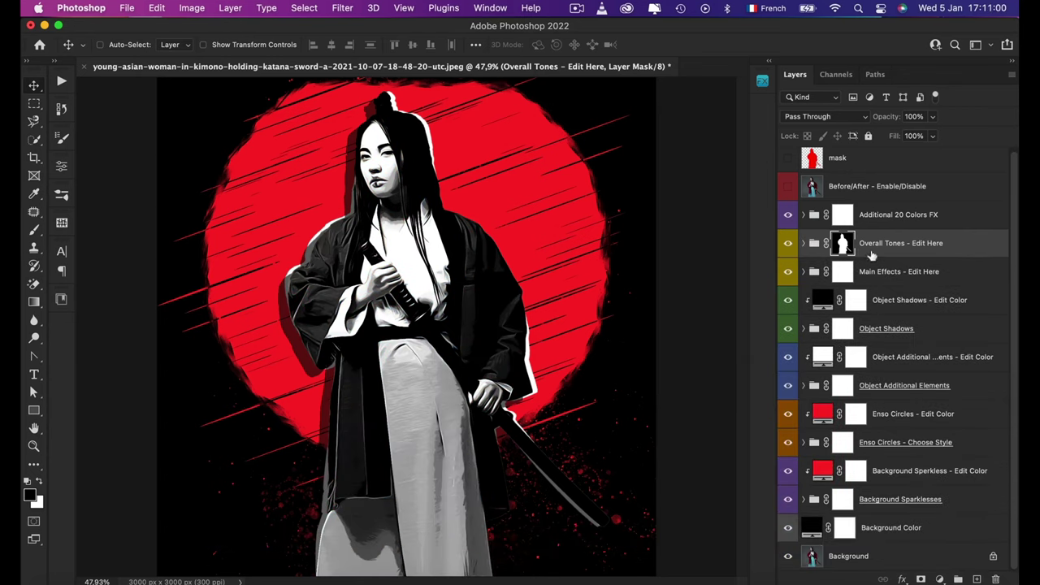
Step: Expand the Main Effects group and collapse the smart filter lists of Main Effect 03, 02 and 01
left_click(883, 273)
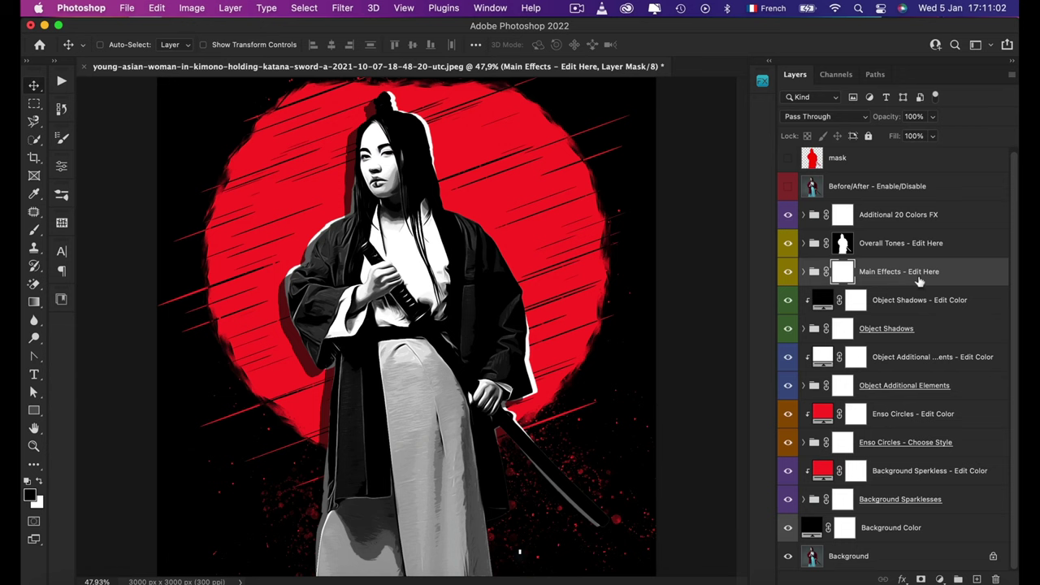
left_click(803, 271)
scroll(935, 324, "down", 5)
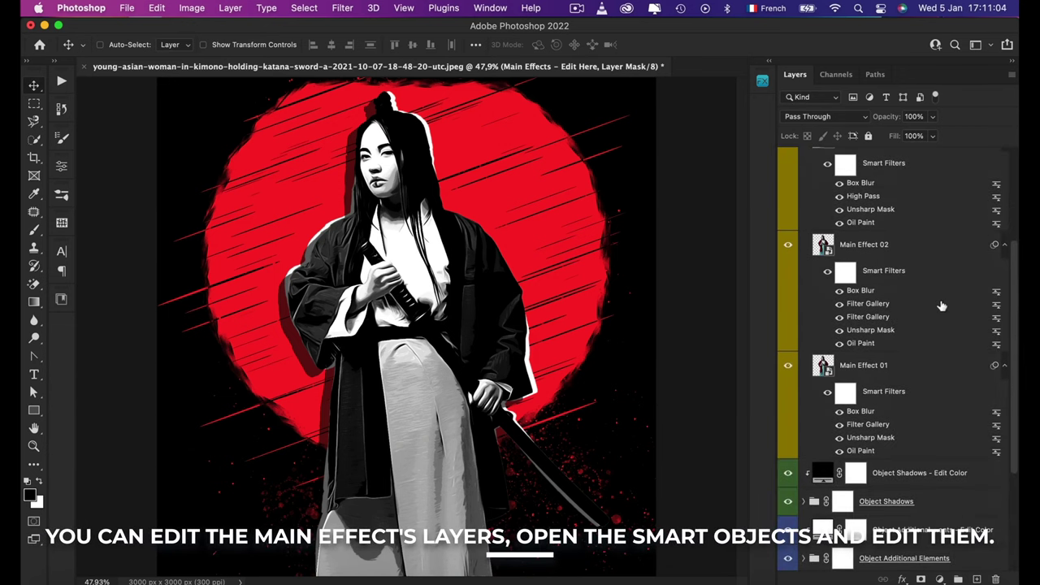
scroll(941, 306, "up", 3)
left_click(1005, 271)
left_click(1005, 298)
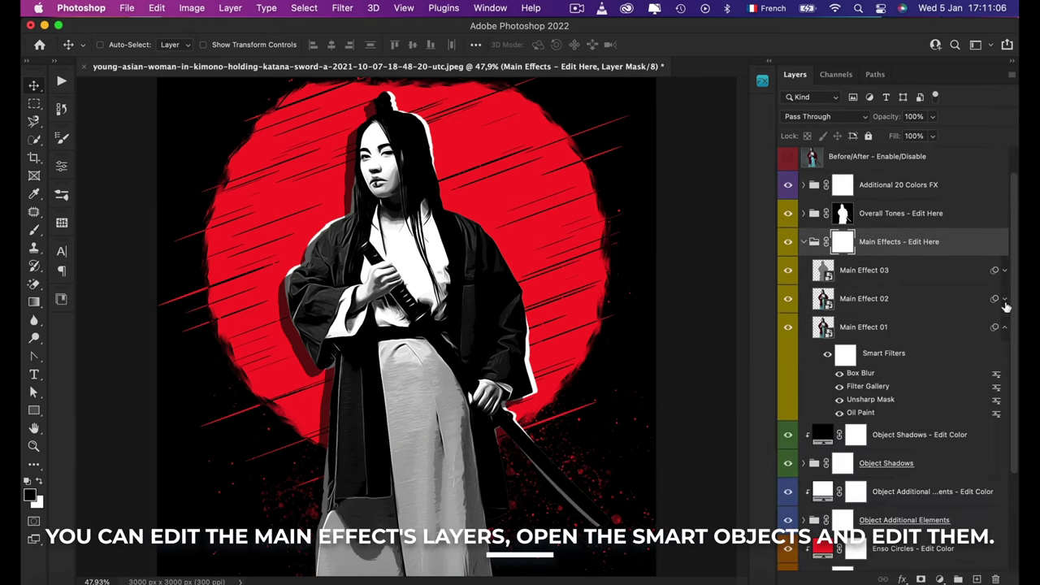
left_click(1005, 326)
Step: Hide Main Effect 03, 02 and 01 one after another to see their contribution, show them all again, and collapse the group
left_click(787, 276)
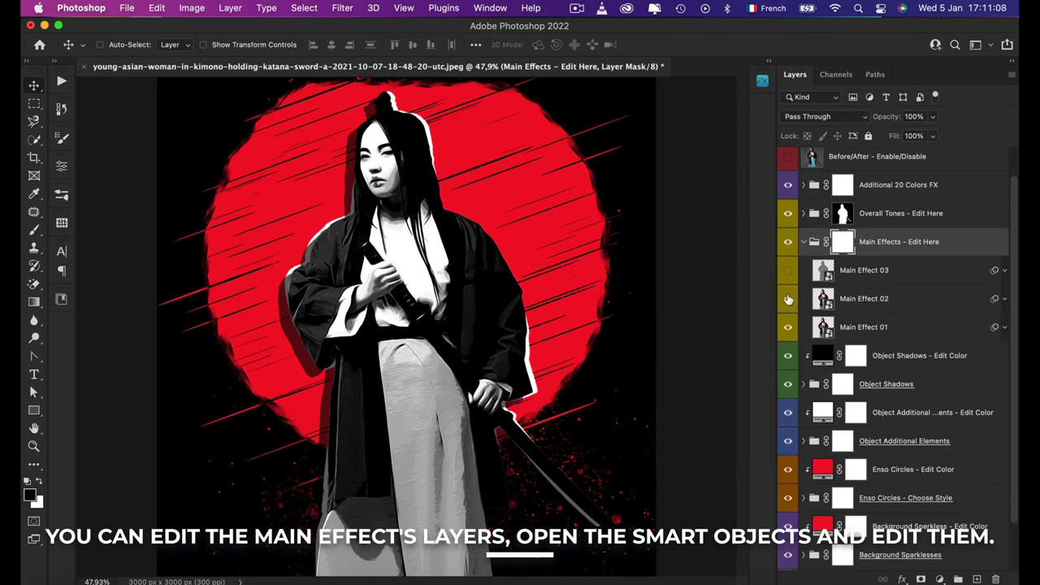
left_click(787, 299)
left_click(788, 327)
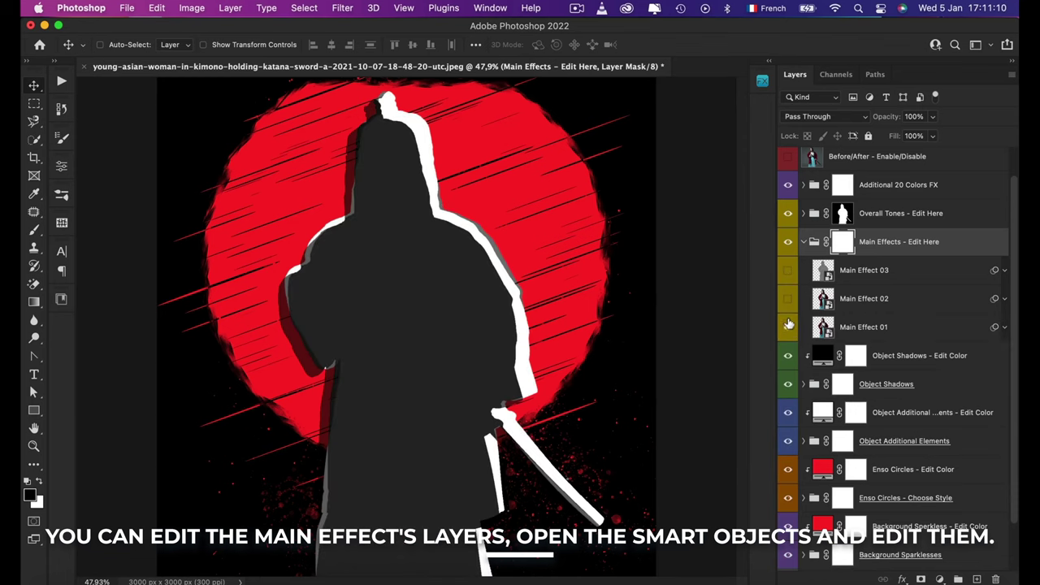
left_click(788, 326)
left_click(787, 298)
left_click(787, 269)
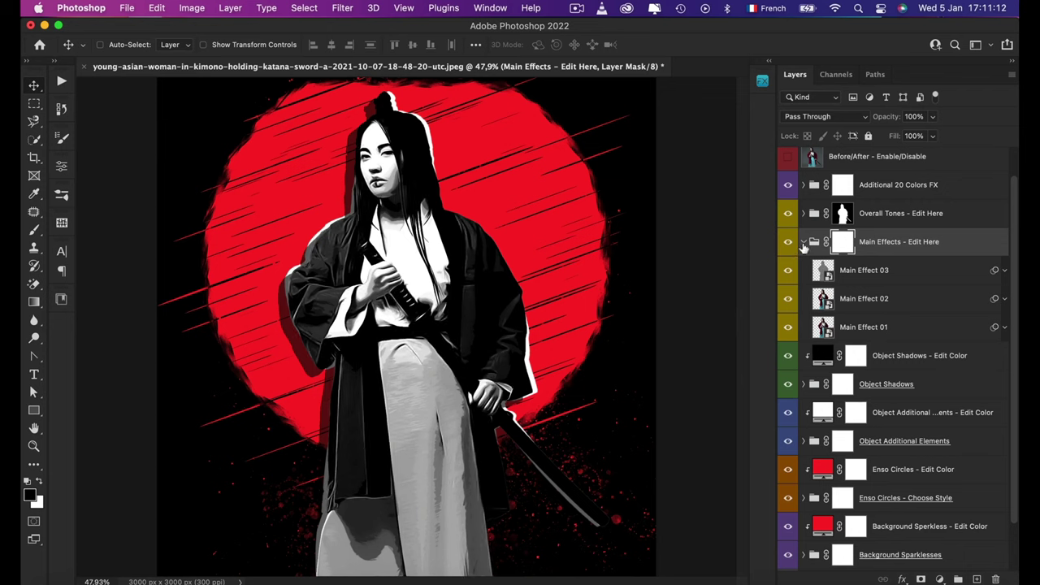
left_click(803, 244)
Step: Expand the Object Shadows group and toggle Shadow Style 02 and Shadow Style 01 to compare the artwork with and without them
left_click(886, 299)
left_click(853, 328)
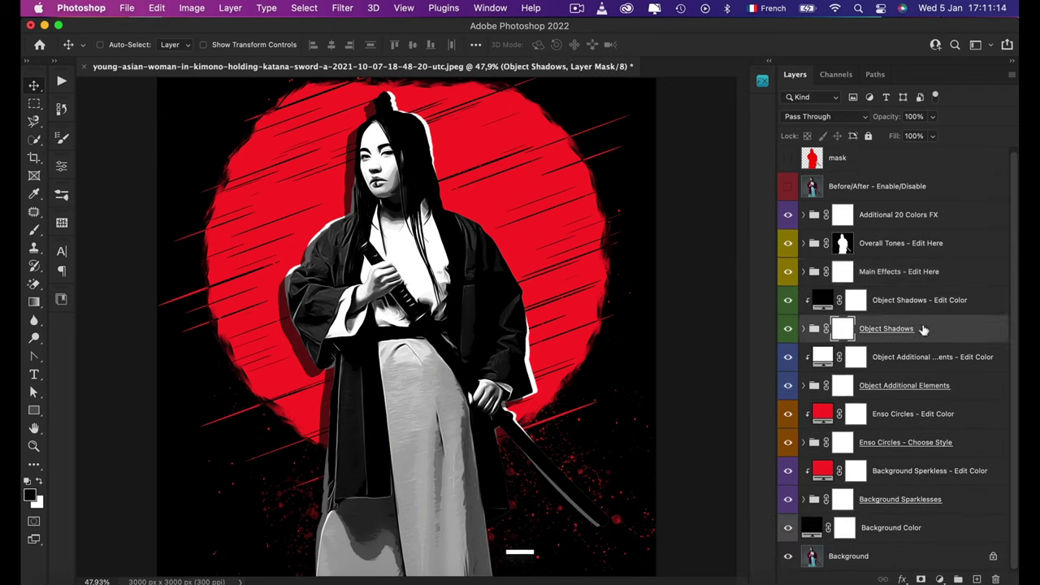
left_click(803, 328)
left_click(886, 356)
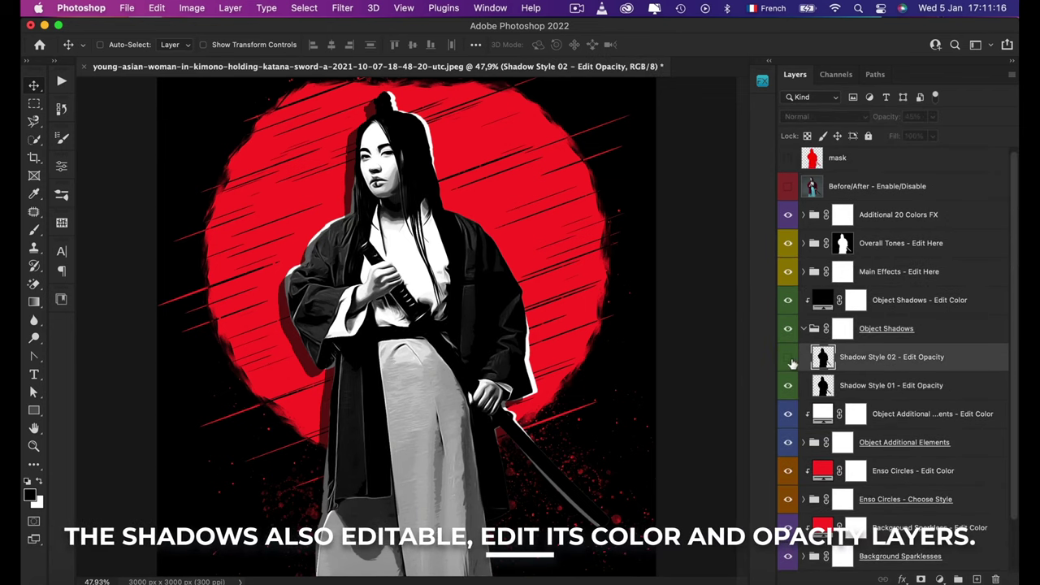
left_click(787, 357)
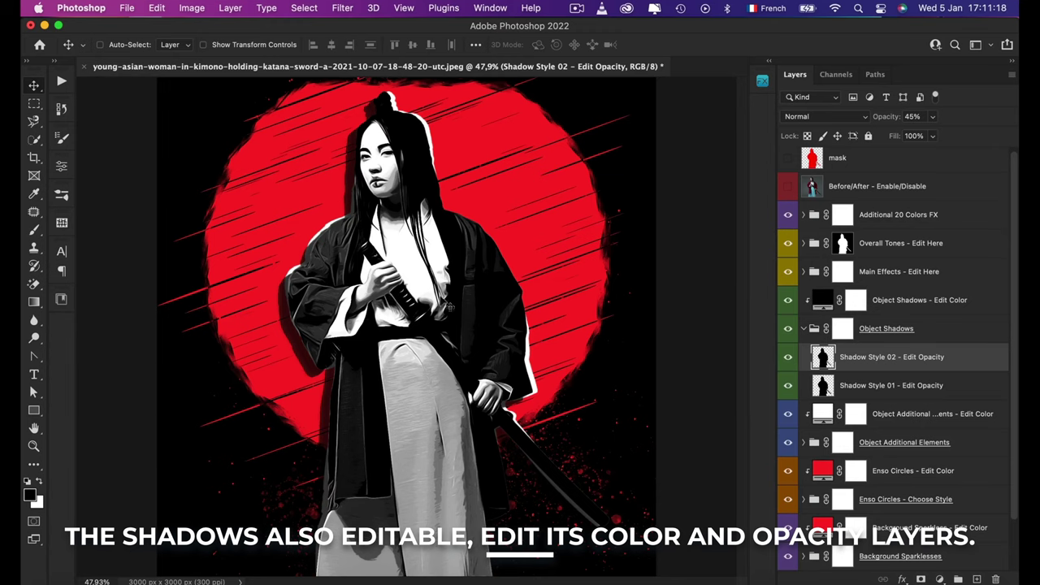
left_click(787, 356)
left_click(788, 385)
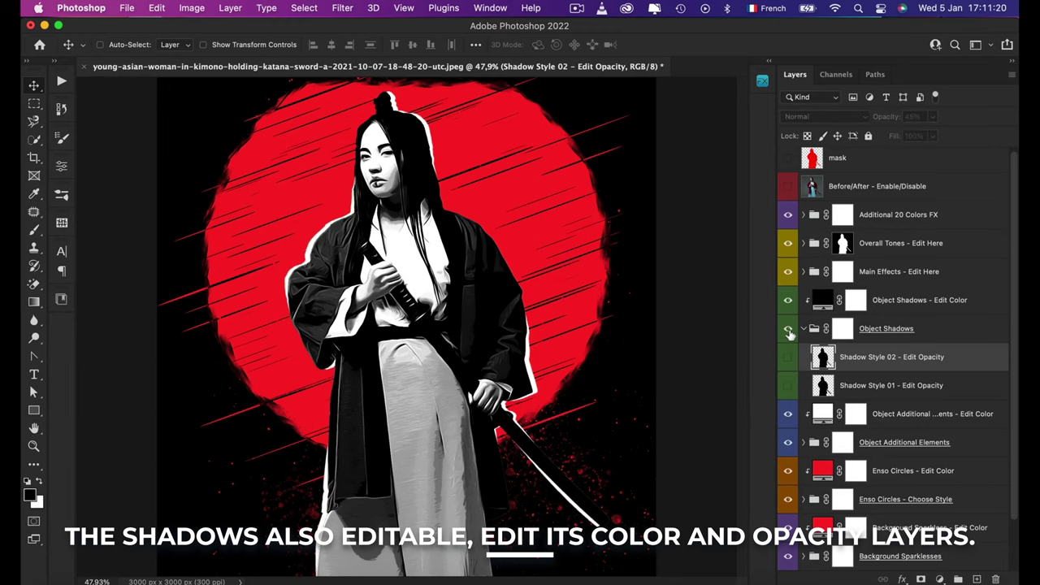
Step: Compare both shadow styles with Main Effects temporarily hidden, keep only Shadow Style 02 visible, and collapse the Object Shadows group
left_click(787, 273)
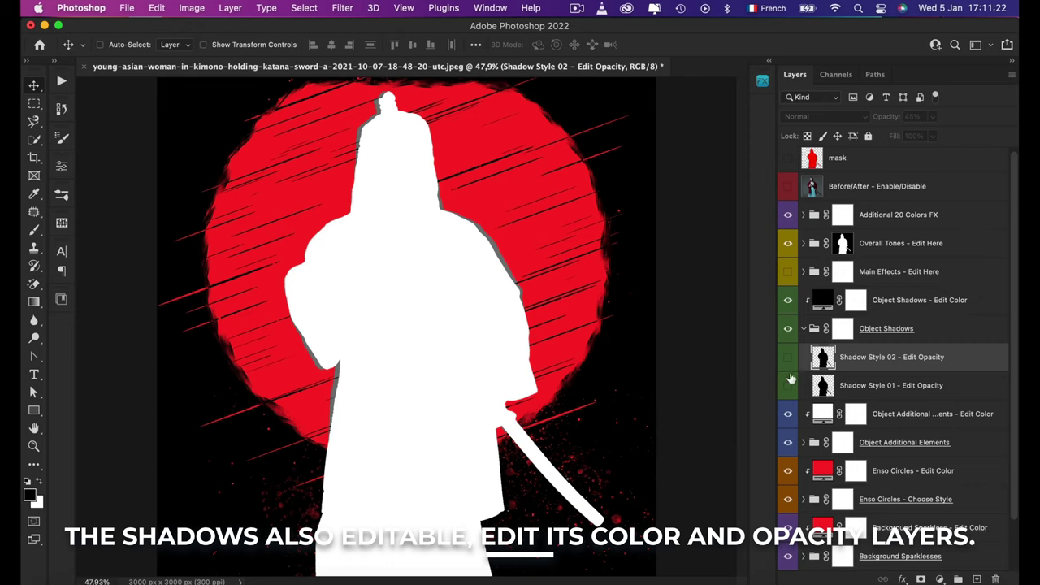
left_click(787, 358)
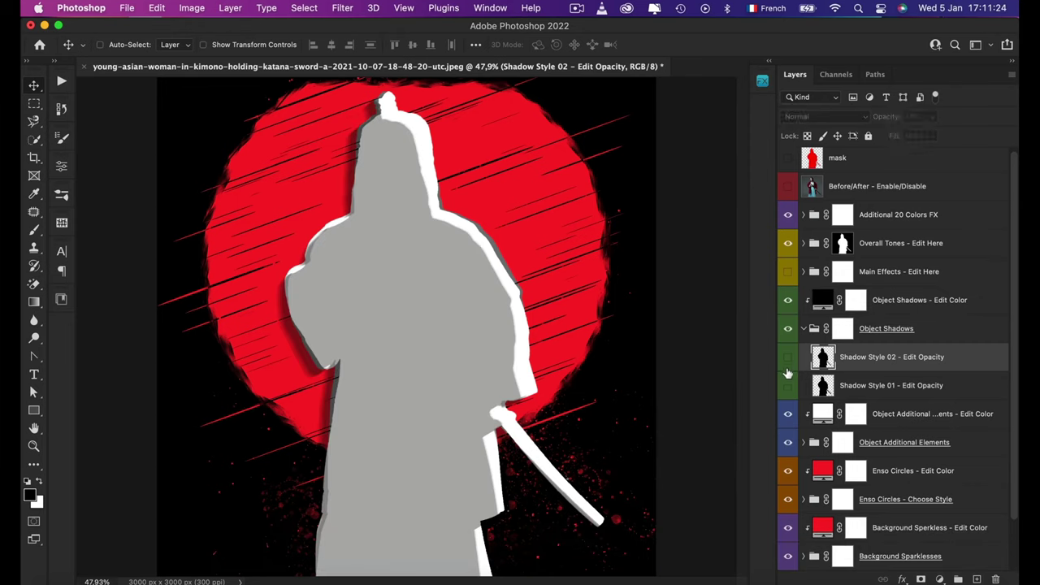
left_click(788, 369)
left_click(787, 387)
left_click(788, 386)
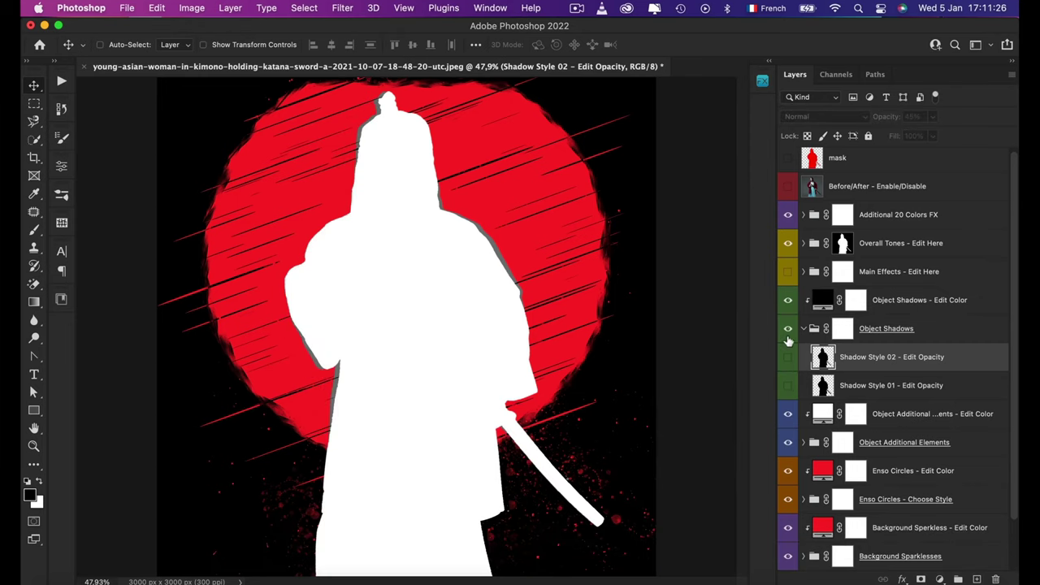
left_click(787, 358)
left_click(787, 272)
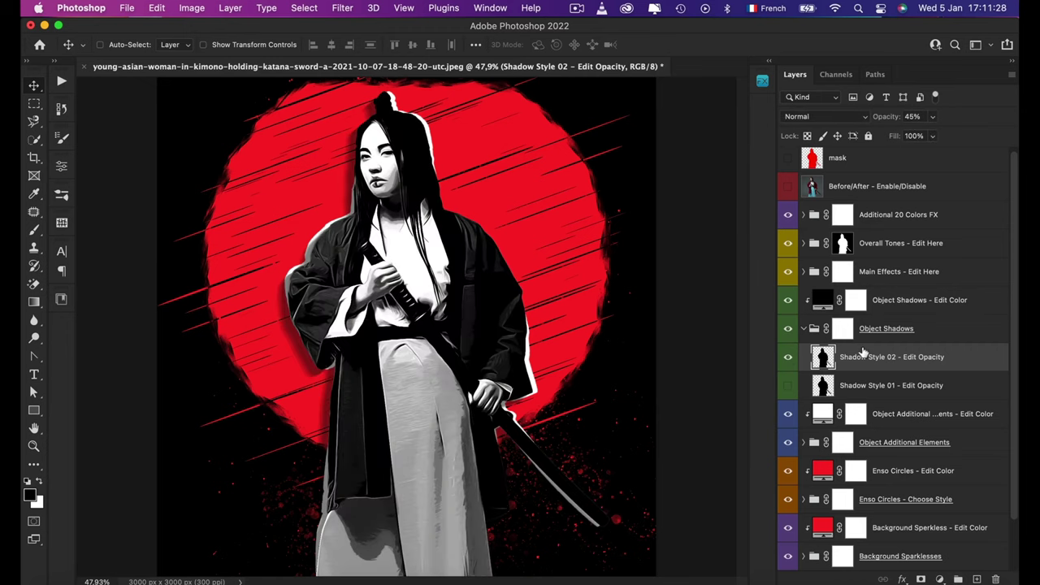
scroll(862, 351, "down", 2)
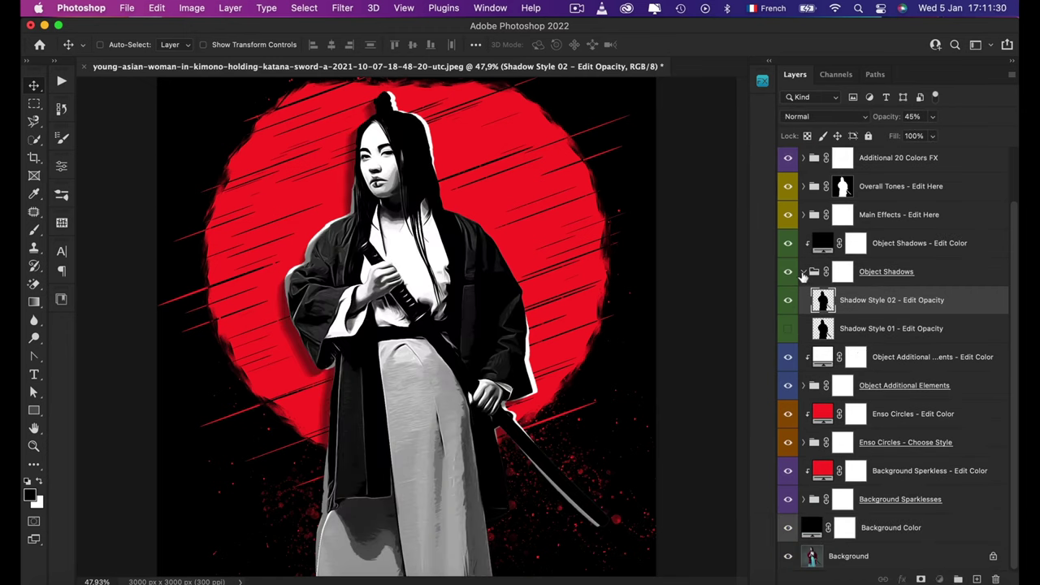
left_click(802, 272)
Step: Compare the Object Stroke and Overall Element - Object Lines layers in the Object Additional Elements group, leave only the stroke visible, and collapse the group
left_click(886, 364)
left_click(886, 385)
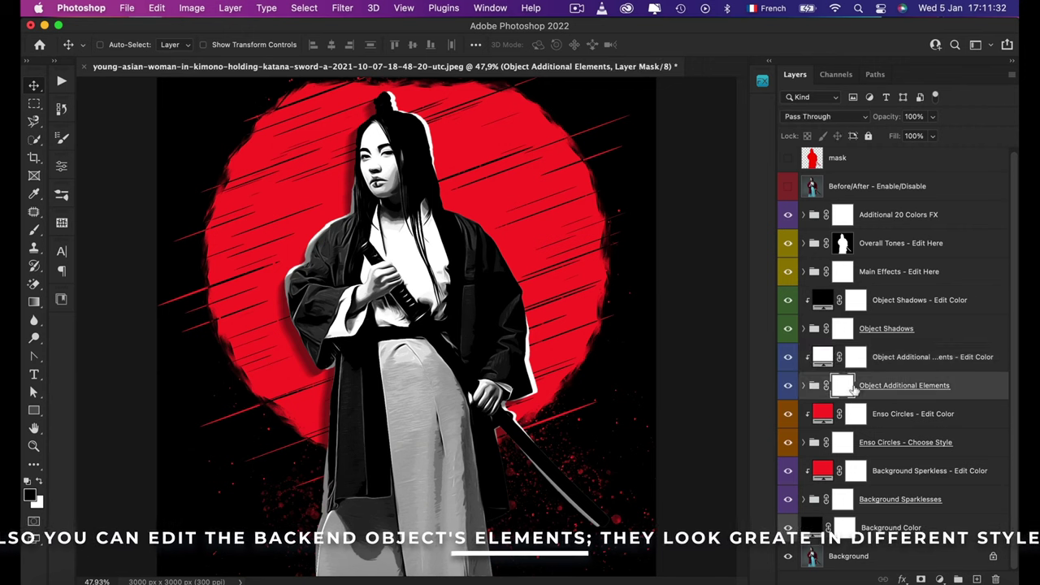
scroll(890, 413, "down", 2)
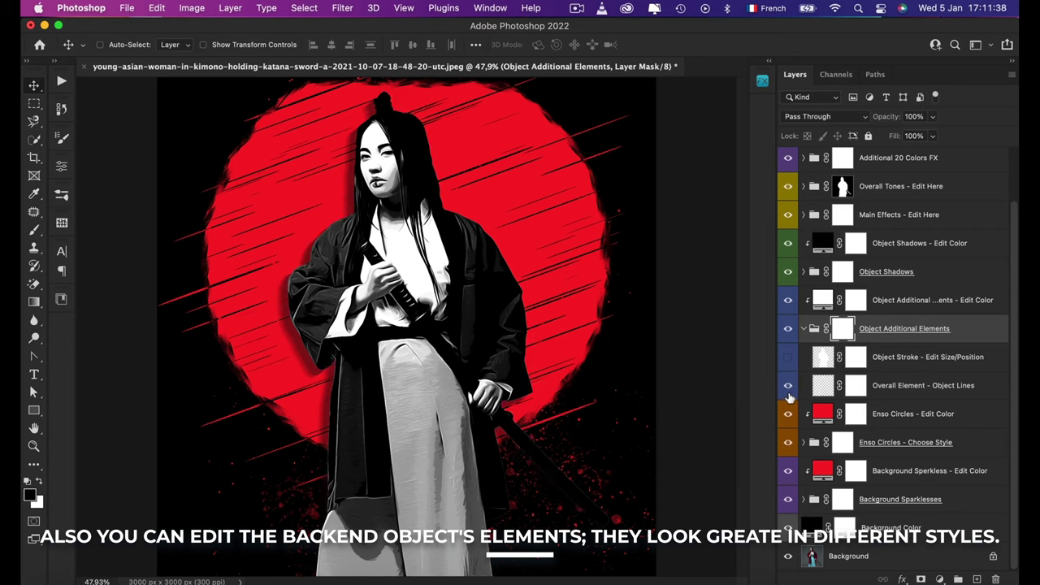
left_click(788, 390)
left_click(787, 385)
left_click(787, 357)
left_click(788, 385)
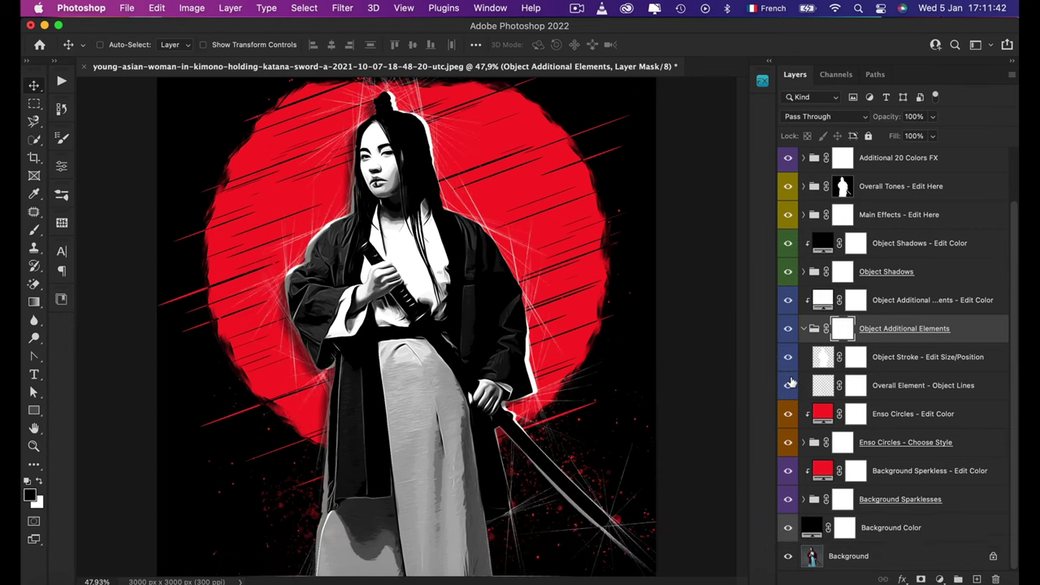
left_click(789, 385)
left_click(802, 329)
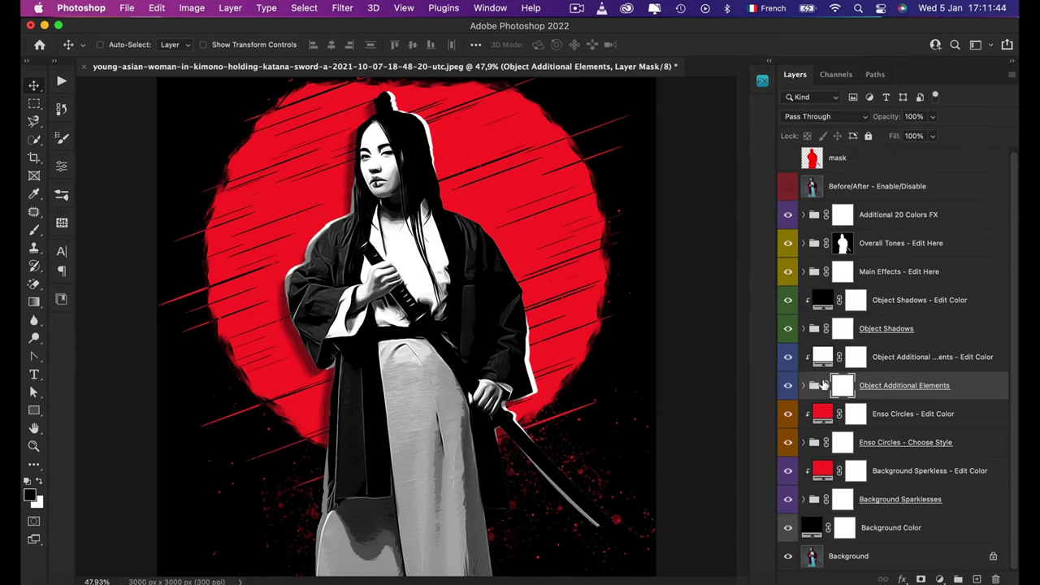
Step: Expand the Enso Circles - Choose Style group and preview Enso 02, Enso 03 and the two combined in place of Enso 01
left_click(885, 445)
left_click(803, 442)
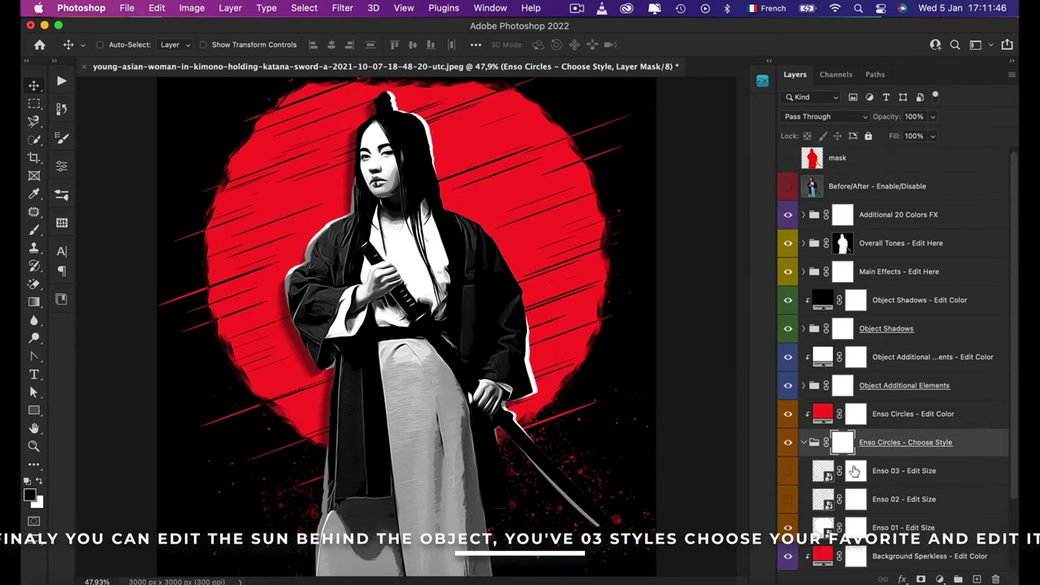
scroll(952, 463, "down", 3)
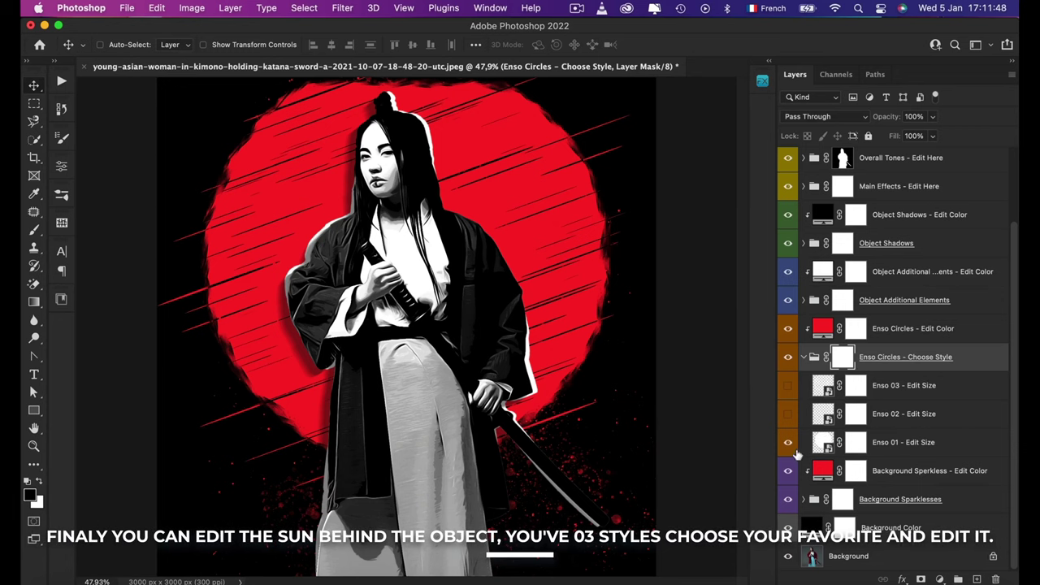
left_click(786, 416)
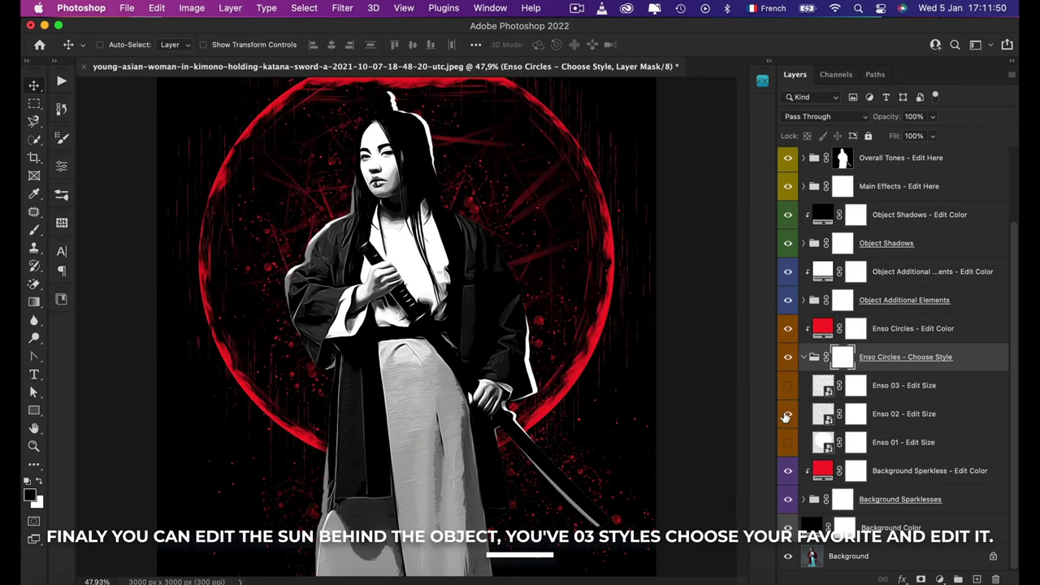
left_click(786, 413)
left_click(787, 386)
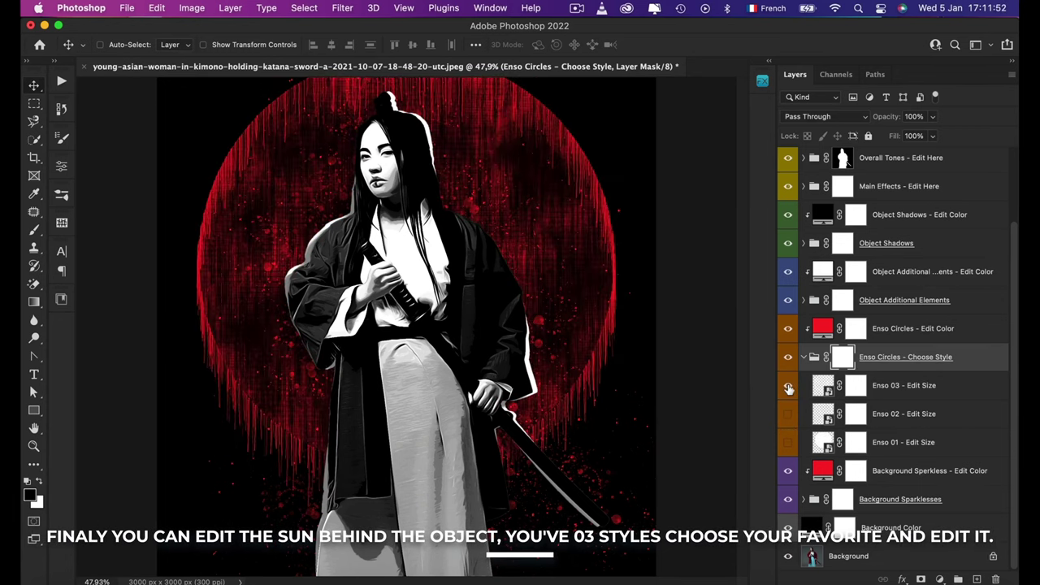
left_click(786, 415)
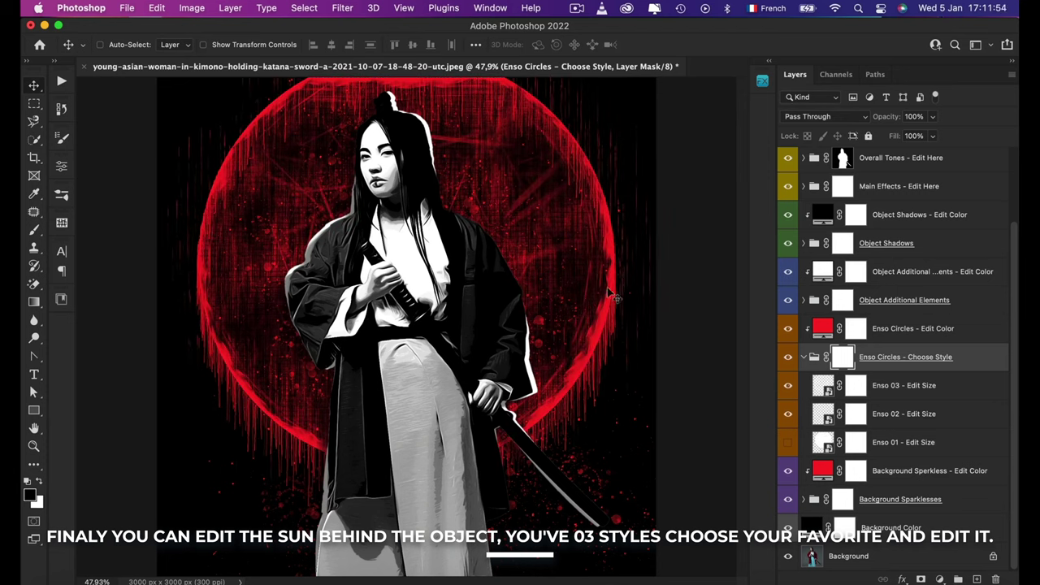
Step: Try Enso 01 combined with the other circle styles, keep only Enso 02 visible, and collapse the Enso Circles group
left_click_drag(787, 386, 788, 439)
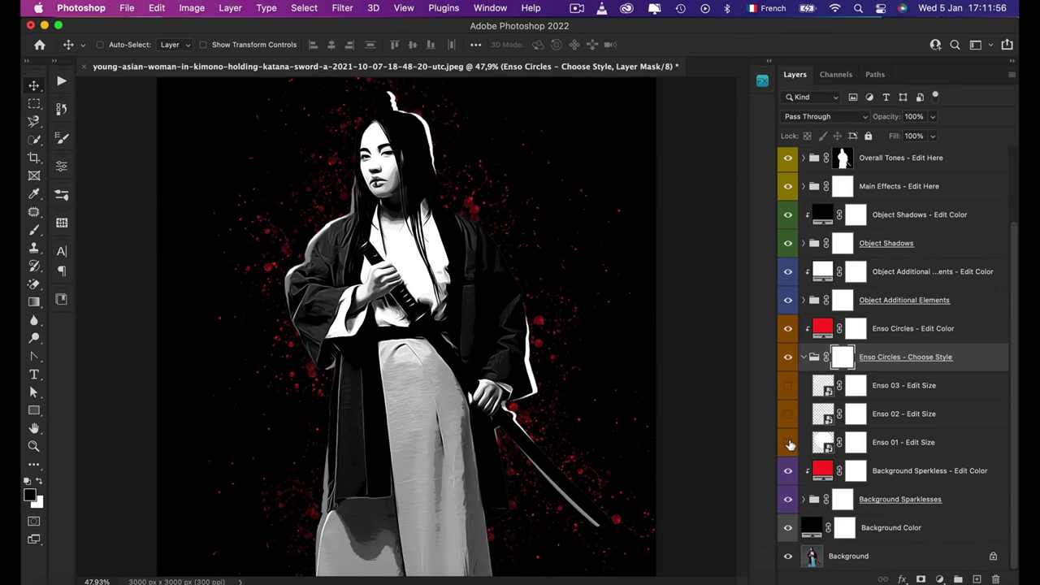
left_click(788, 414)
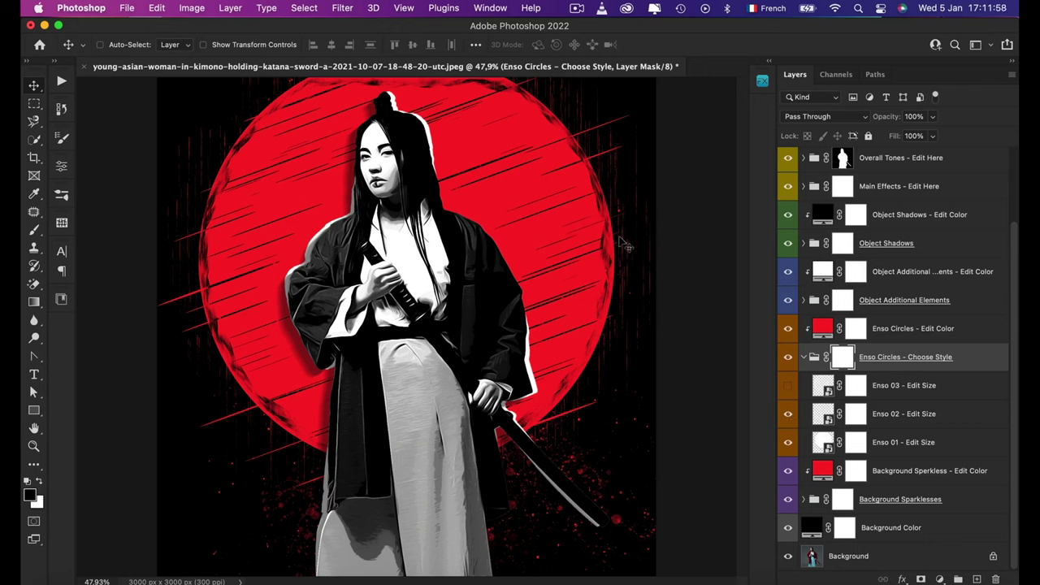
left_click(788, 414)
left_click(788, 385)
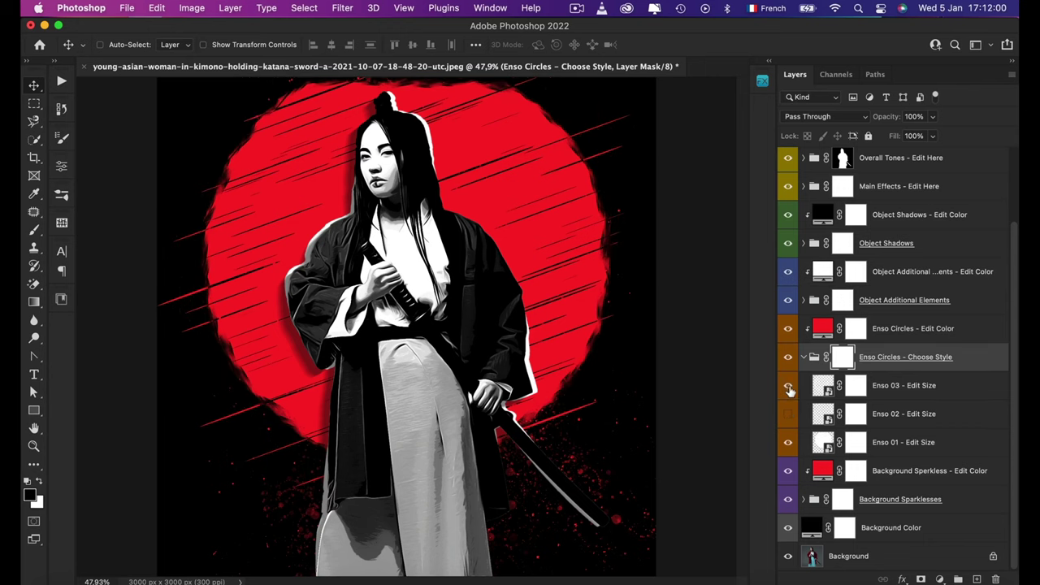
left_click(788, 442)
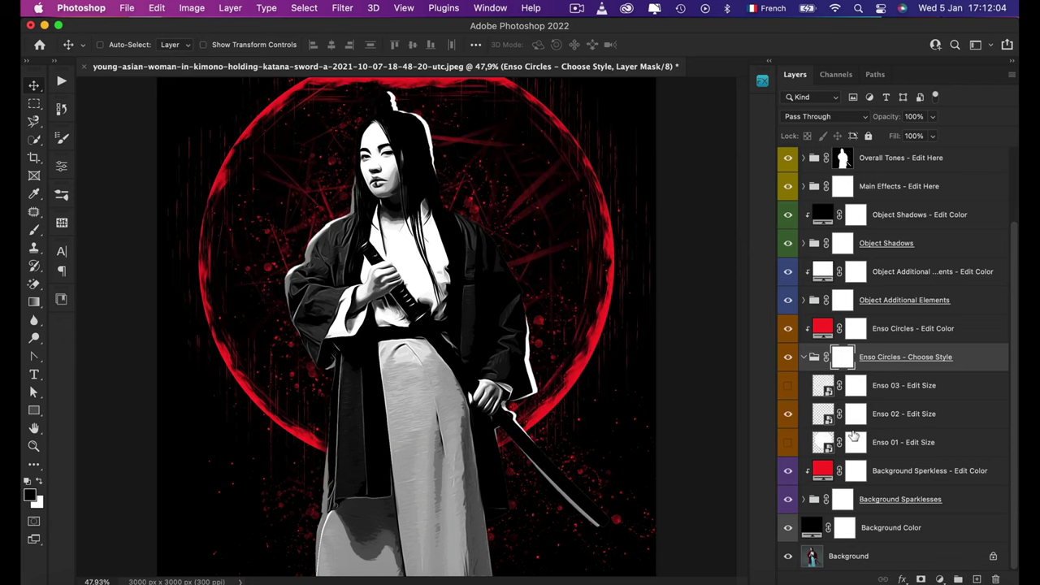
left_click(803, 357)
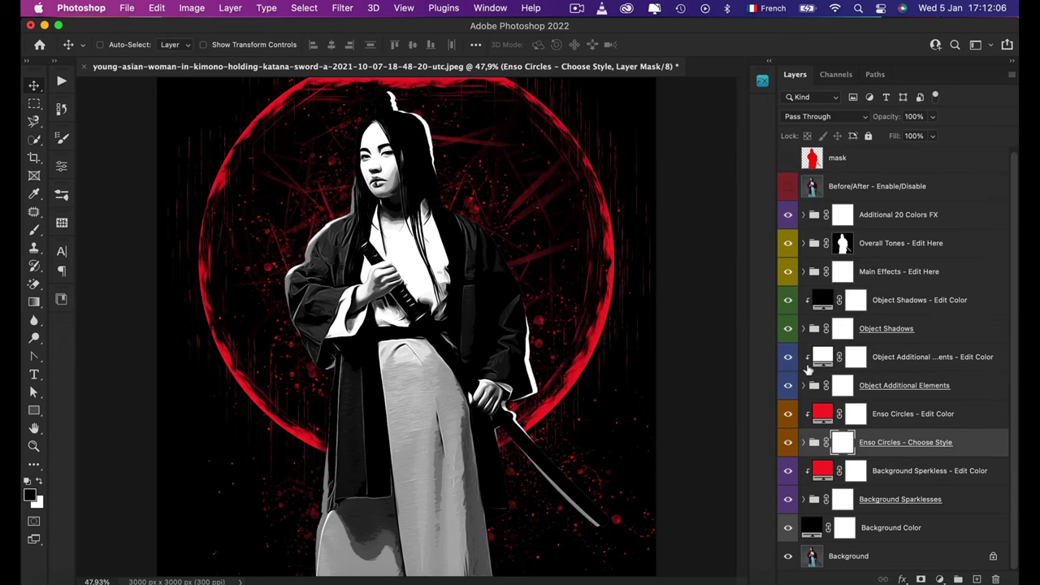
Step: Change the Enso Circles - Edit Color fill to purple 6528ff and copy its hex code
left_click(822, 415)
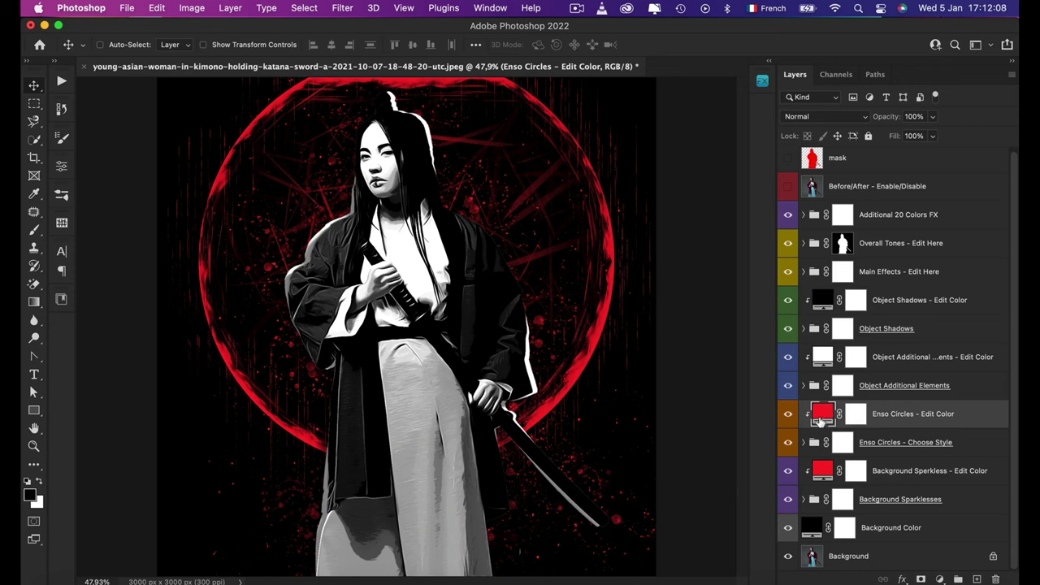
double_click(821, 414)
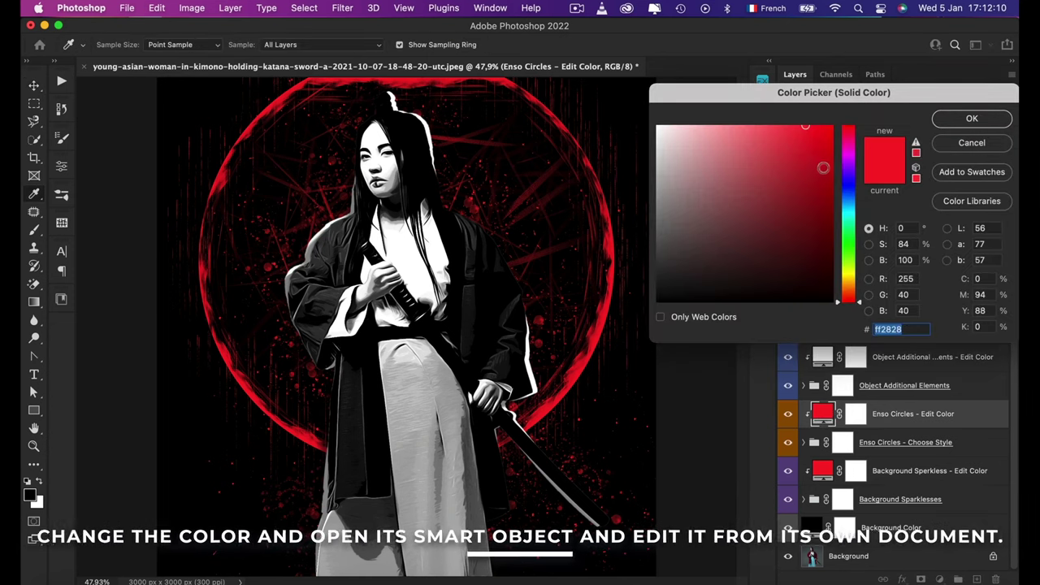
left_click_drag(850, 135, 858, 176)
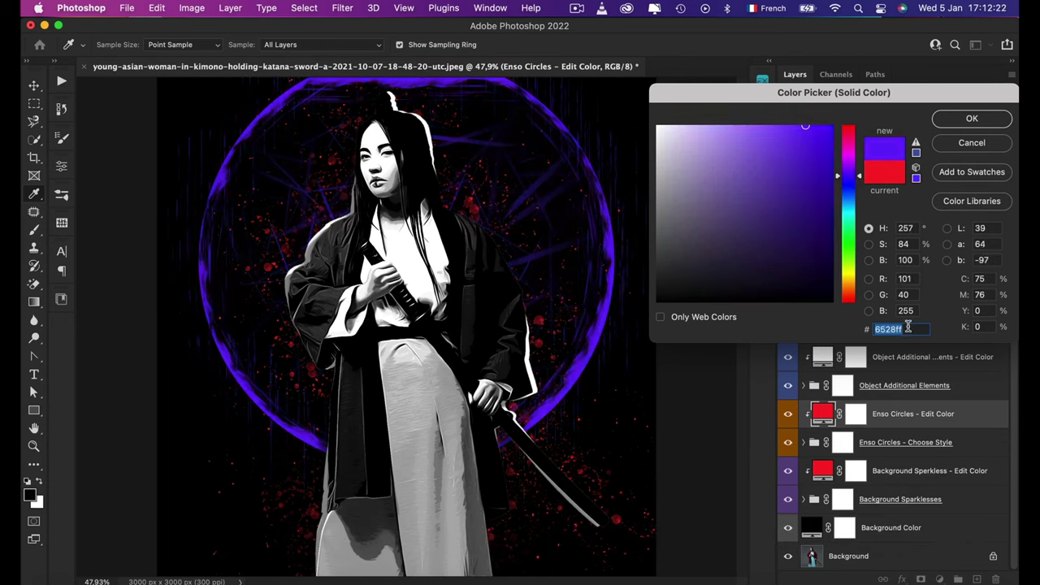
right_click(883, 322)
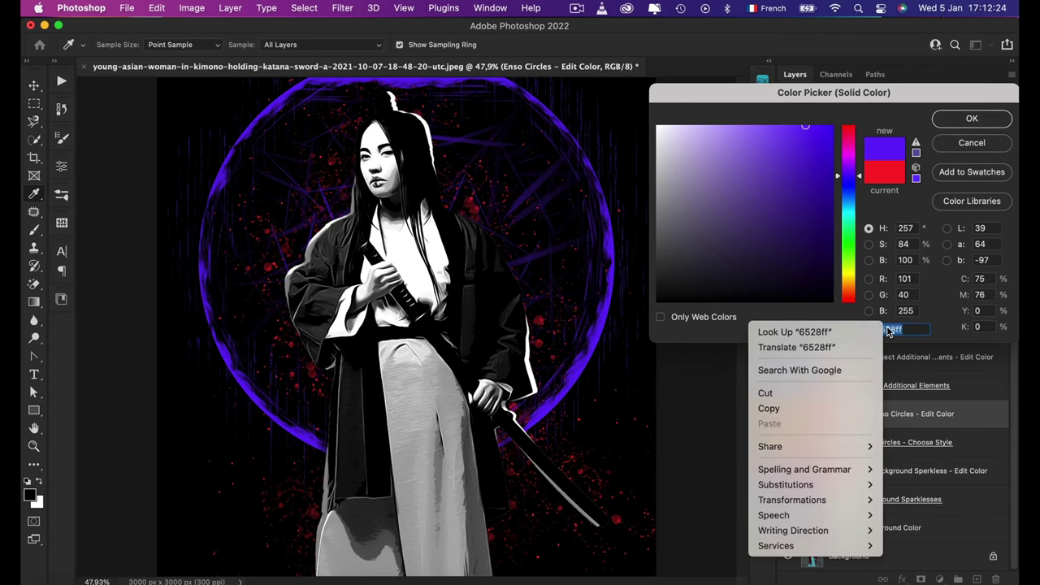
left_click(806, 399)
left_click(971, 117)
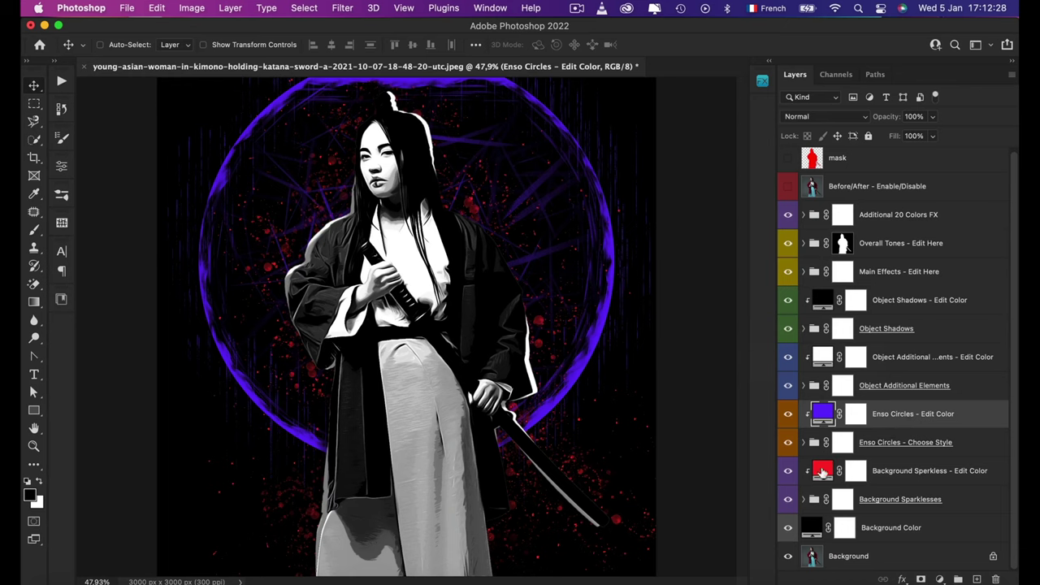
Step: Expand the Background Sparklesses group and set the Background Sperkless - Edit Color fill to the copied purple 6528ff
left_click(908, 474)
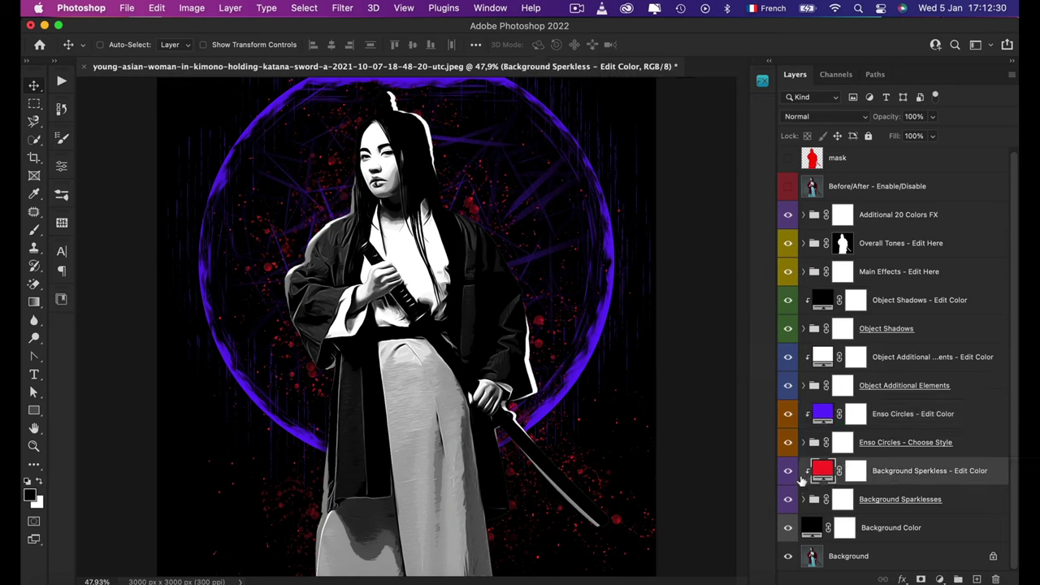
left_click(804, 500)
left_click(843, 499)
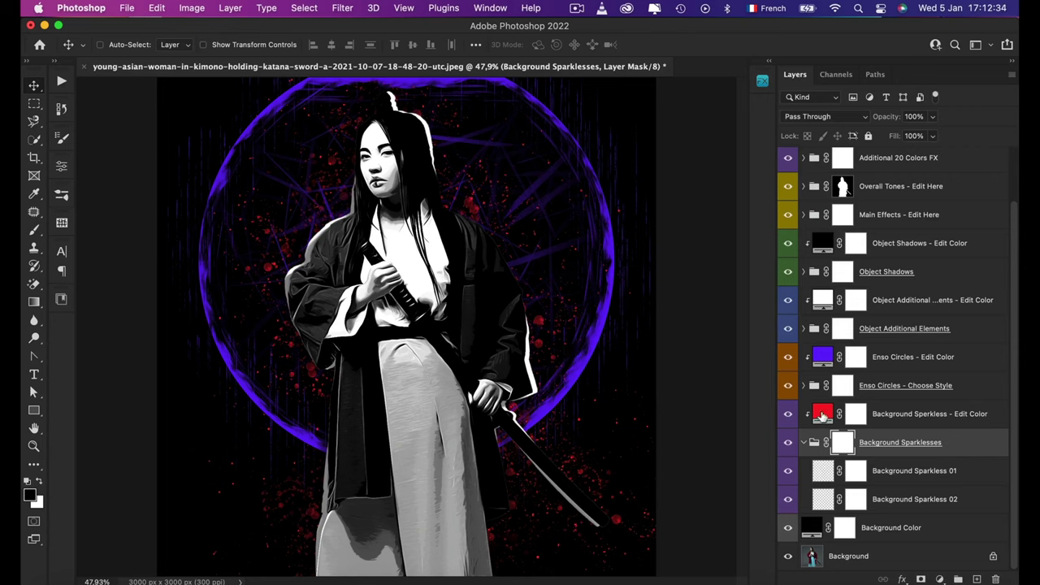
left_click(822, 416)
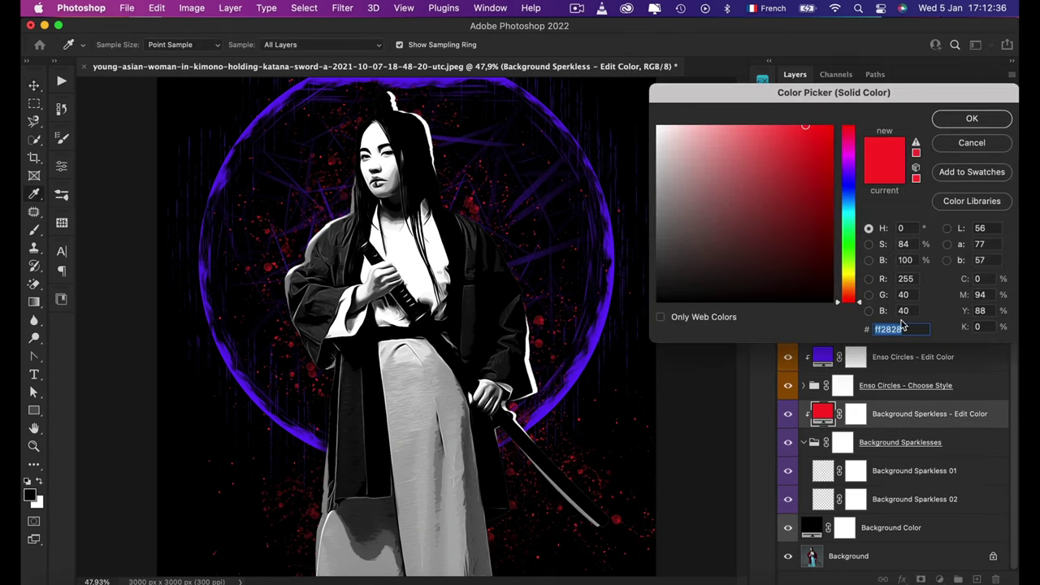
right_click(909, 329)
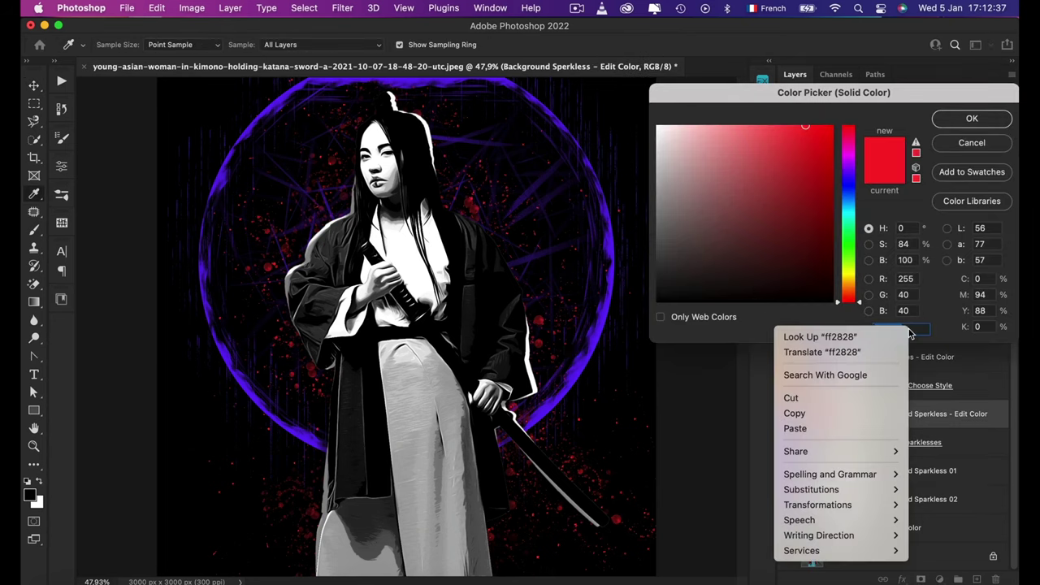
left_click(840, 429)
left_click(970, 119)
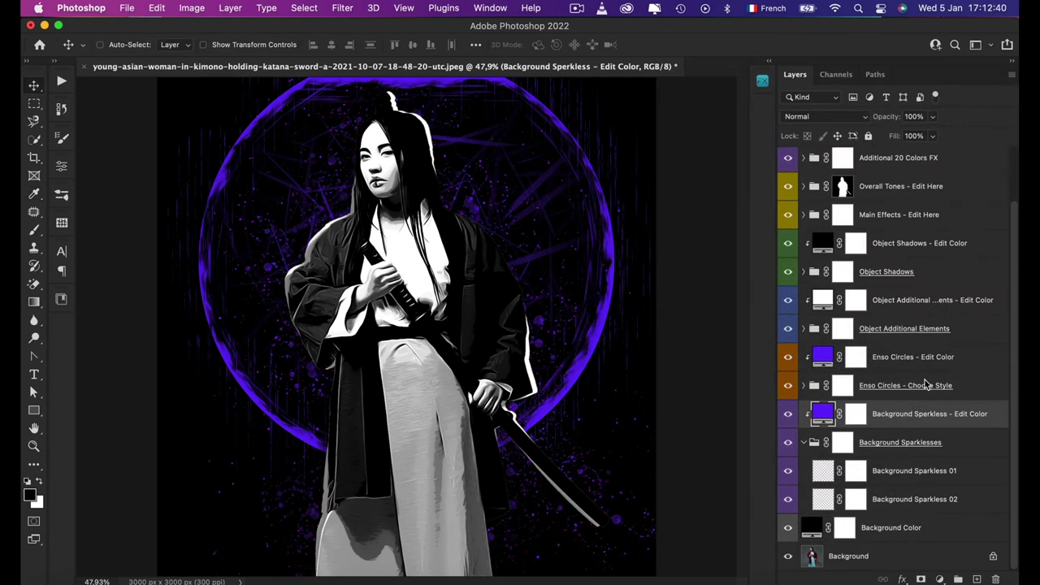
Step: Compare the artwork with Background Sparkless 01 and 02 hidden and shown, keep both visible, and collapse the Background Sparklesses group
left_click(827, 472)
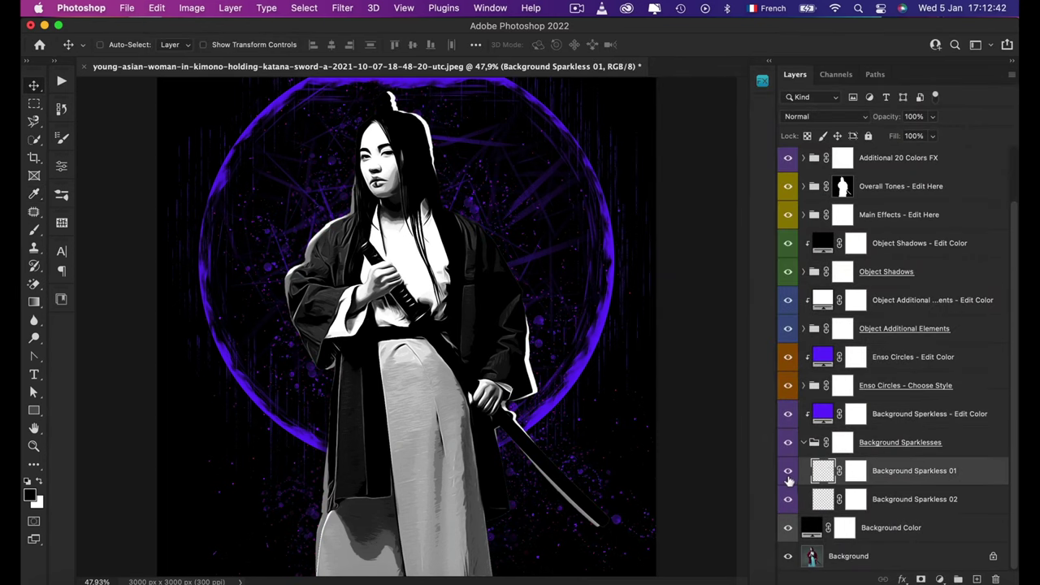
left_click(788, 470)
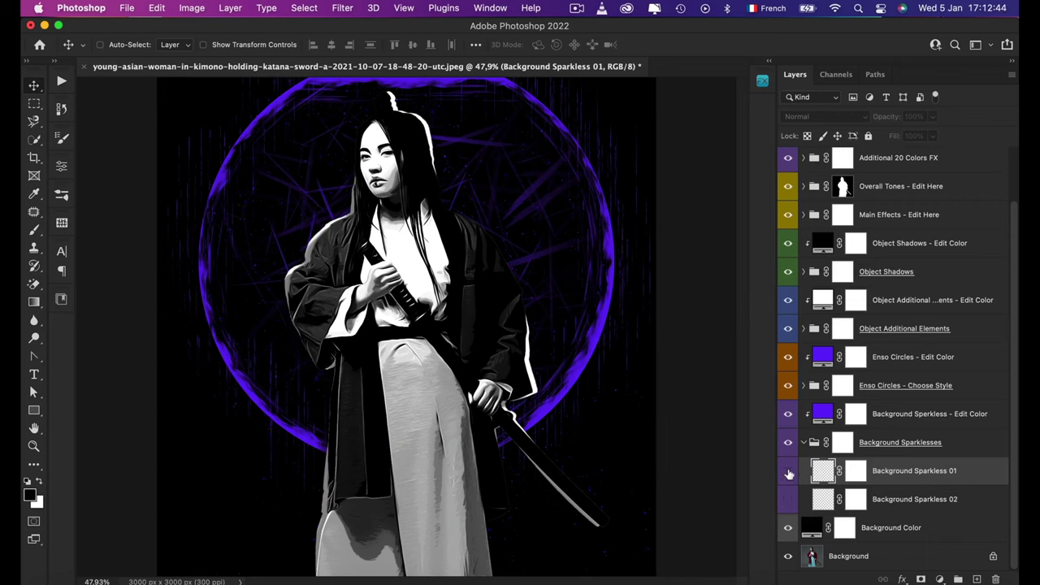
left_click(787, 470)
left_click(787, 499)
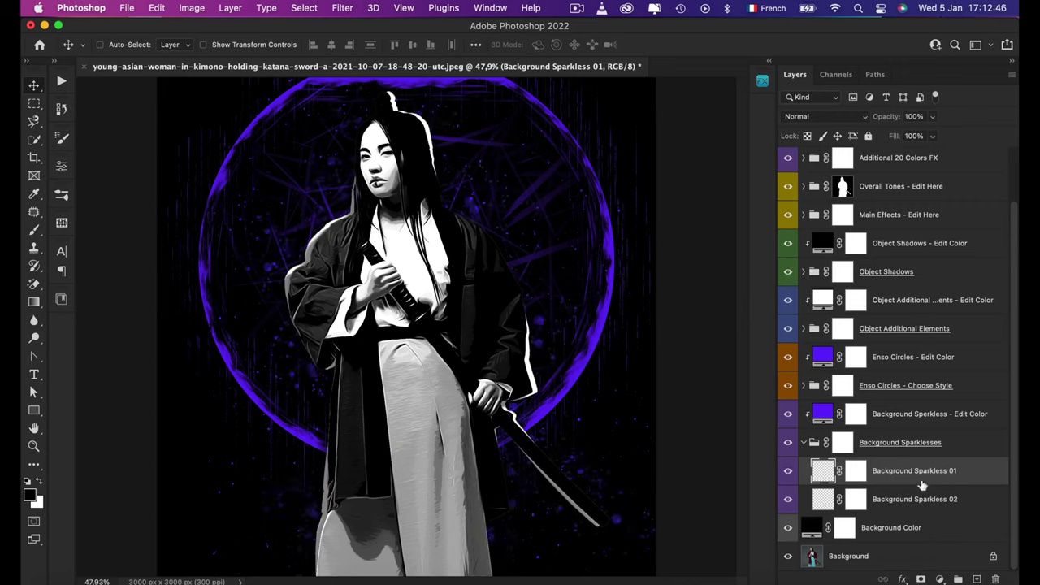
left_click(803, 441)
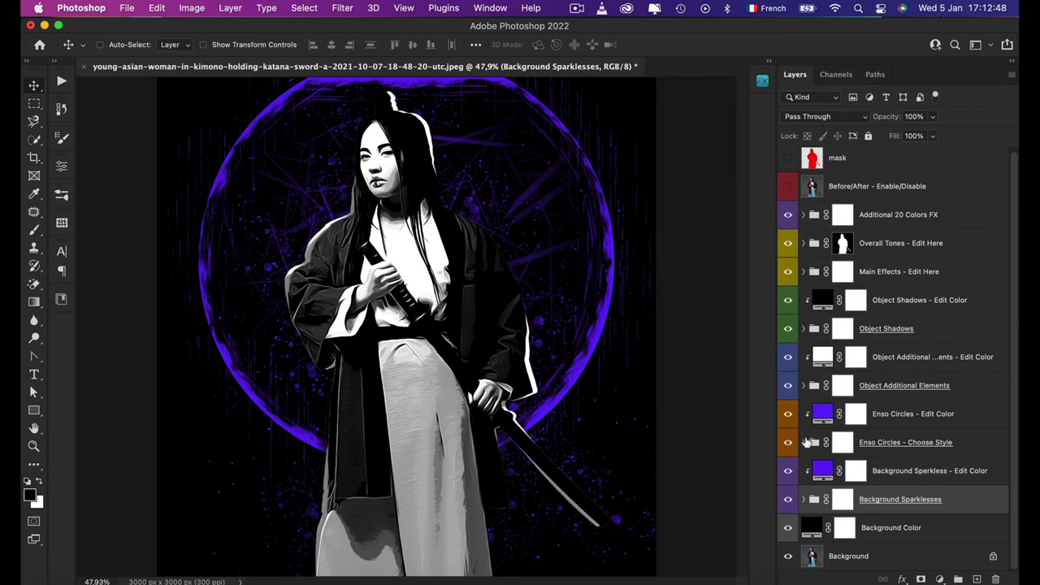
Step: Expand the Enso Circles - Choose Style group and open the contents of the Enso 02 - Edit Size smart object
left_click(804, 441)
scroll(891, 441, "down", 3)
left_click(889, 422)
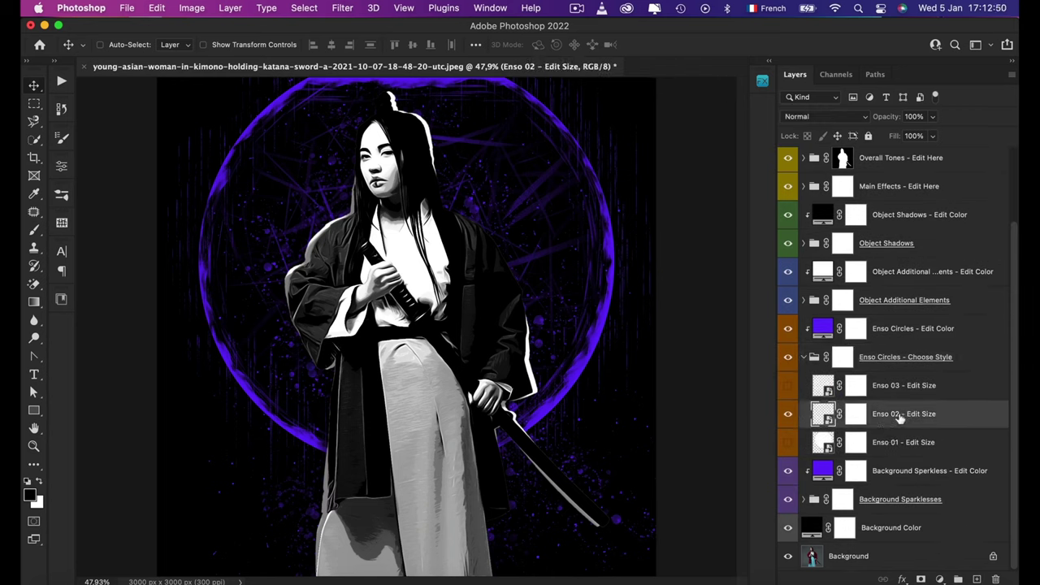
left_click(787, 414)
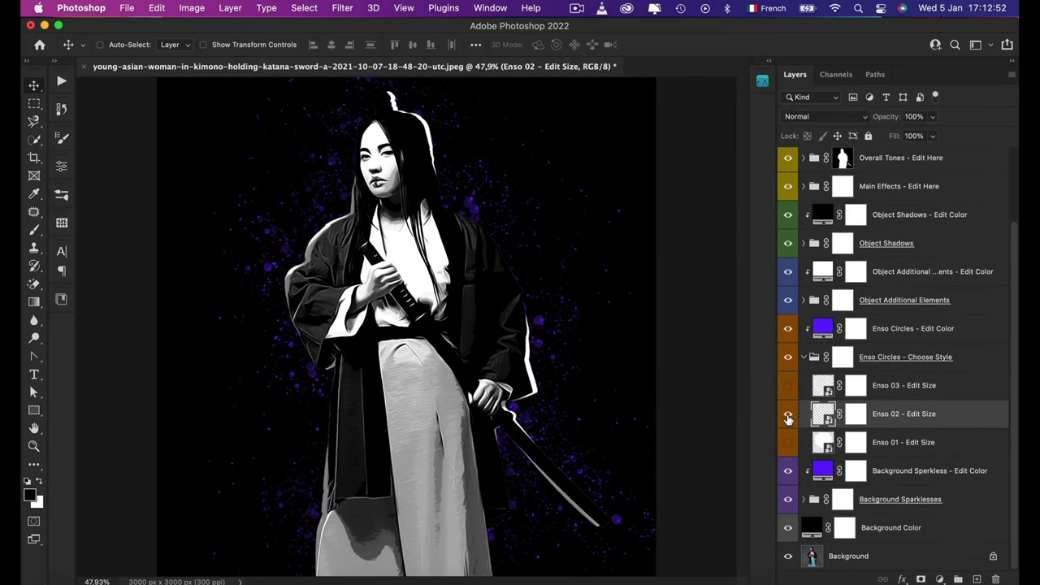
left_click(787, 416)
right_click(829, 416)
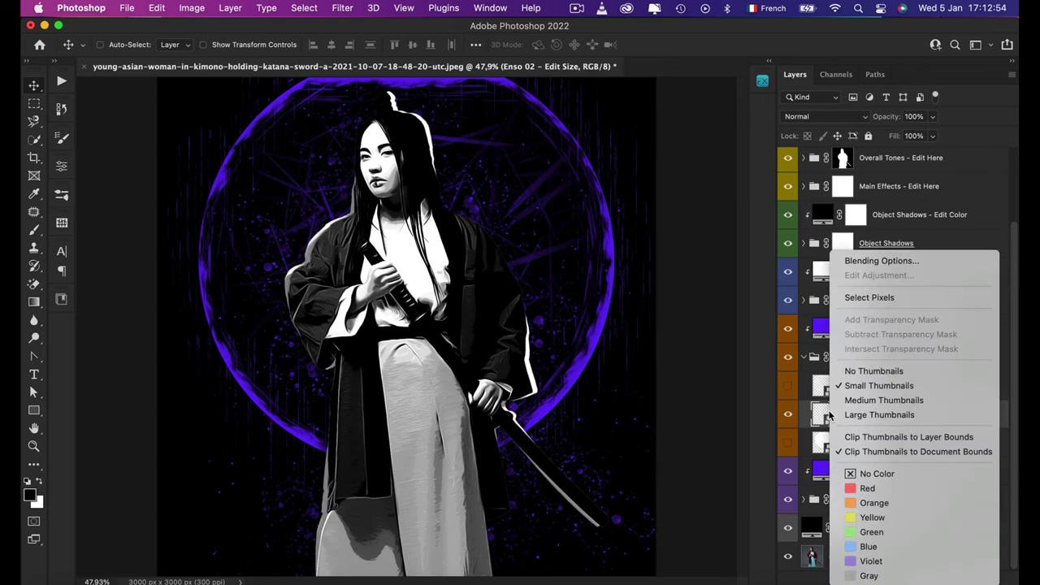
left_click(1018, 364)
right_click(906, 418)
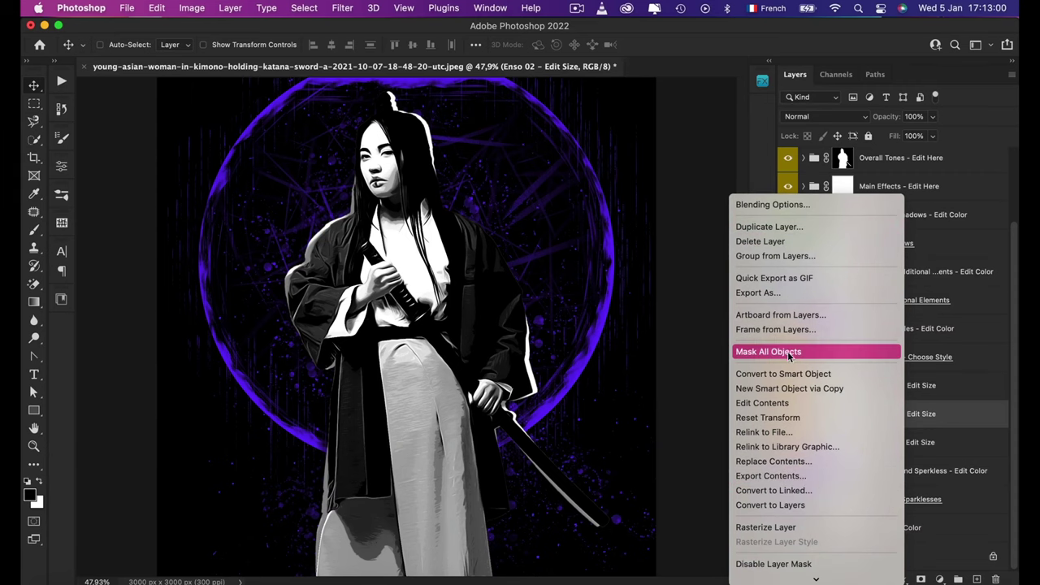
left_click(802, 403)
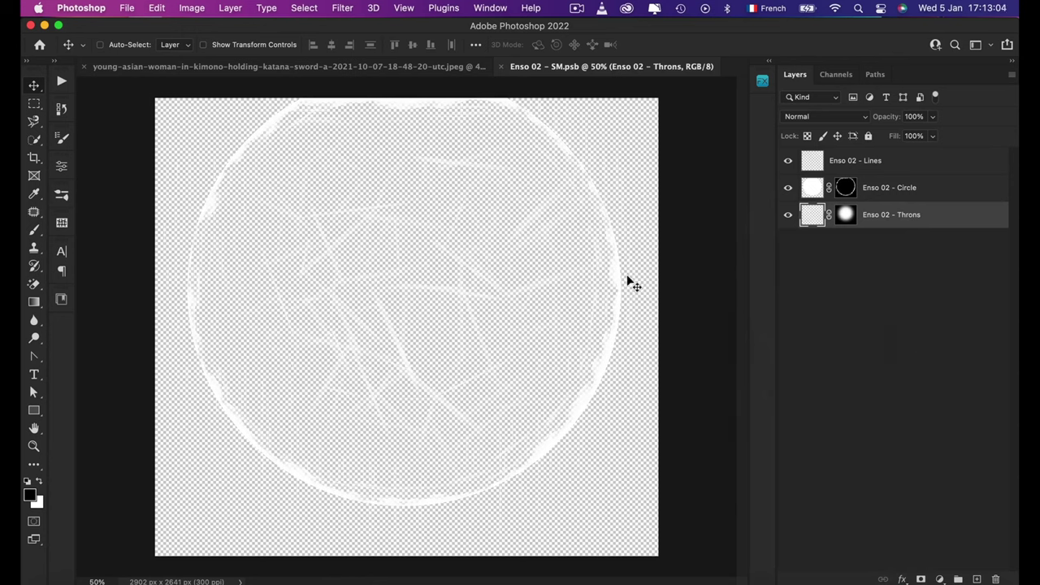
Step: Hide the Enso 02 Lines, Circle and Throns layers and add a black 000000 Solid Color fill layer at the bottom of the stack
left_click(788, 188)
left_click(787, 161)
left_click(789, 214)
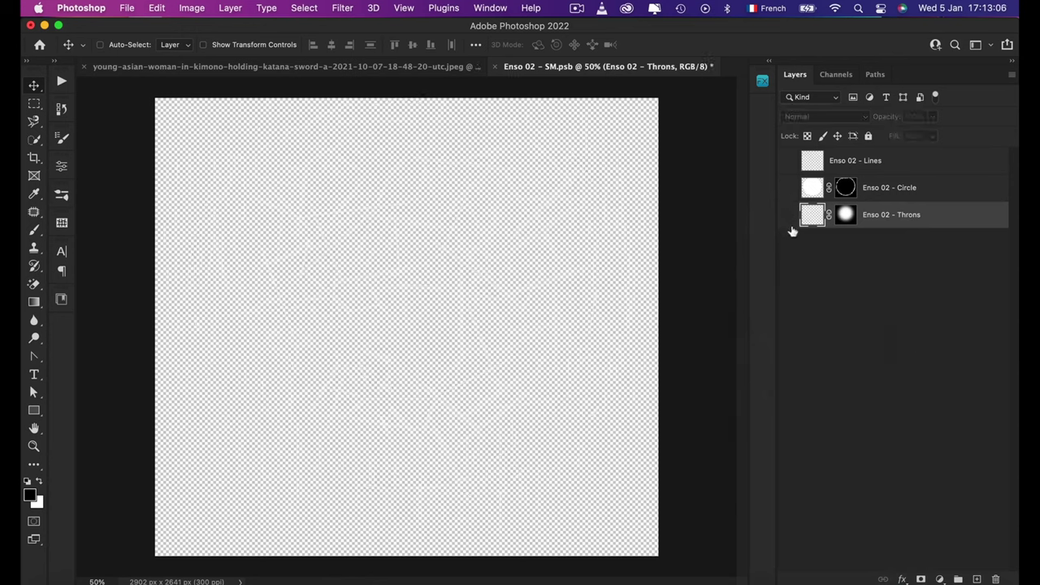
left_click(940, 580)
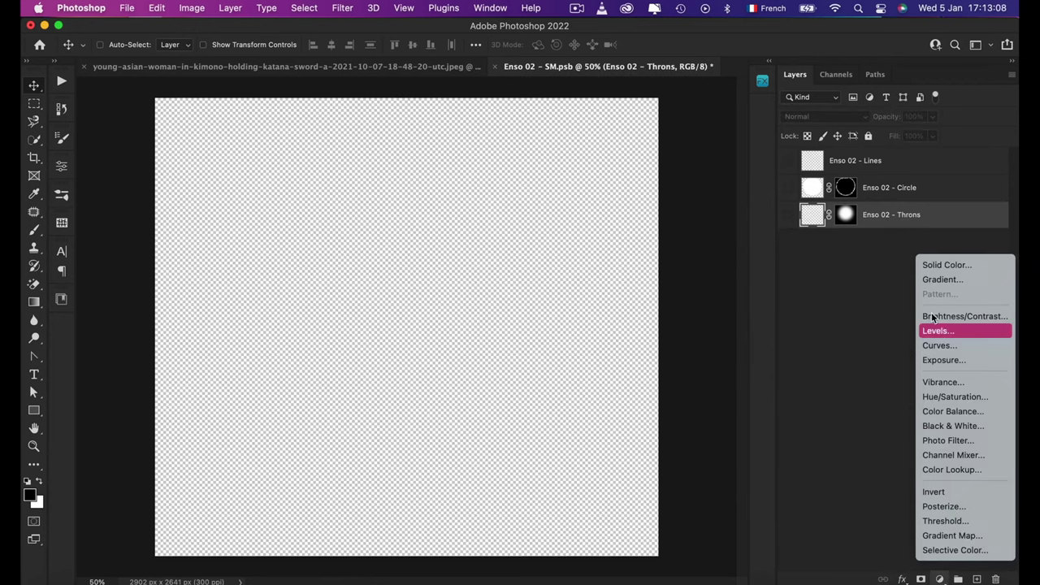
left_click(945, 264)
left_click_drag(729, 181, 641, 342)
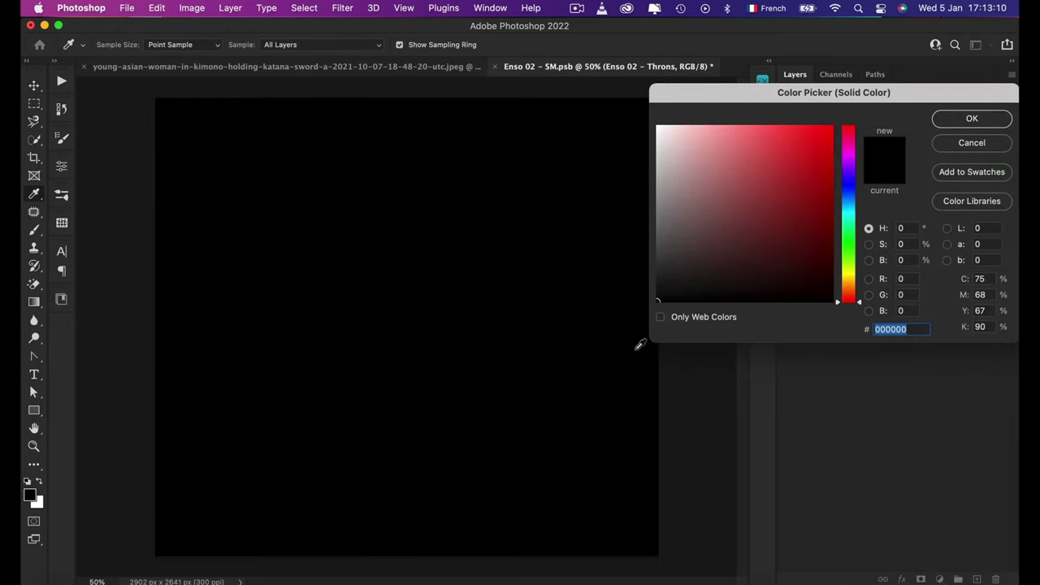
key("Return")
left_click_drag(871, 229, 875, 282)
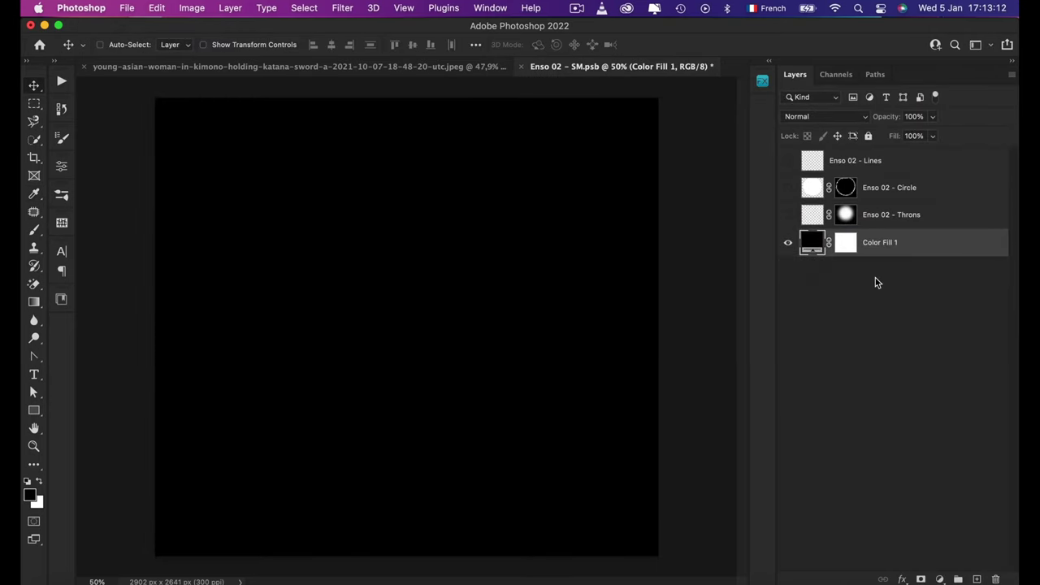
Step: Show the three Enso 02 layers over the black fill and compare the design with and without Enso 02 - Lines
left_click(788, 215)
left_click(787, 188)
left_click(787, 160)
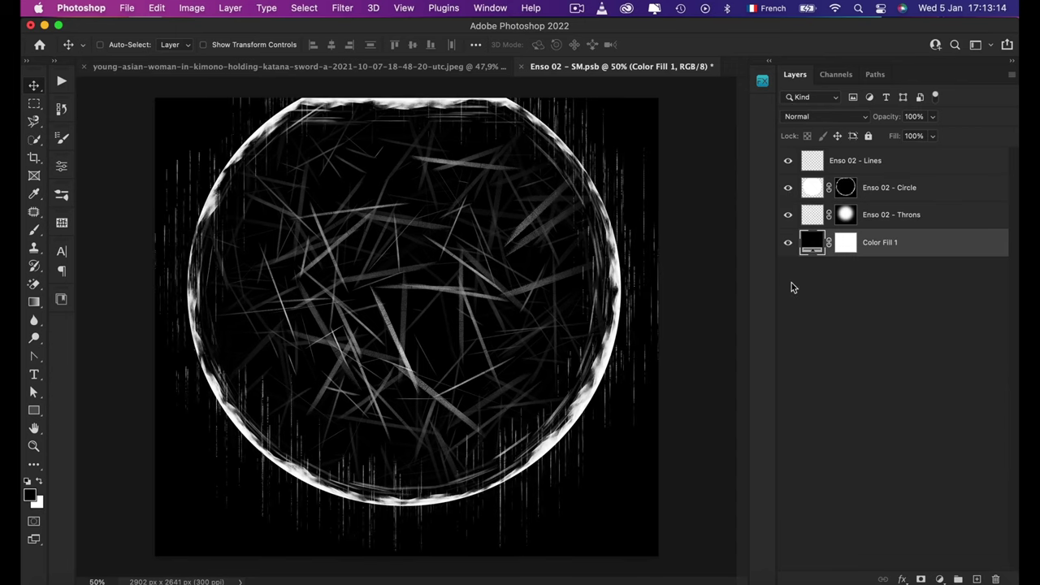
left_click(791, 161)
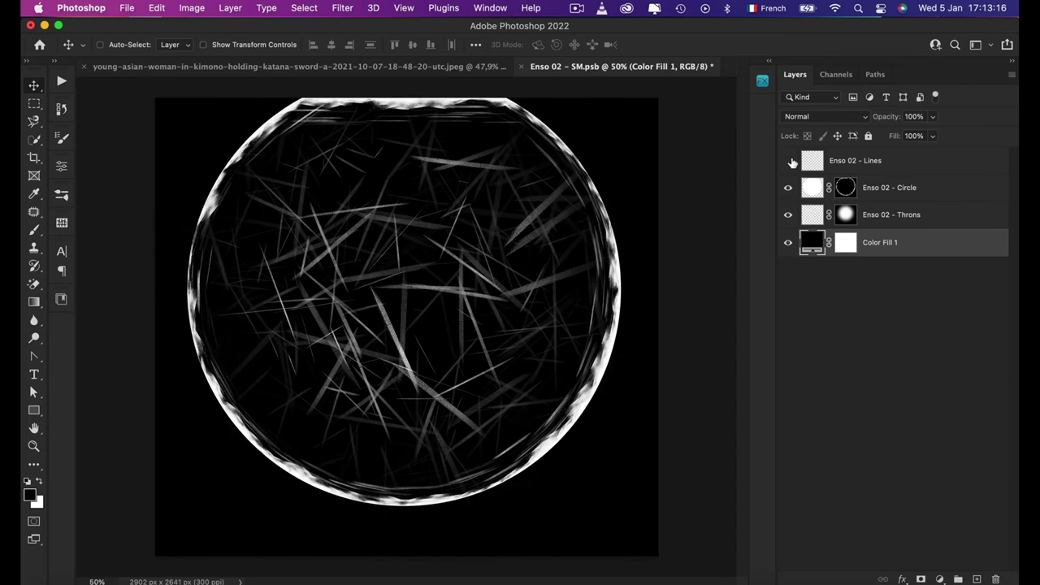
left_click(788, 161)
left_click(845, 188)
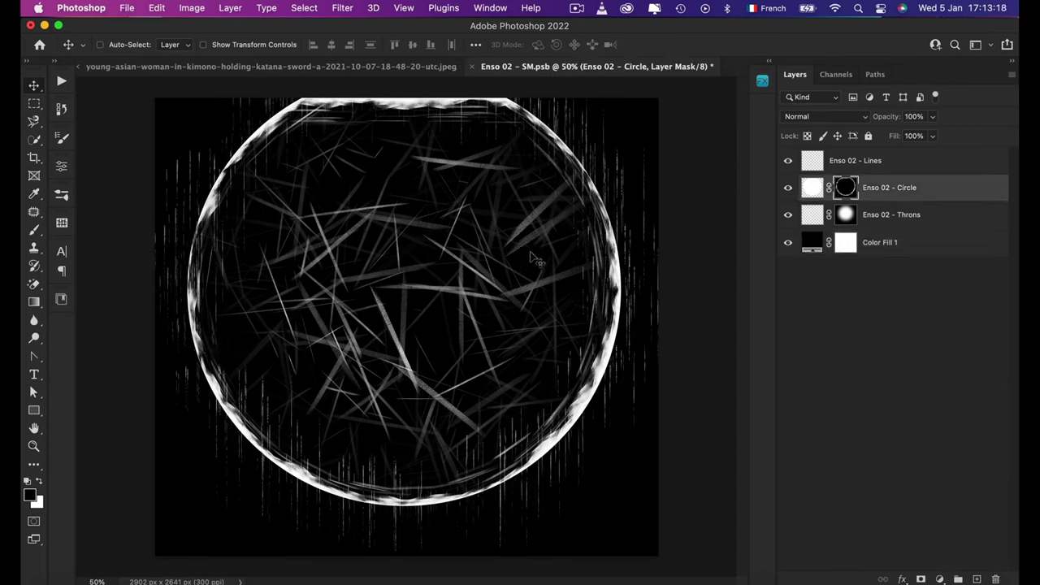
key("b")
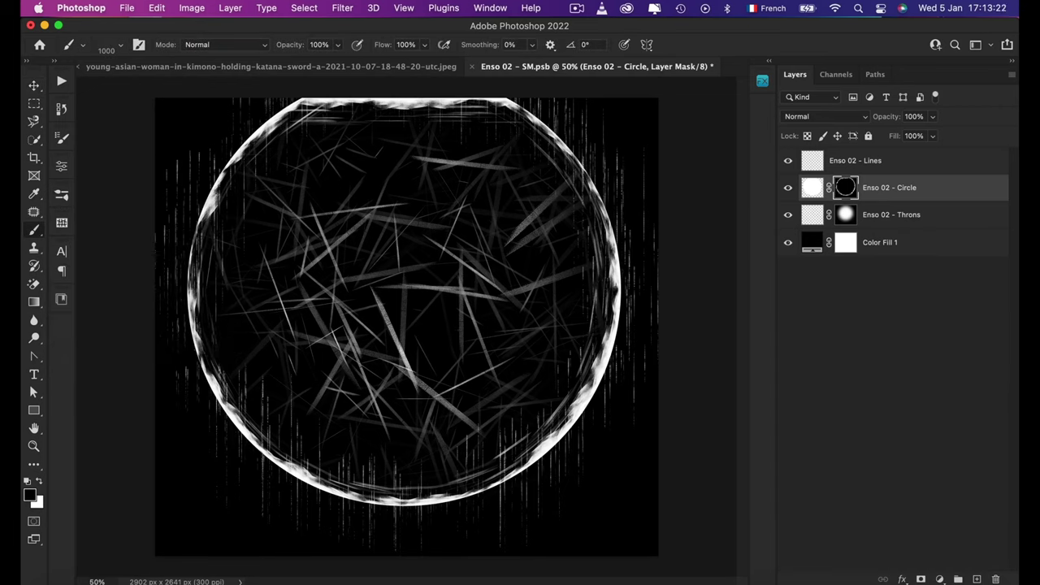
key("v")
Step: Hide the Enso 02 - Lines layer and the black fill layer, and save and close the smart object document
left_click(788, 161)
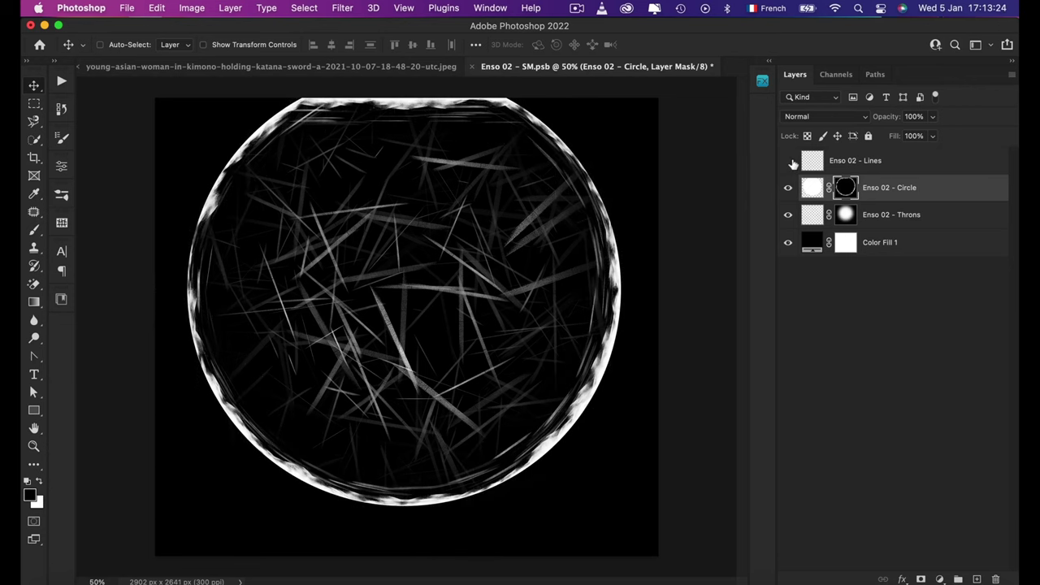
left_click(876, 246)
left_click(787, 243)
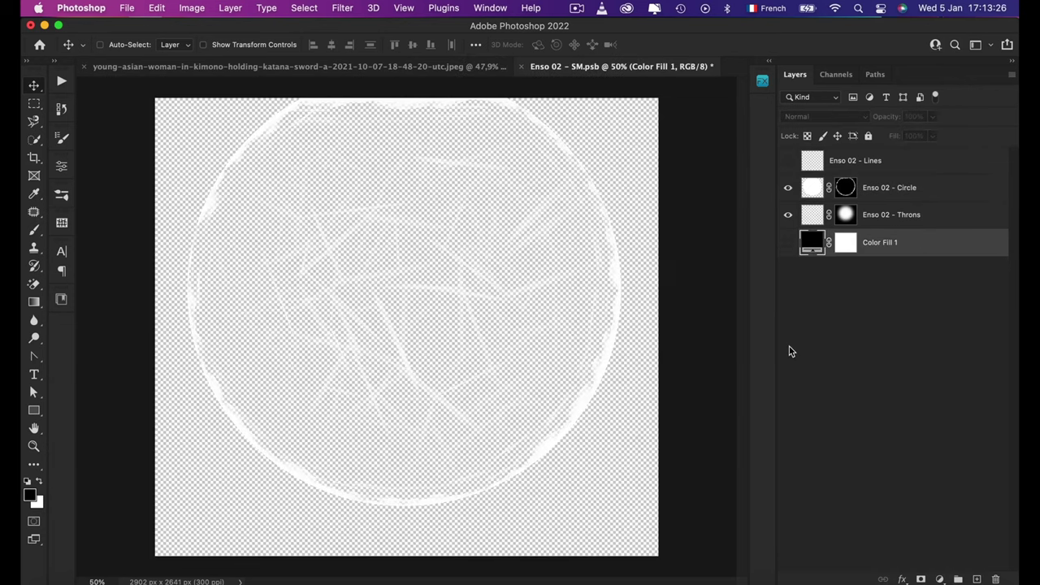
left_click(127, 8)
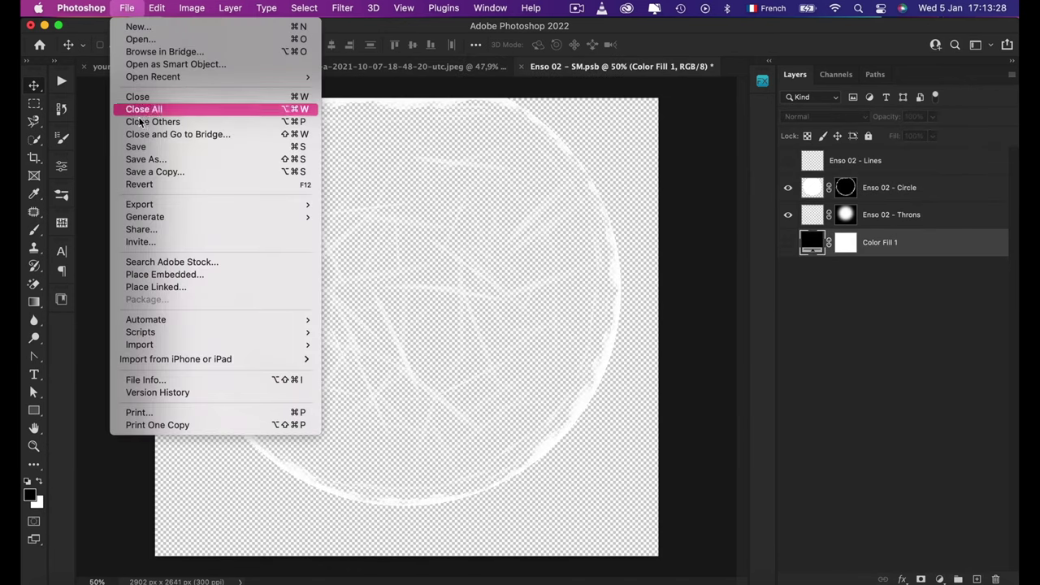
left_click(170, 151)
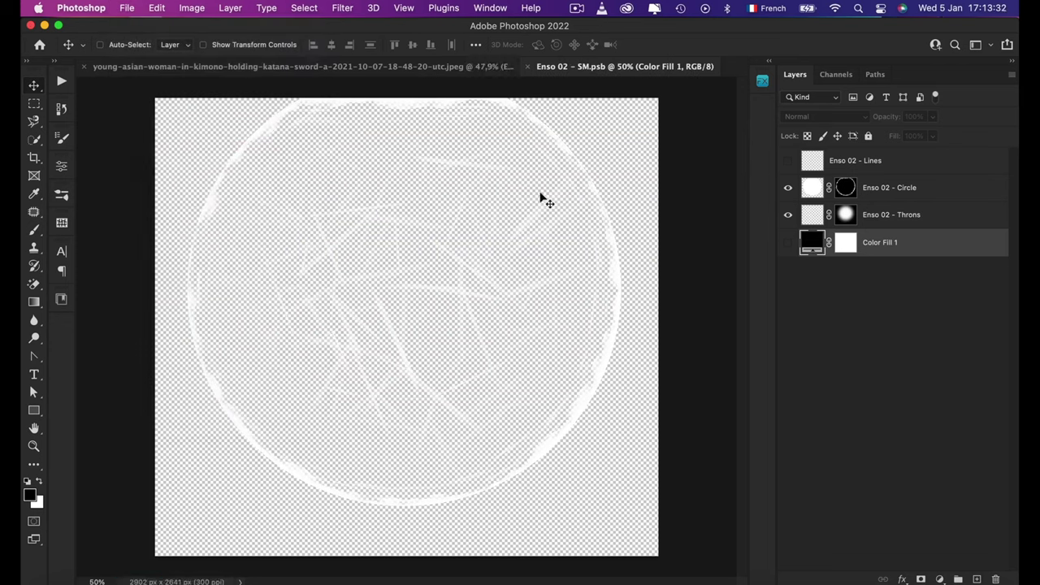
key("super+w")
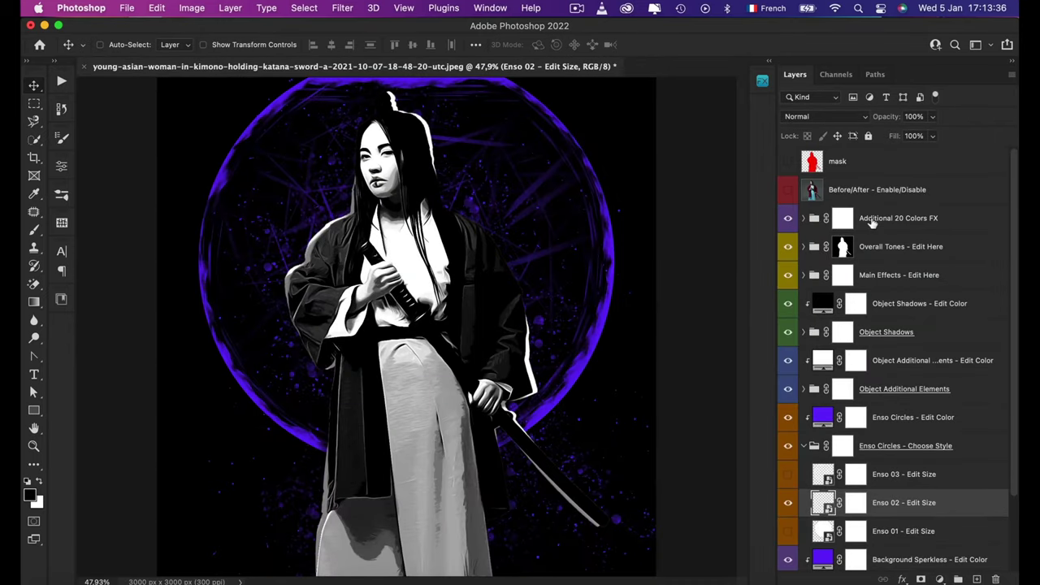
Step: Expand the Additional 20 Colors FX group and preview Color FX 20 down to Color FX 15 one at a time
left_click(803, 218)
left_click(788, 248)
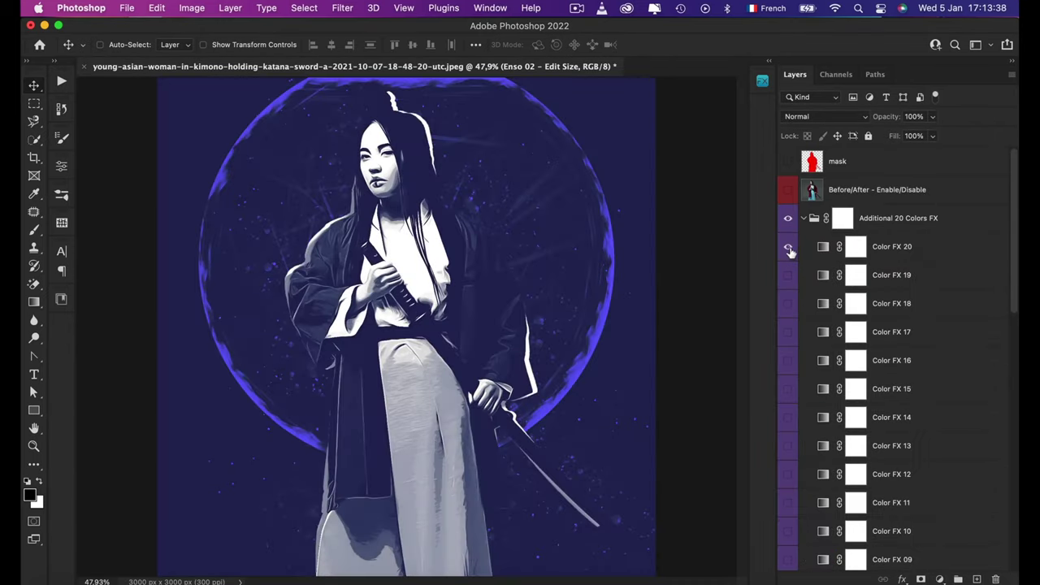
left_click(788, 275)
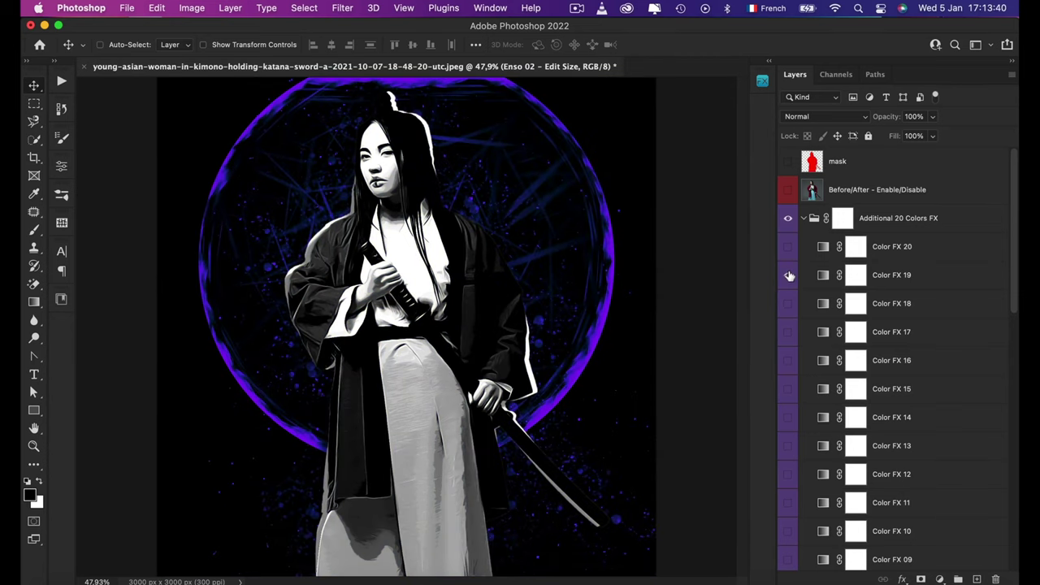
left_click(788, 303)
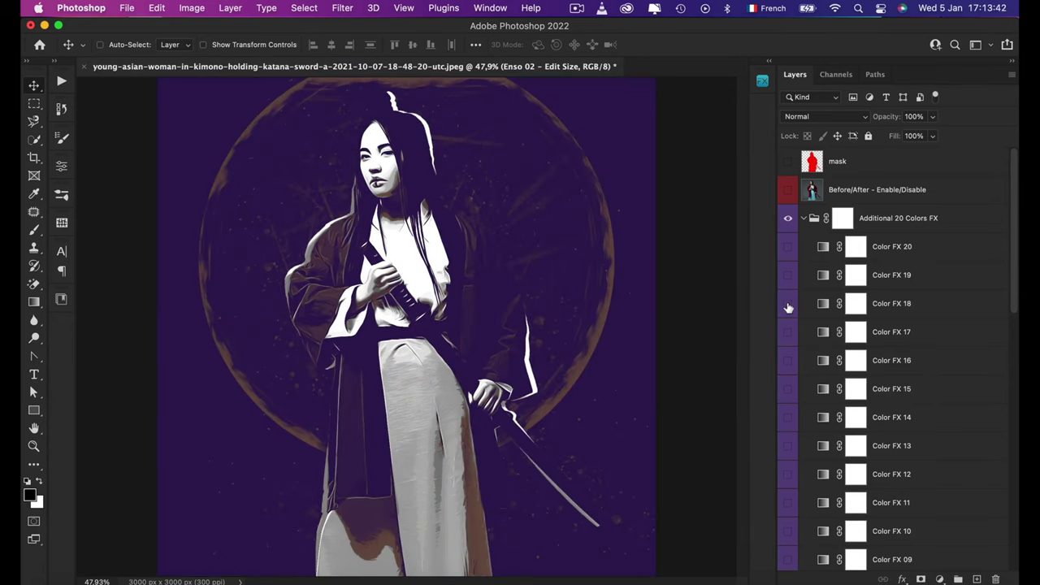
left_click(787, 333)
left_click(787, 358)
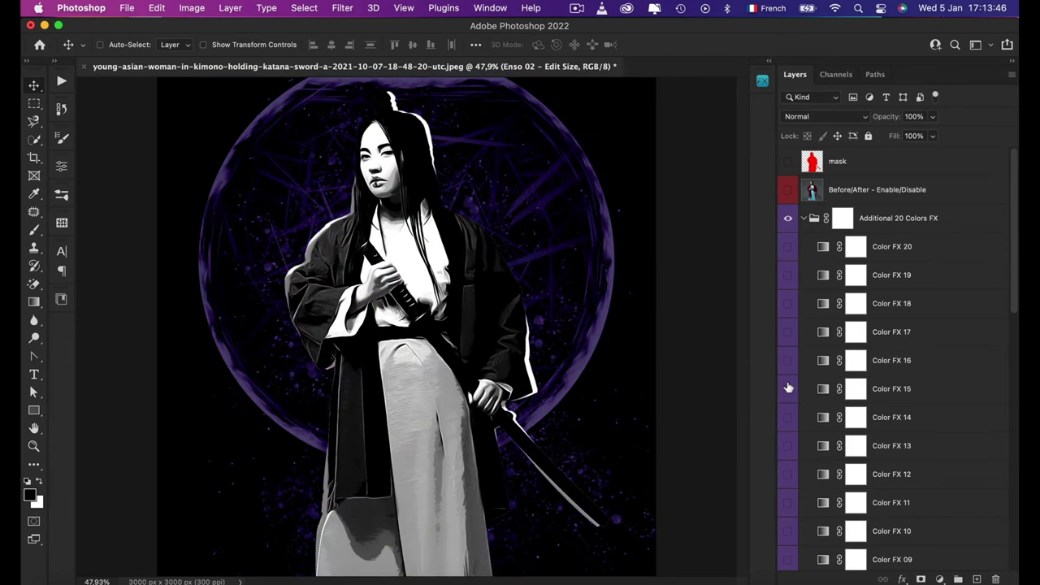
left_click(788, 390)
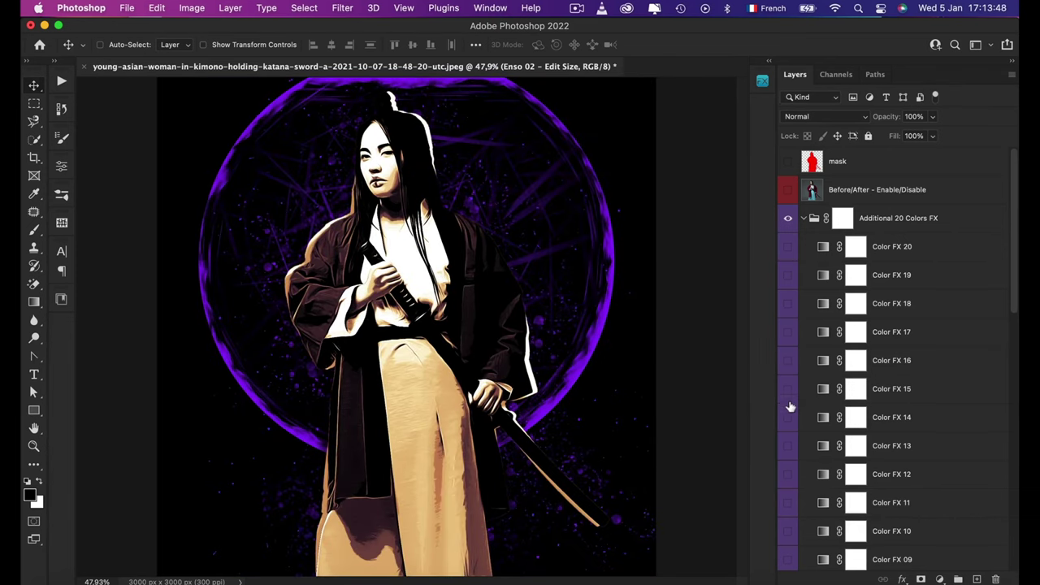
left_click(788, 398)
Step: Apply Color FX 14 to the artwork
left_click(790, 418)
left_click(789, 418)
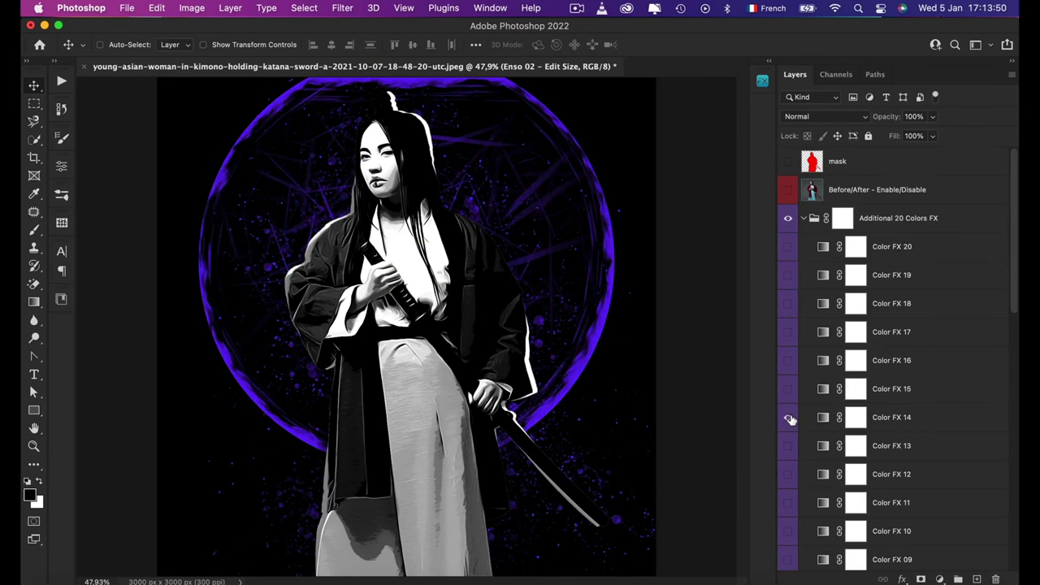
left_click(789, 417)
Step: Examine the recoloured Enso circle and splatter details close up on both sides of the woman, and return to the whole image
scroll(486, 281, "up", 1)
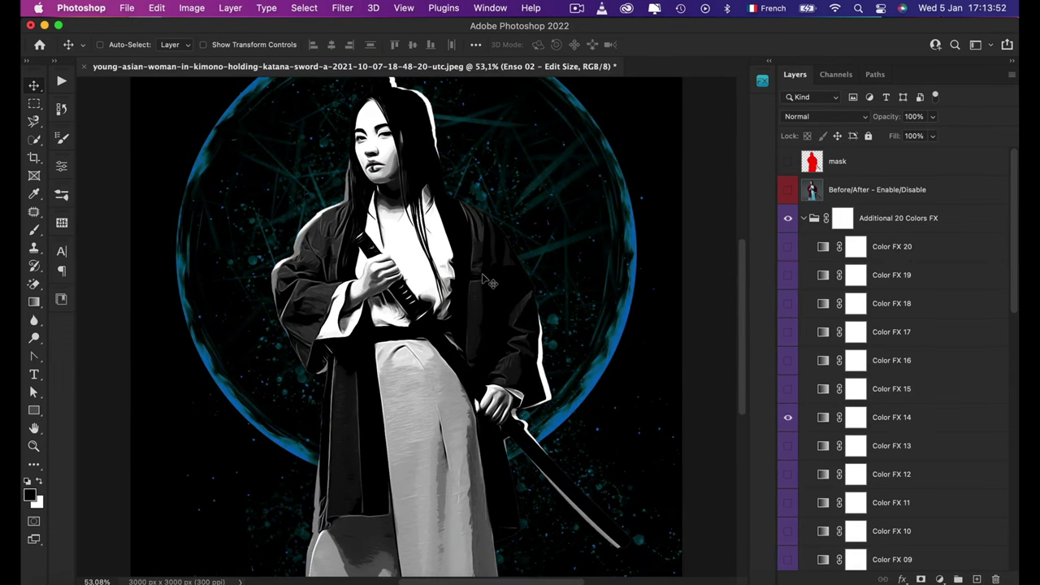
scroll(486, 280, "up", 2)
scroll(520, 276, "up", 5)
scroll(552, 274, "right", 6)
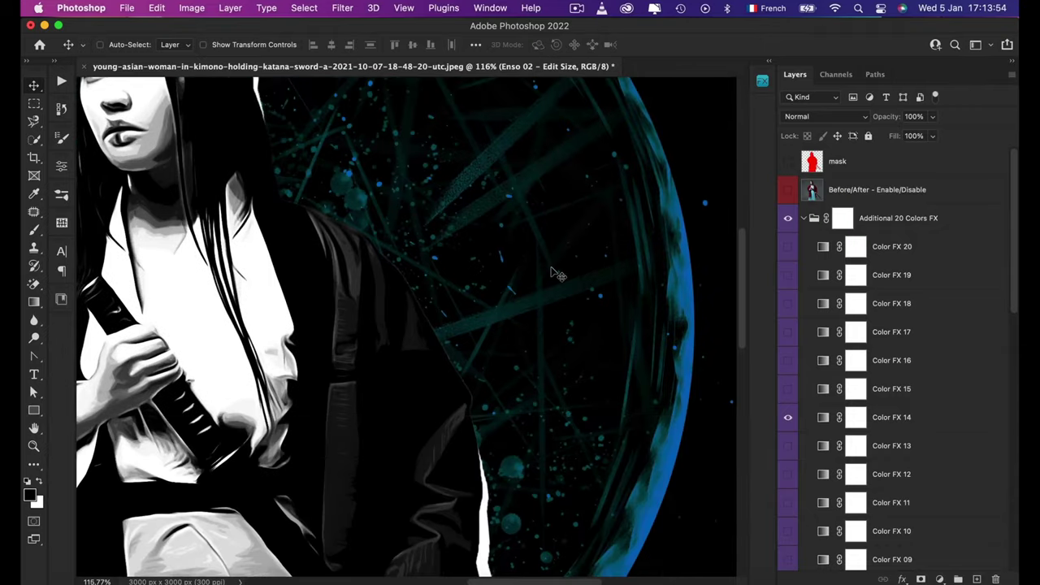
scroll(553, 274, "left", 10)
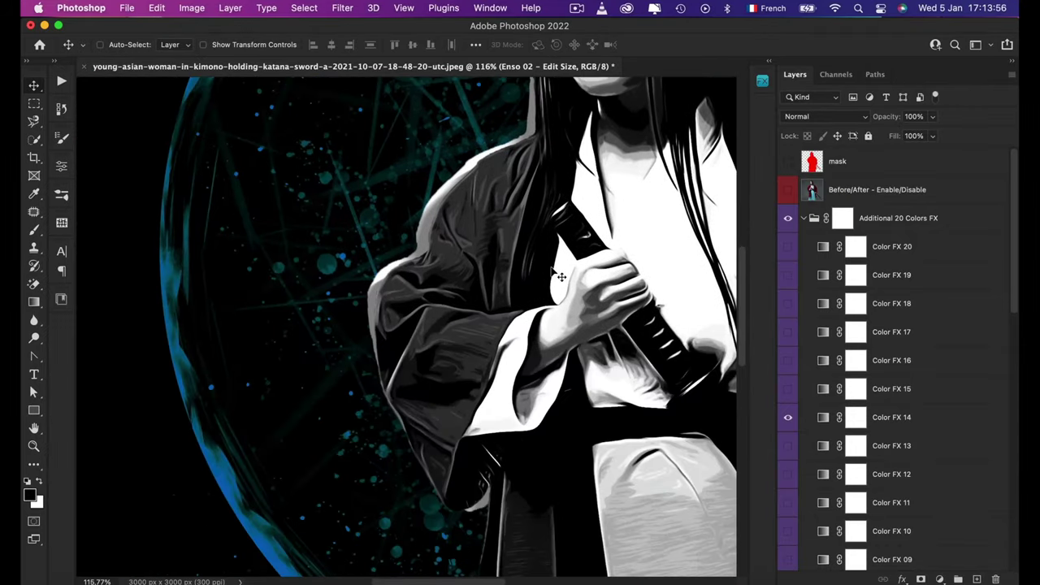
scroll(561, 276, "down", 5)
key("super+0")
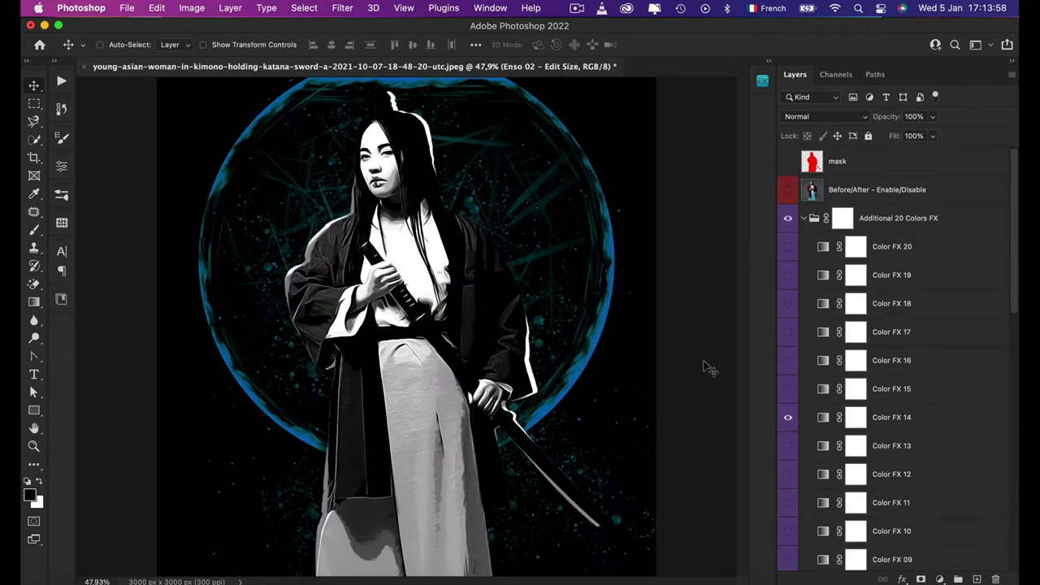
Step: Collapse the Additional 20 Colors FX group and display the finished artwork in full-screen mode, fitted to the screen
left_click(804, 217)
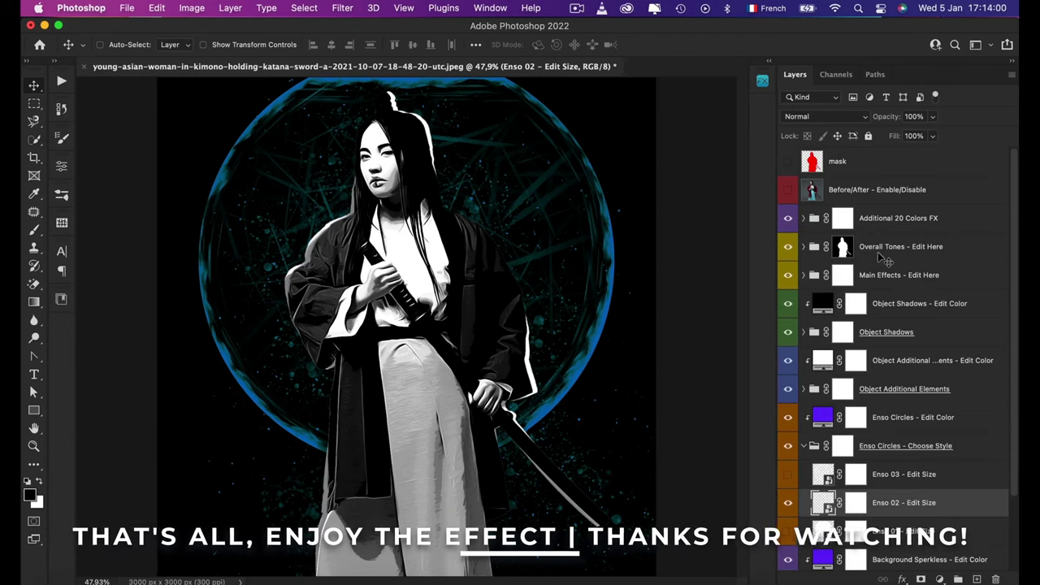
key("f")
key("f")
key("super+0")
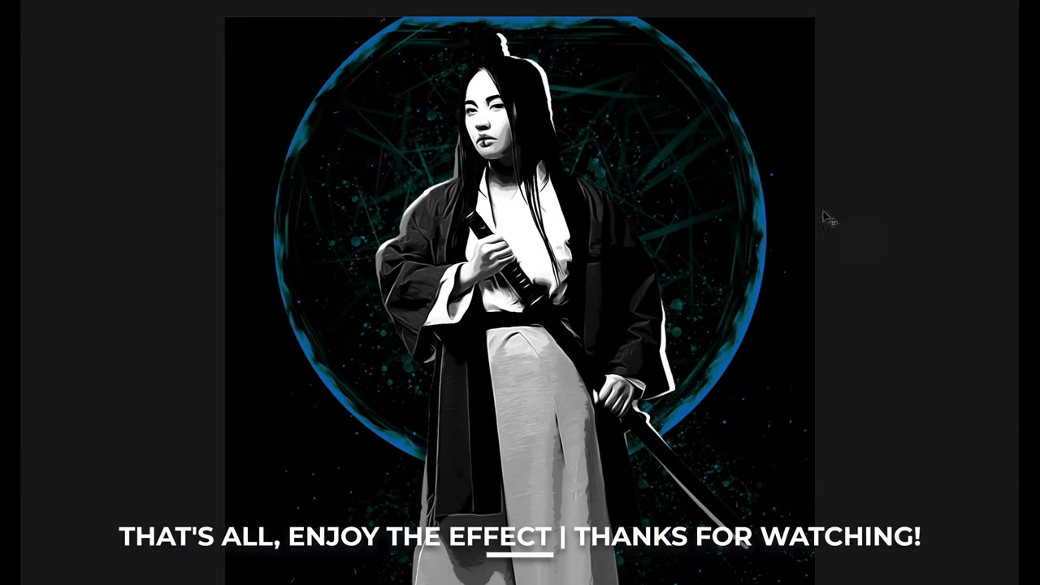